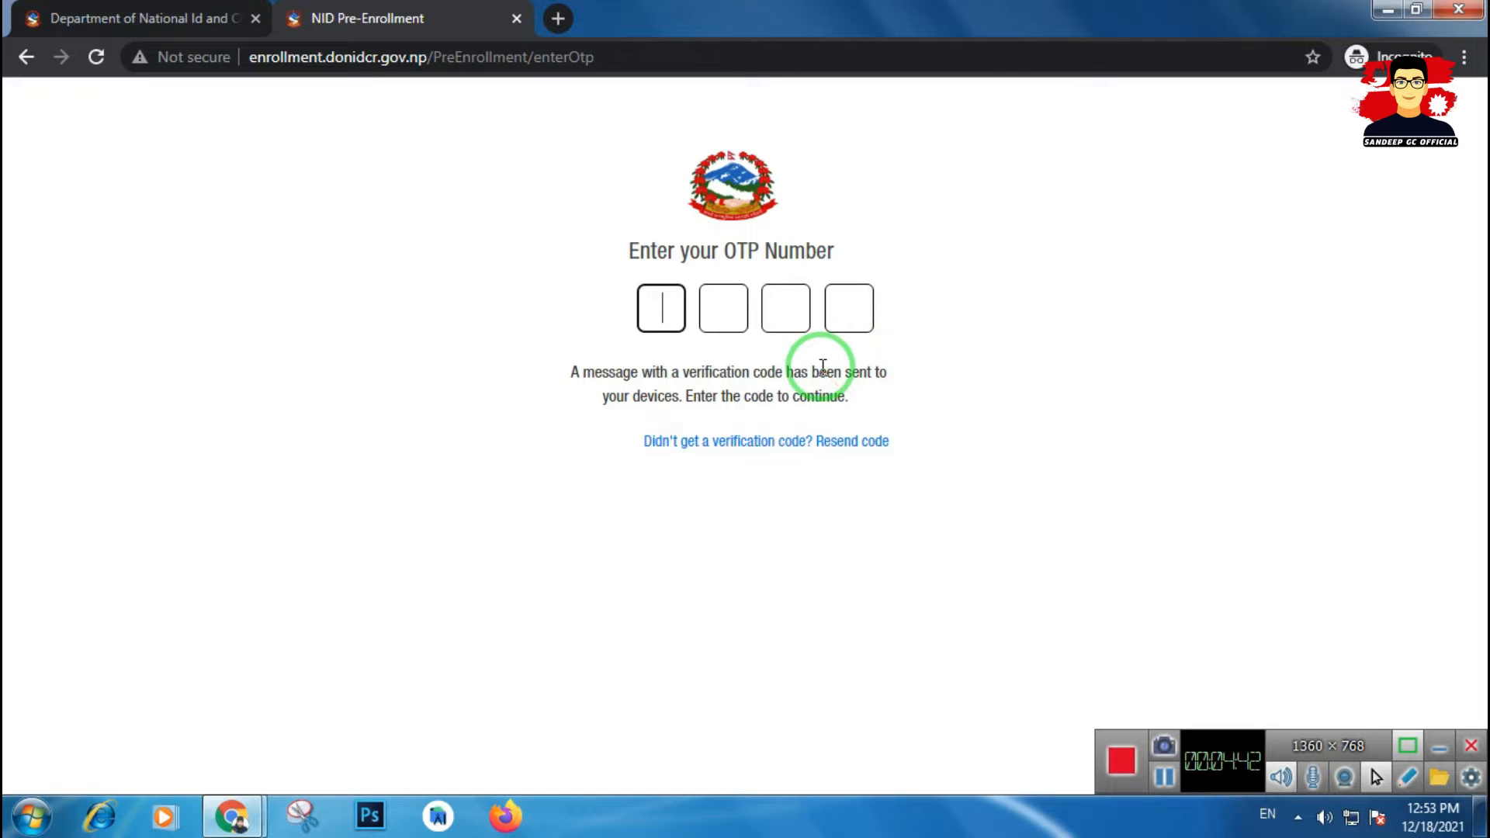
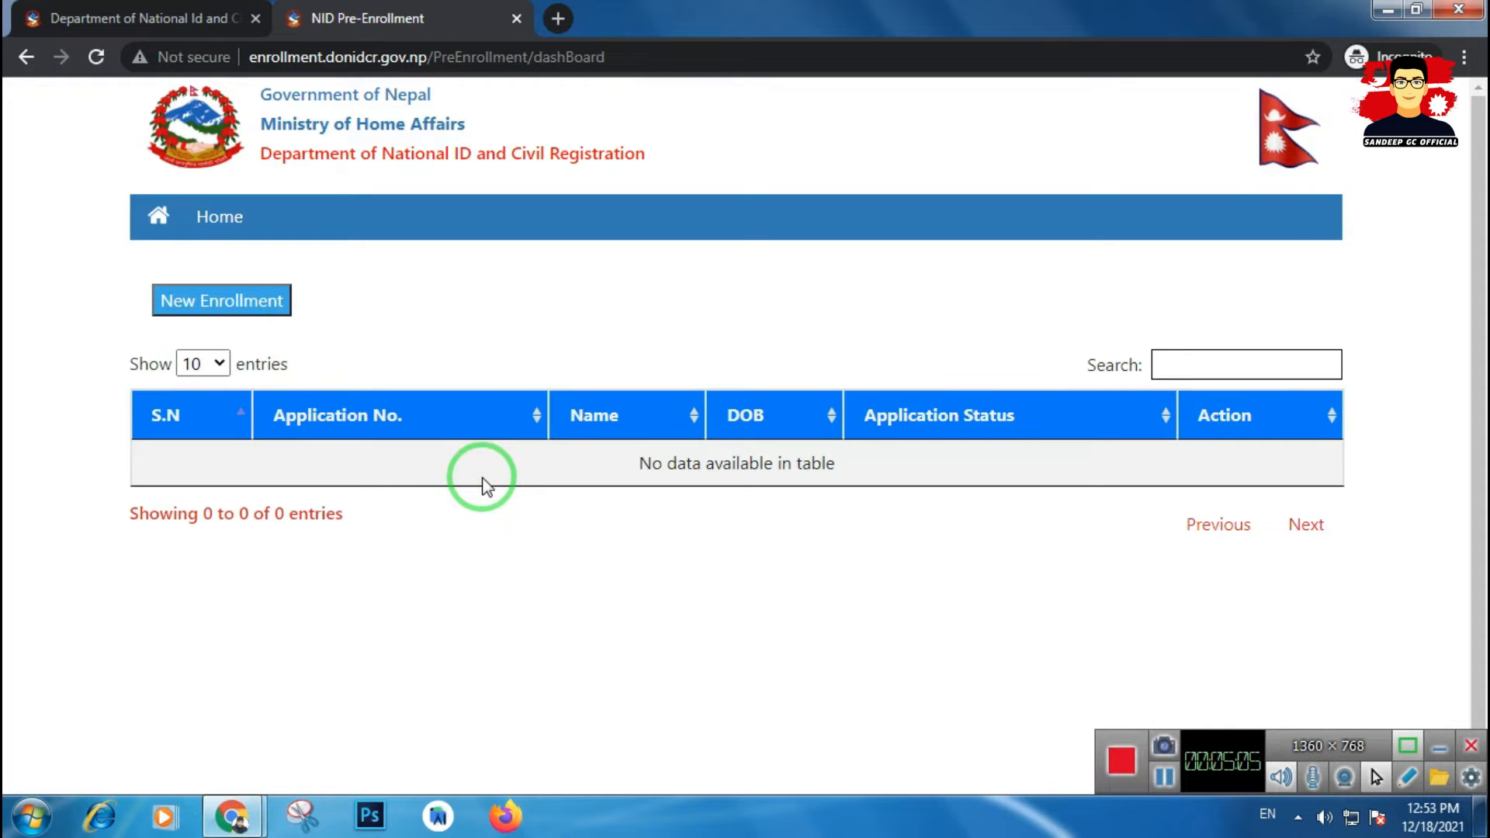
- Enter the four-digit OTP code and start a New Enrollment application from the dashboard
left_click(253, 302)
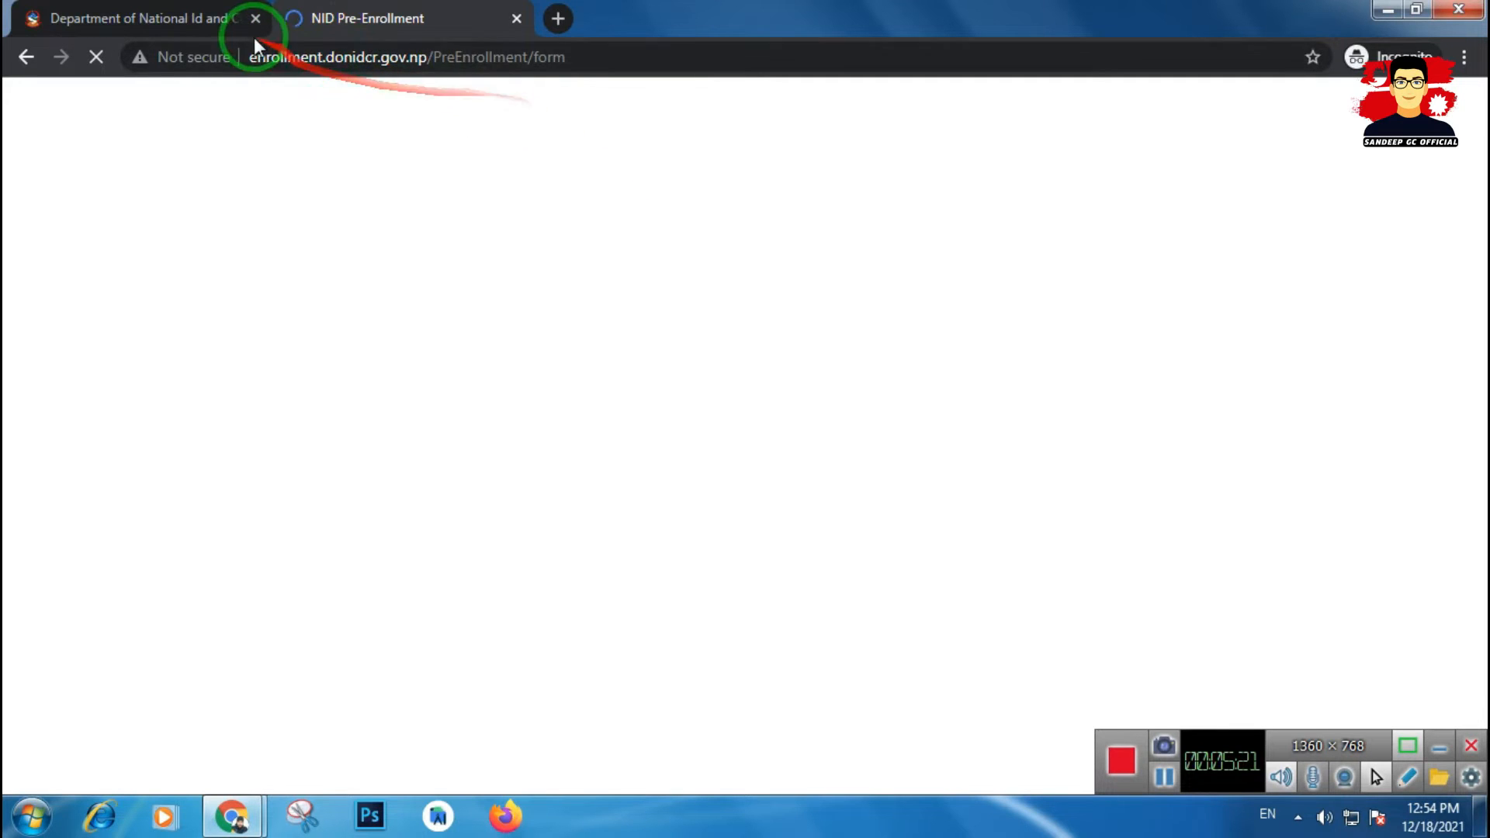
- Enter the applicant's first name and surname in Nepali
left_click(188, 9)
left_click(392, 14)
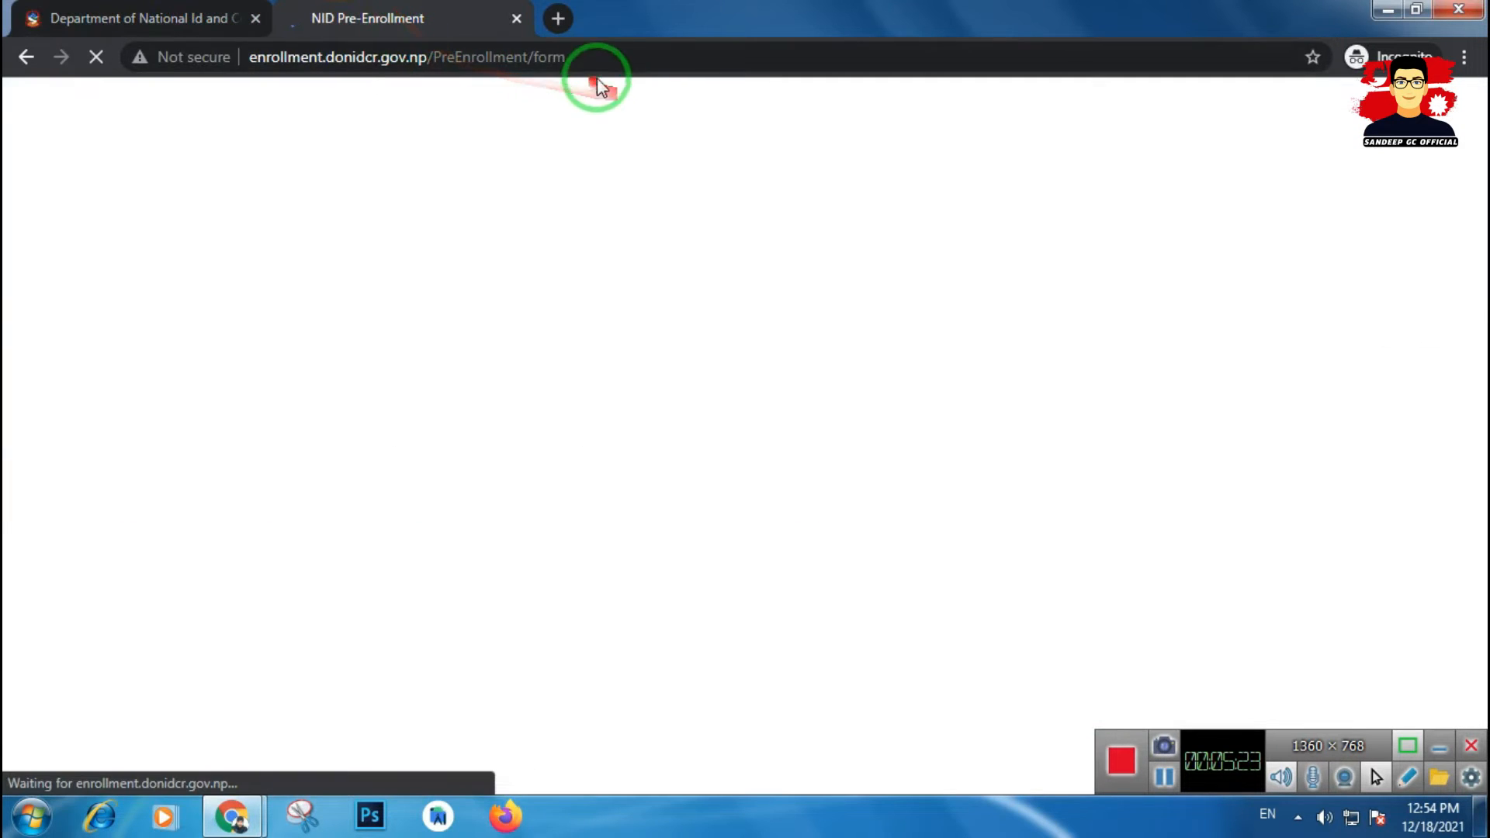
mouse_move(584, 60)
left_mouse_down()
mouse_move(466, 80)
mouse_move(525, 124)
left_mouse_up()
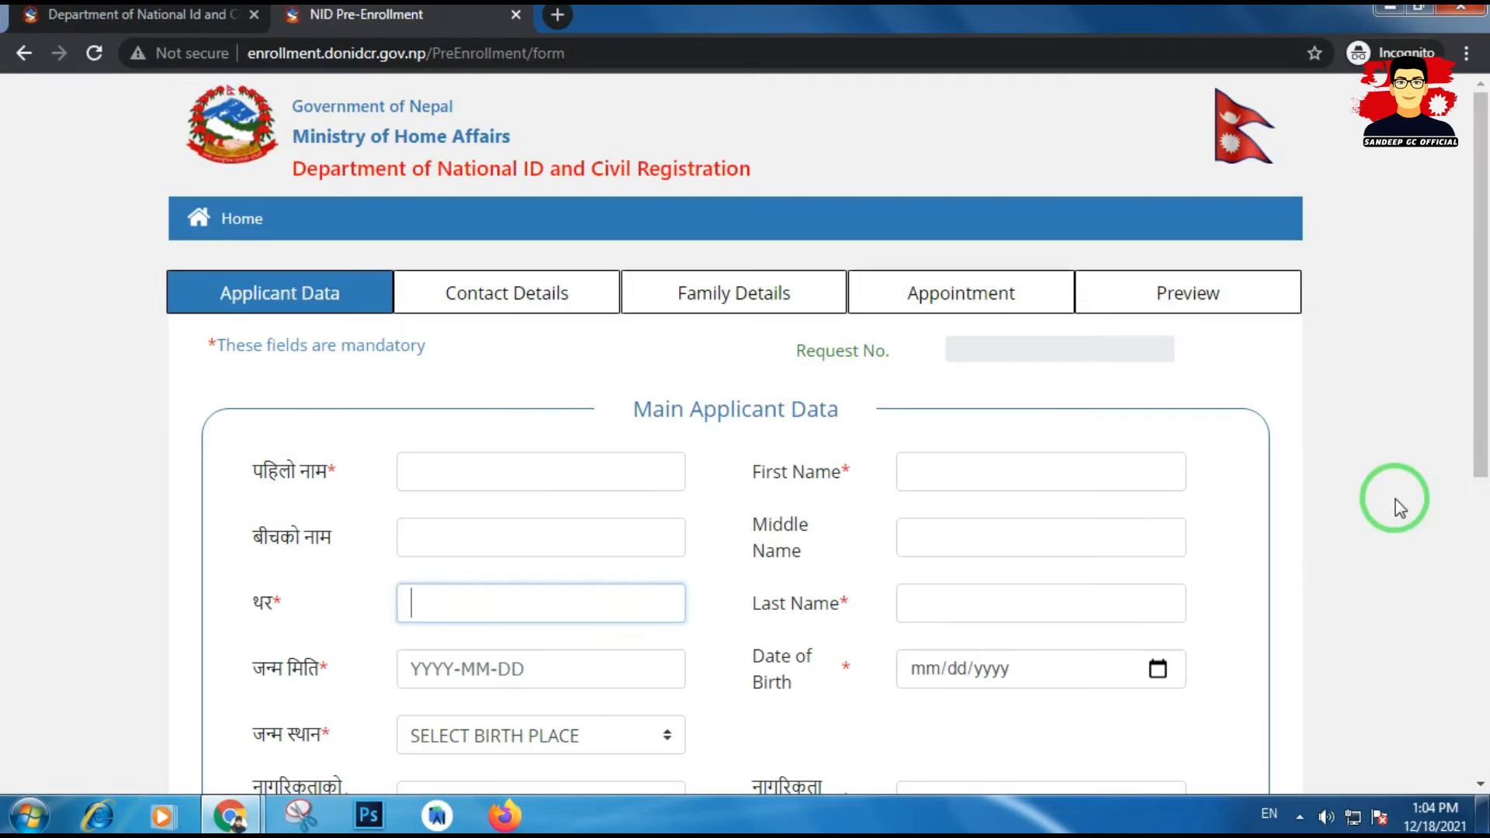
mouse_move(1401, 489)
left_mouse_down()
mouse_move(1223, 426)
mouse_move(1087, 412)
mouse_move(547, 382)
mouse_move(360, 416)
mouse_move(579, 515)
mouse_move(469, 509)
mouse_move(453, 485)
mouse_move(659, 525)
left_mouse_up()
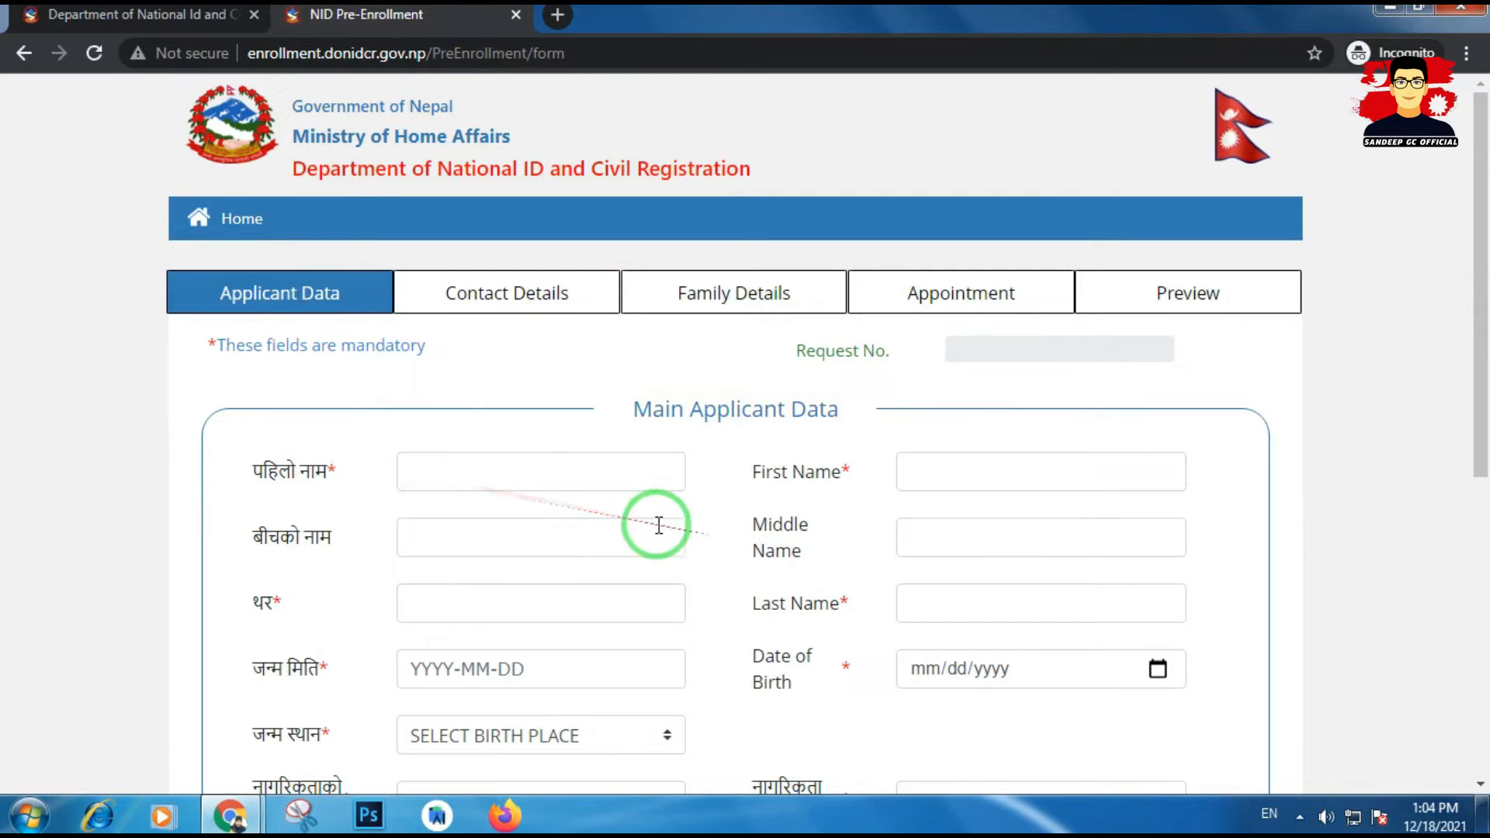
left_click(492, 462)
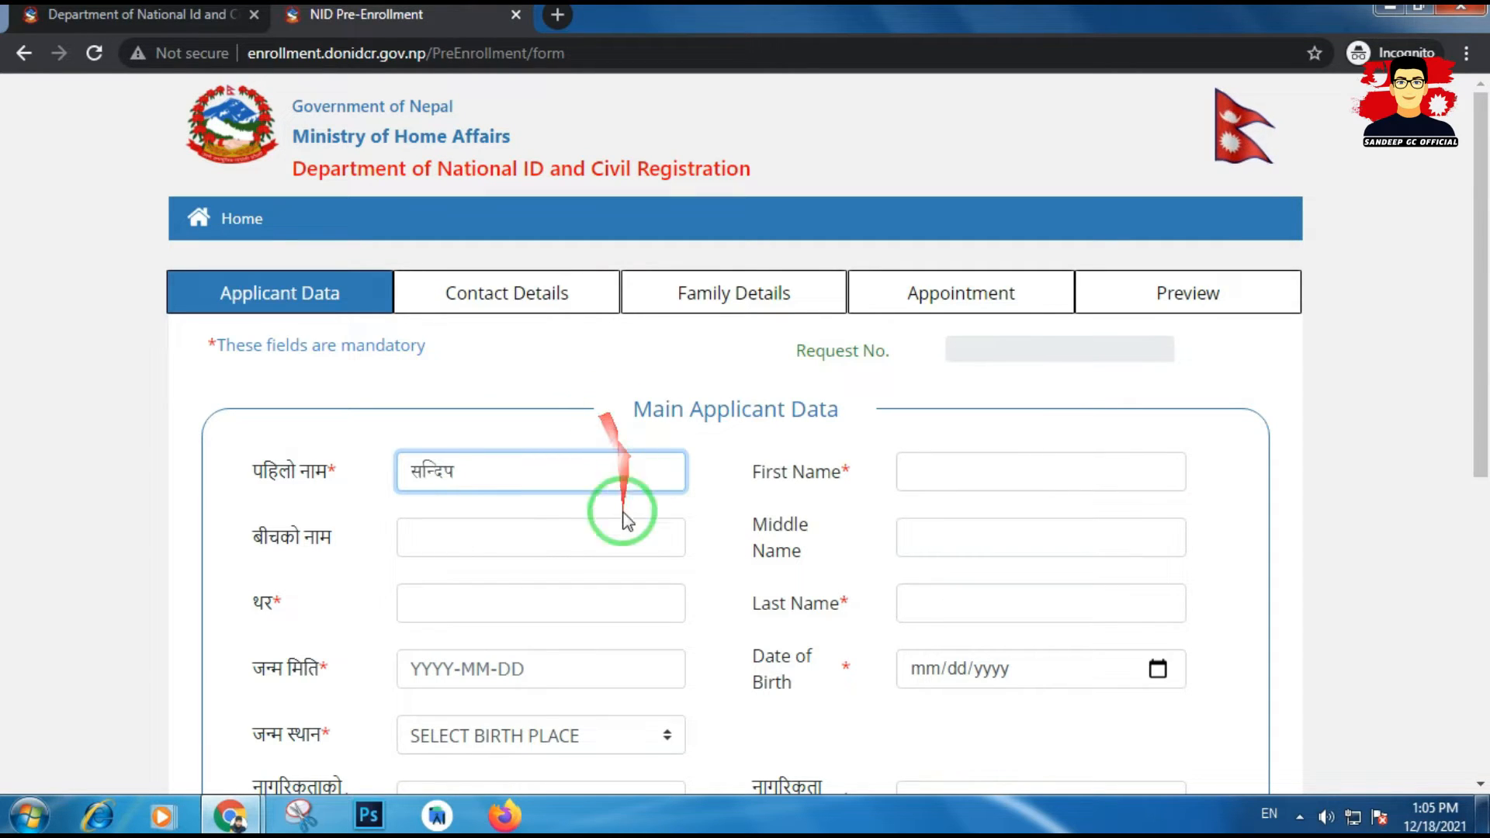
left_click(476, 542)
left_click(482, 604)
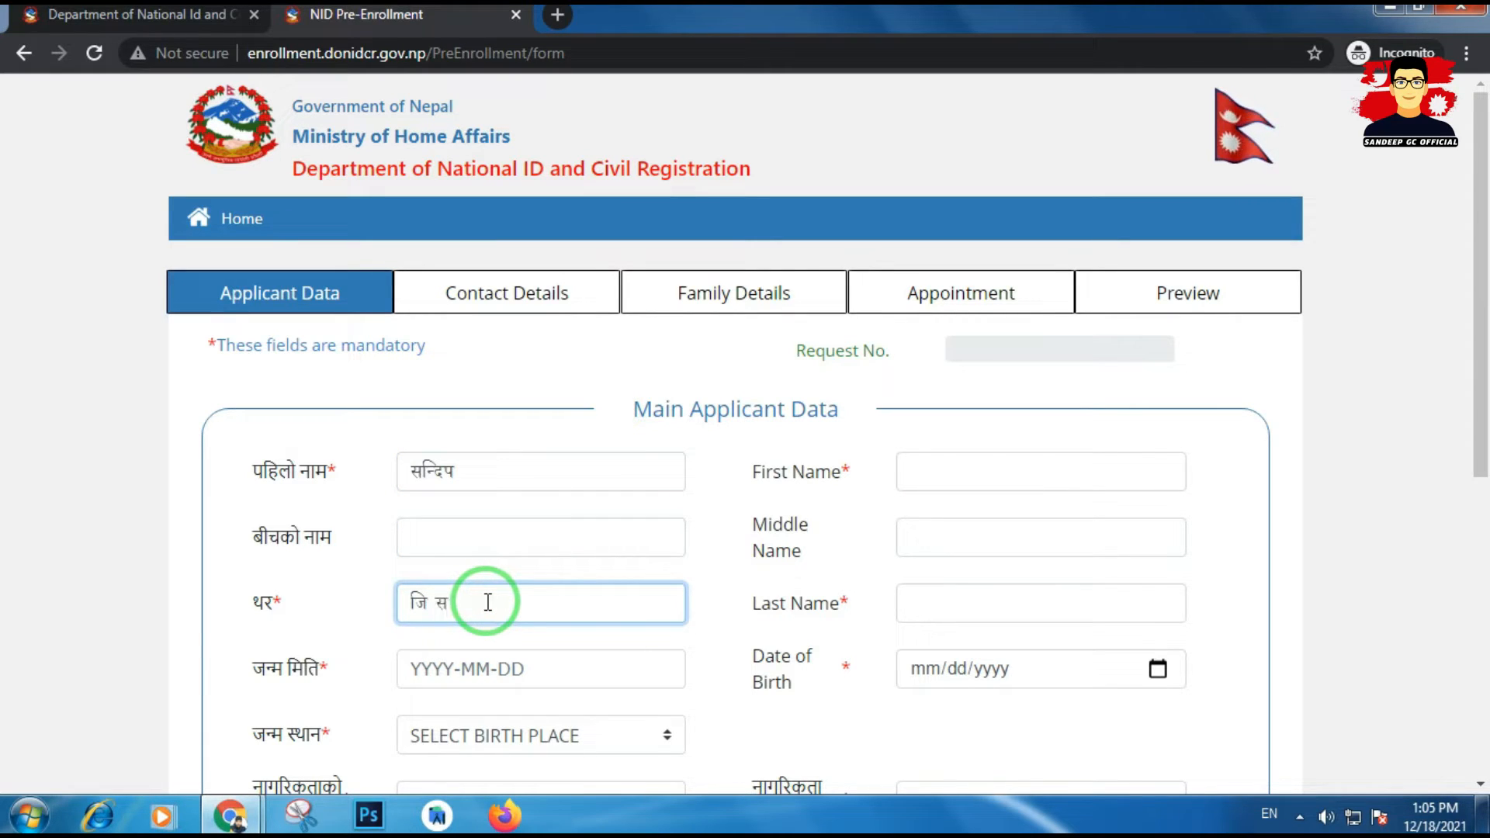
type("जि सी")
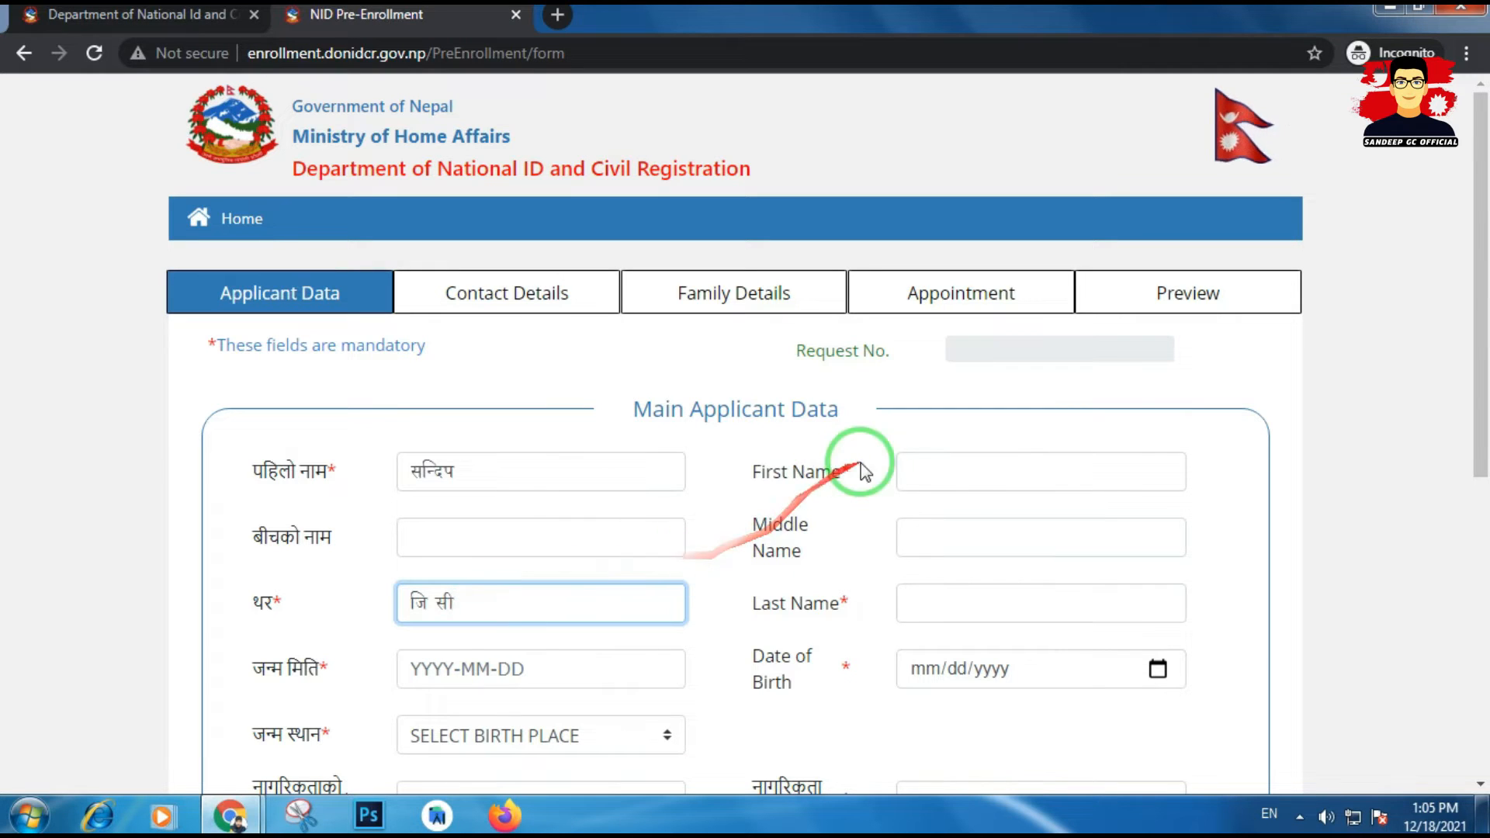
- Fill the English First Name and Last Name from the saved autofill suggestions
left_click(975, 474)
left_click(970, 524)
left_click(957, 598)
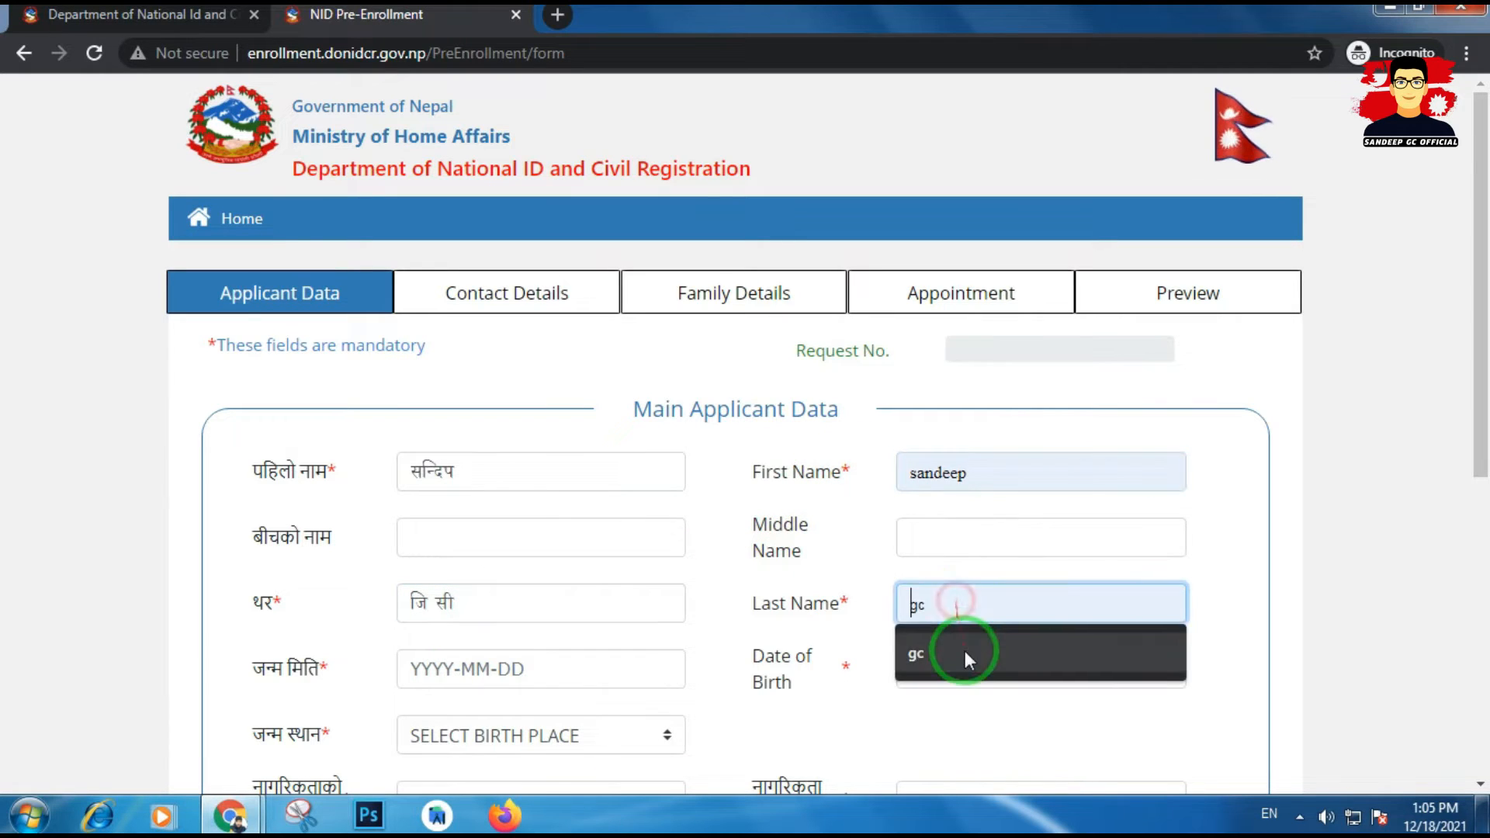
left_click(966, 651)
scroll(765, 594, "down", 1)
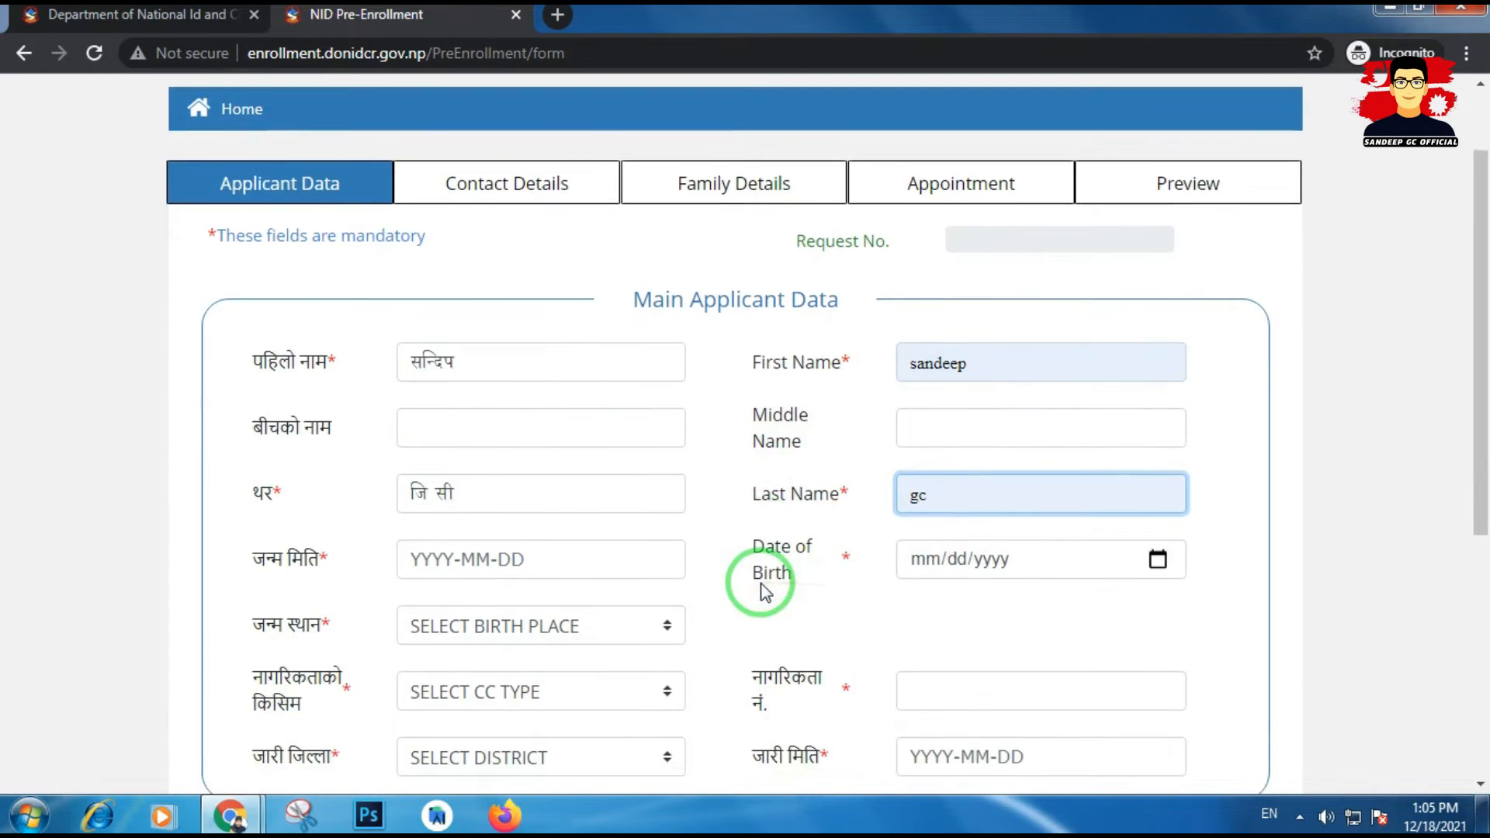
- Enter the applicant's birth date in the Nepali जन्म मिति field
left_click(454, 557)
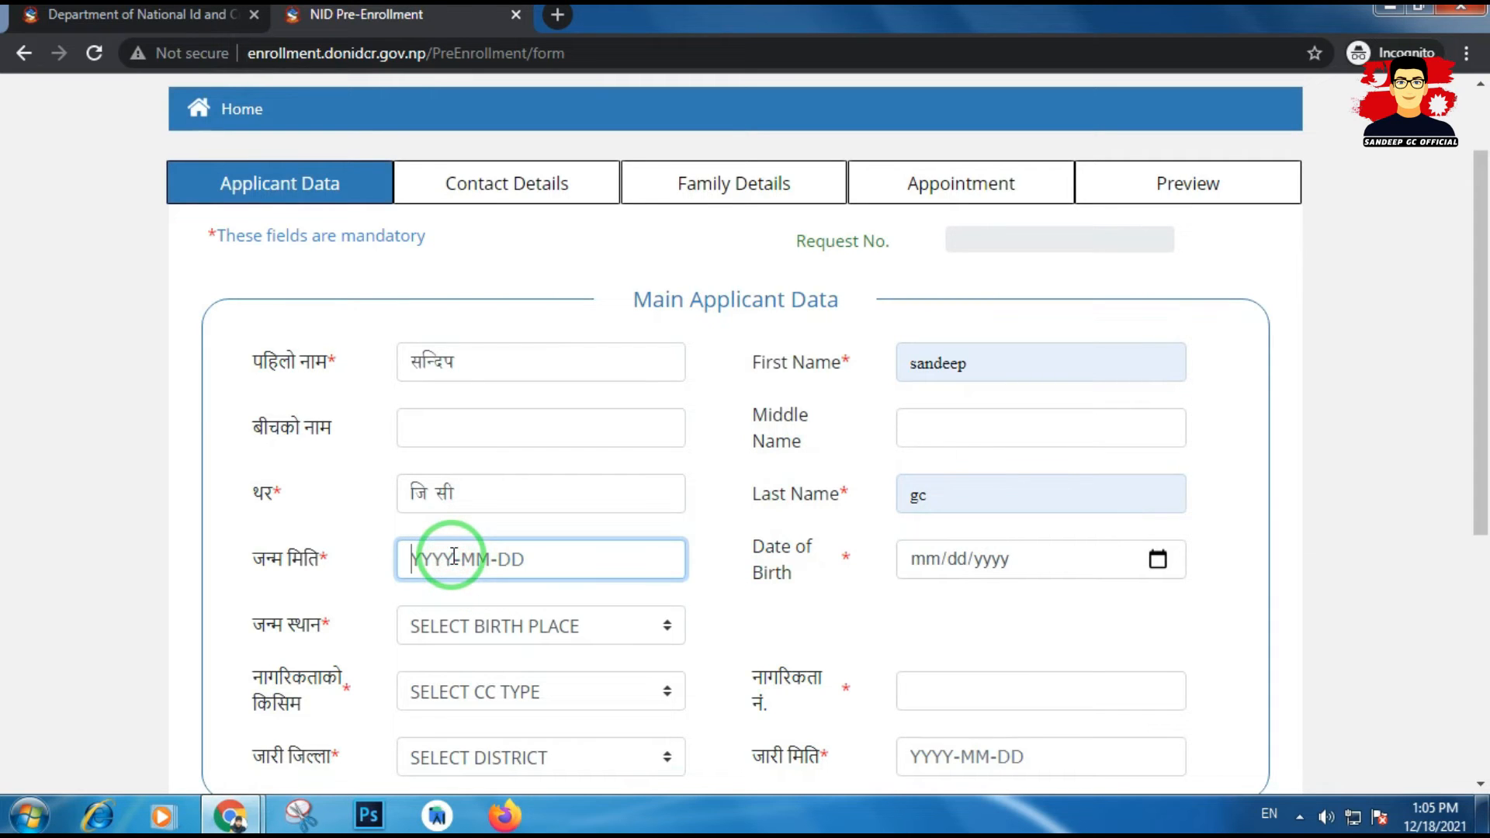
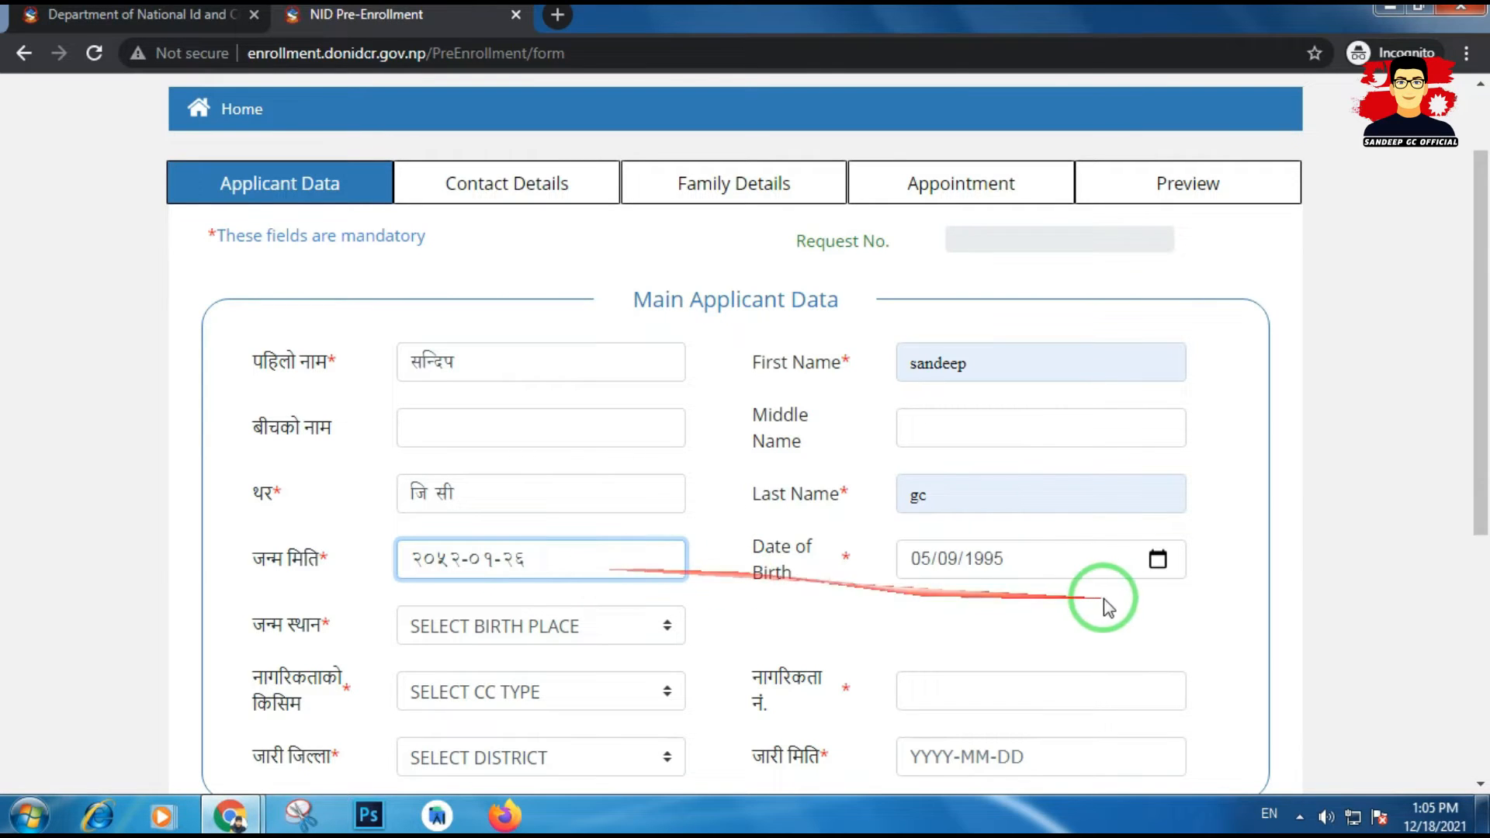
scroll(1087, 551, "down", 1)
scroll(1086, 547, "down", 5)
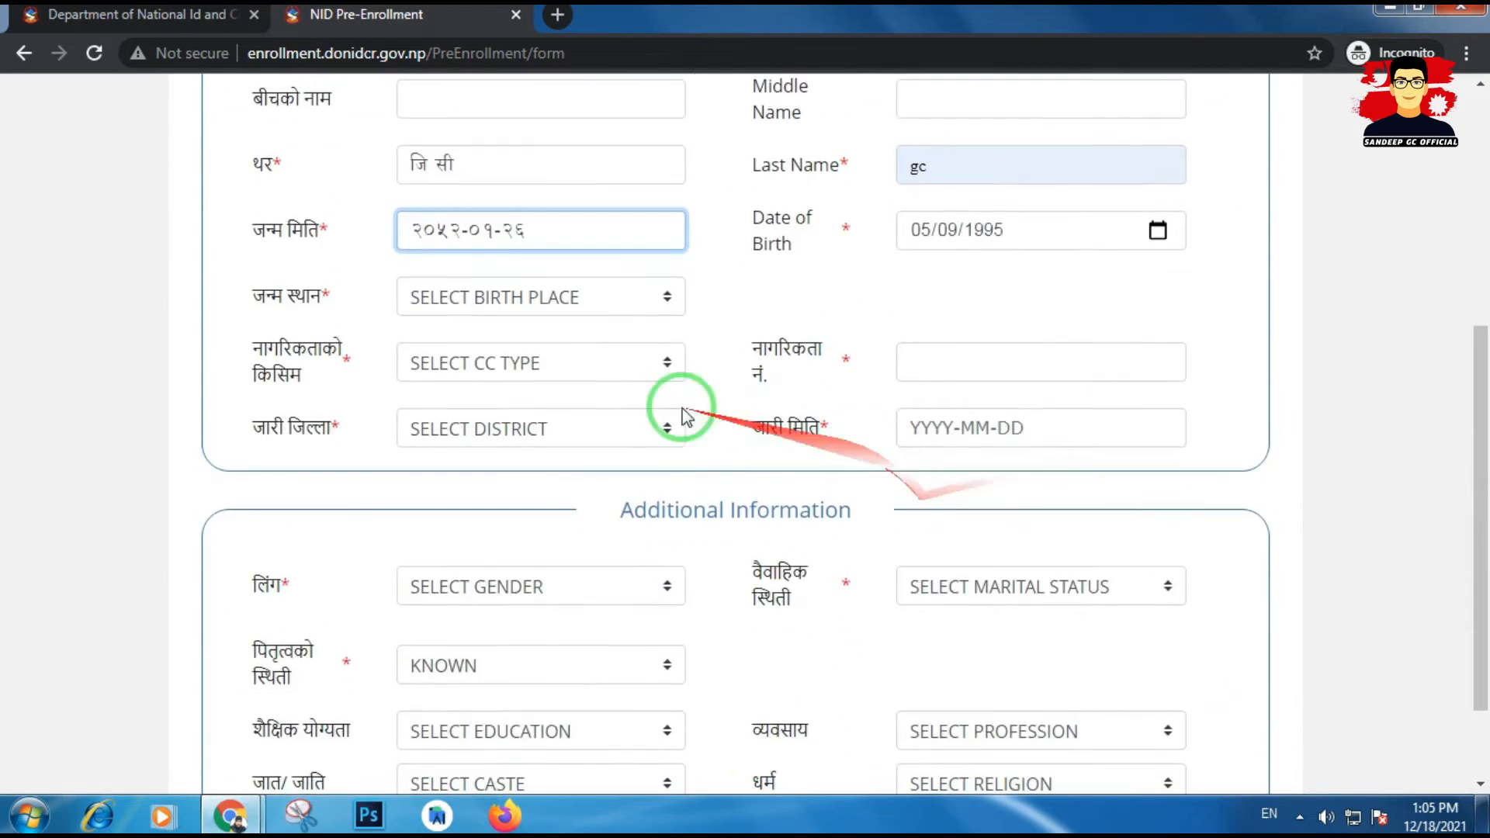
- Set the birth place to Nawalparasi (East of Bardaghat Susta)
left_click(519, 311)
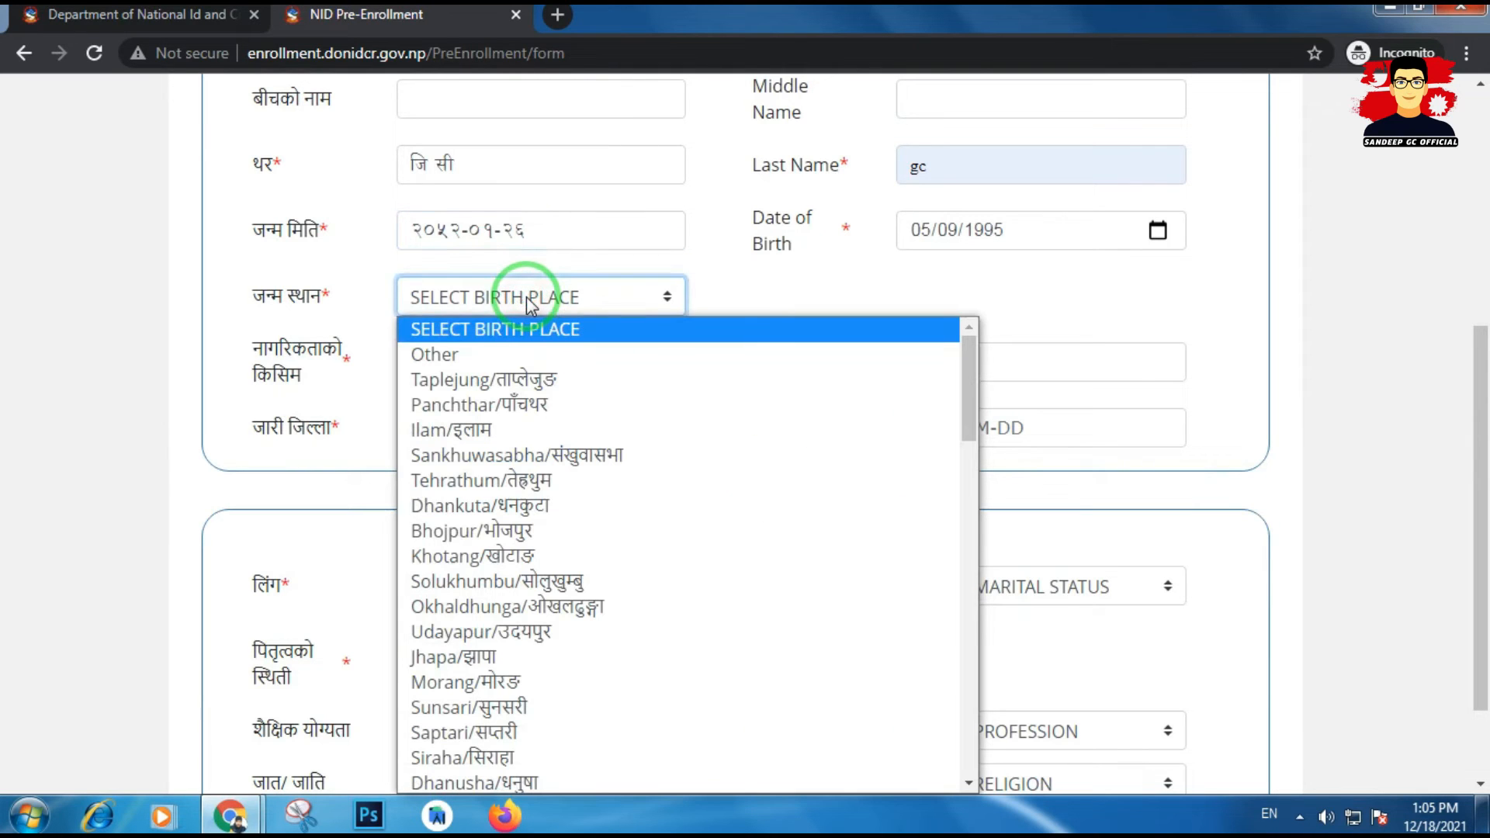
key("n")
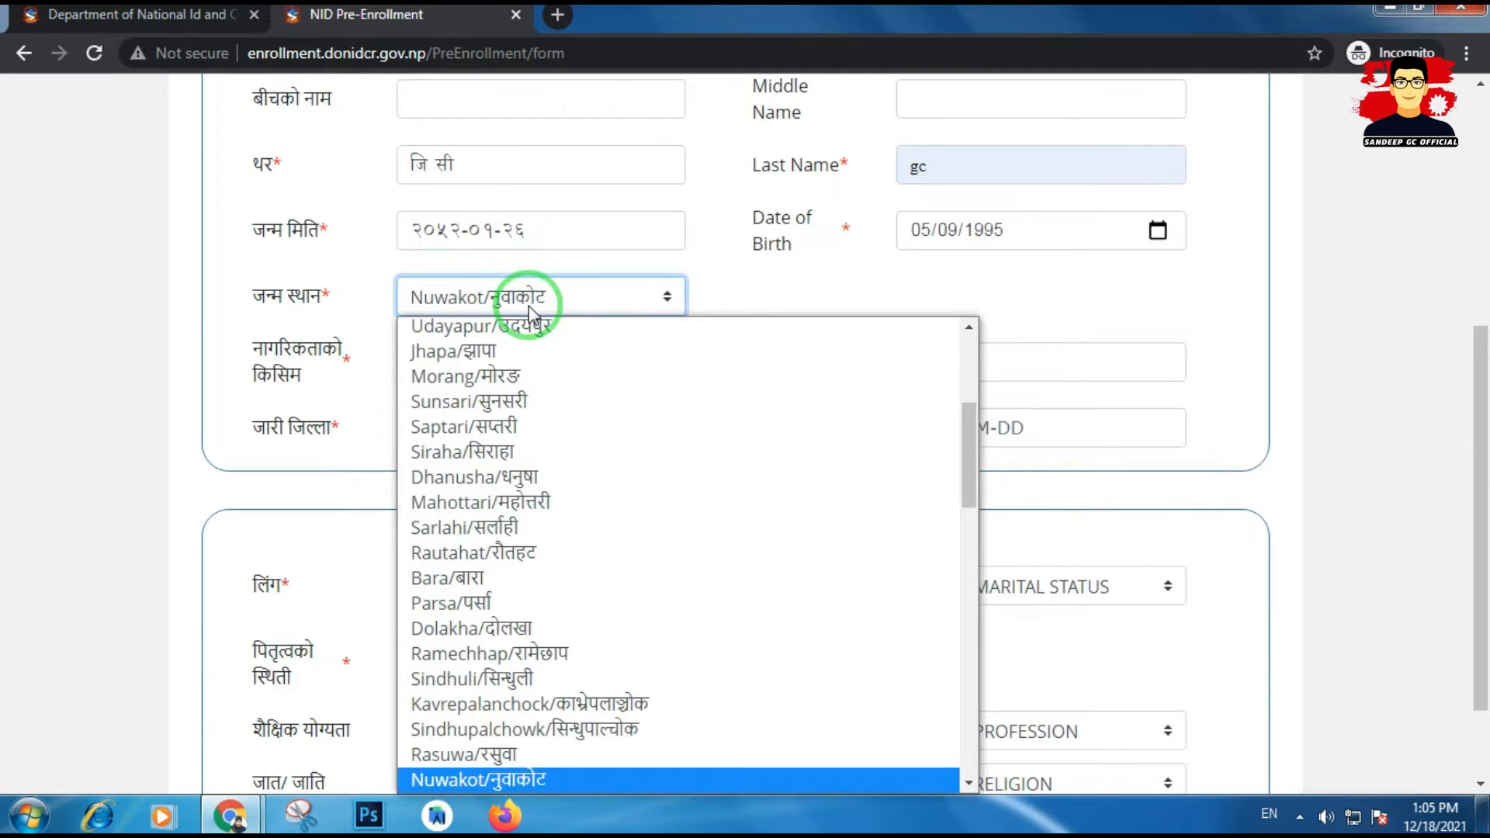
key("a")
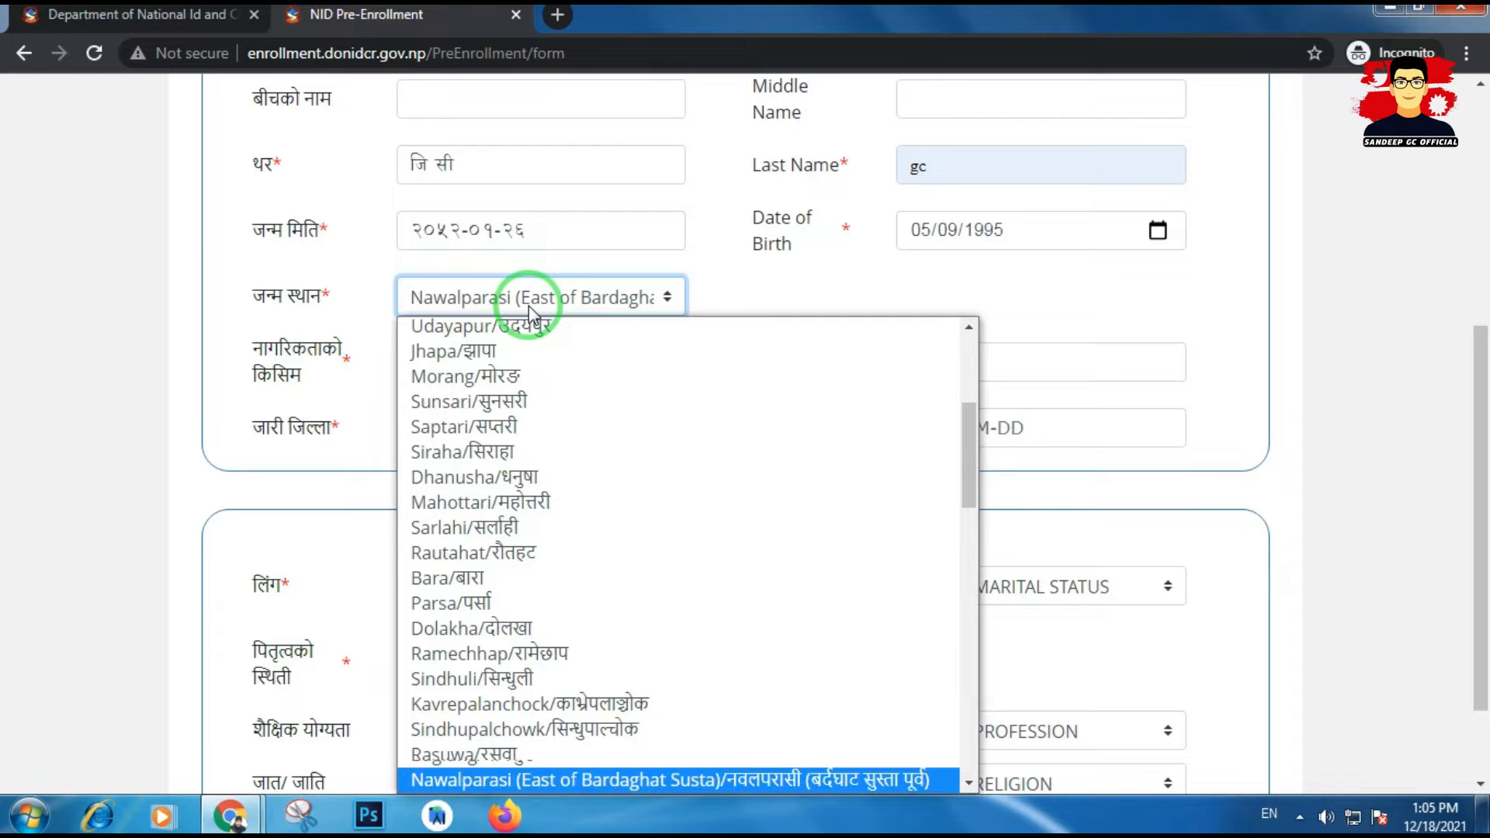
scroll(543, 505, "down", 10)
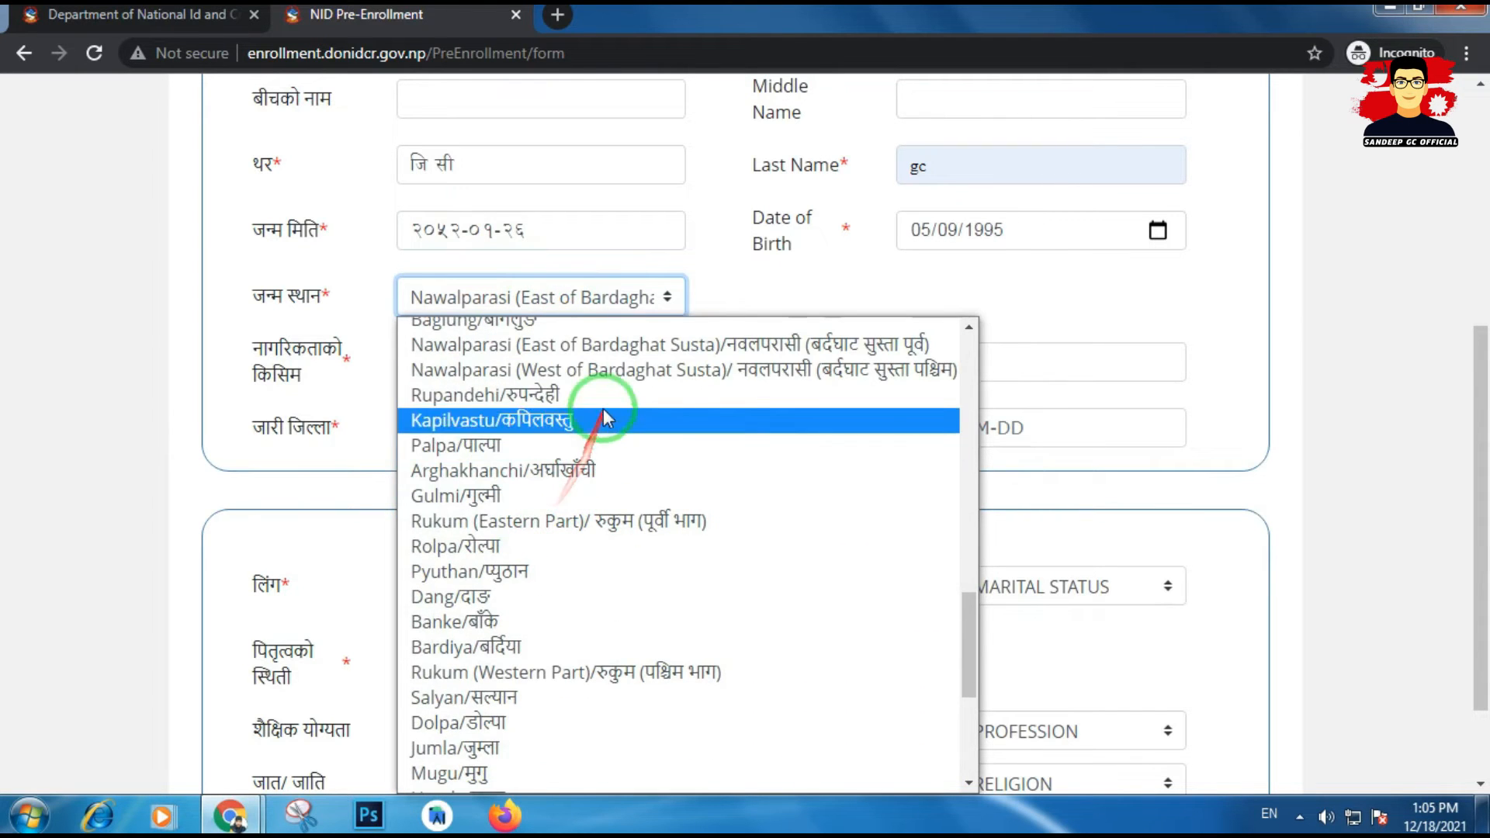
left_click(612, 355)
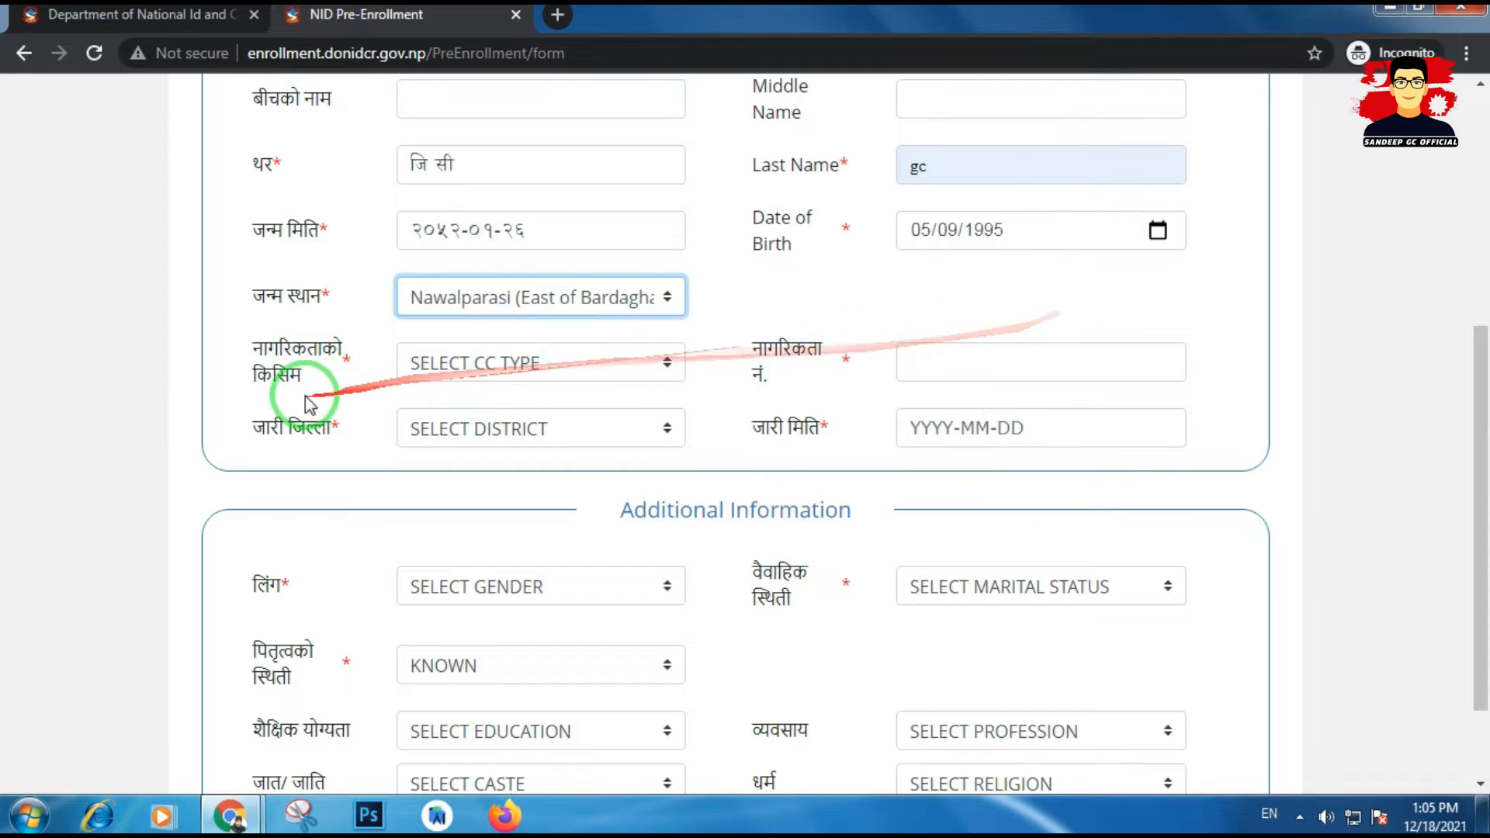
- Choose Citizenship by Descent as the citizenship type and move to the citizenship number
left_click(475, 361)
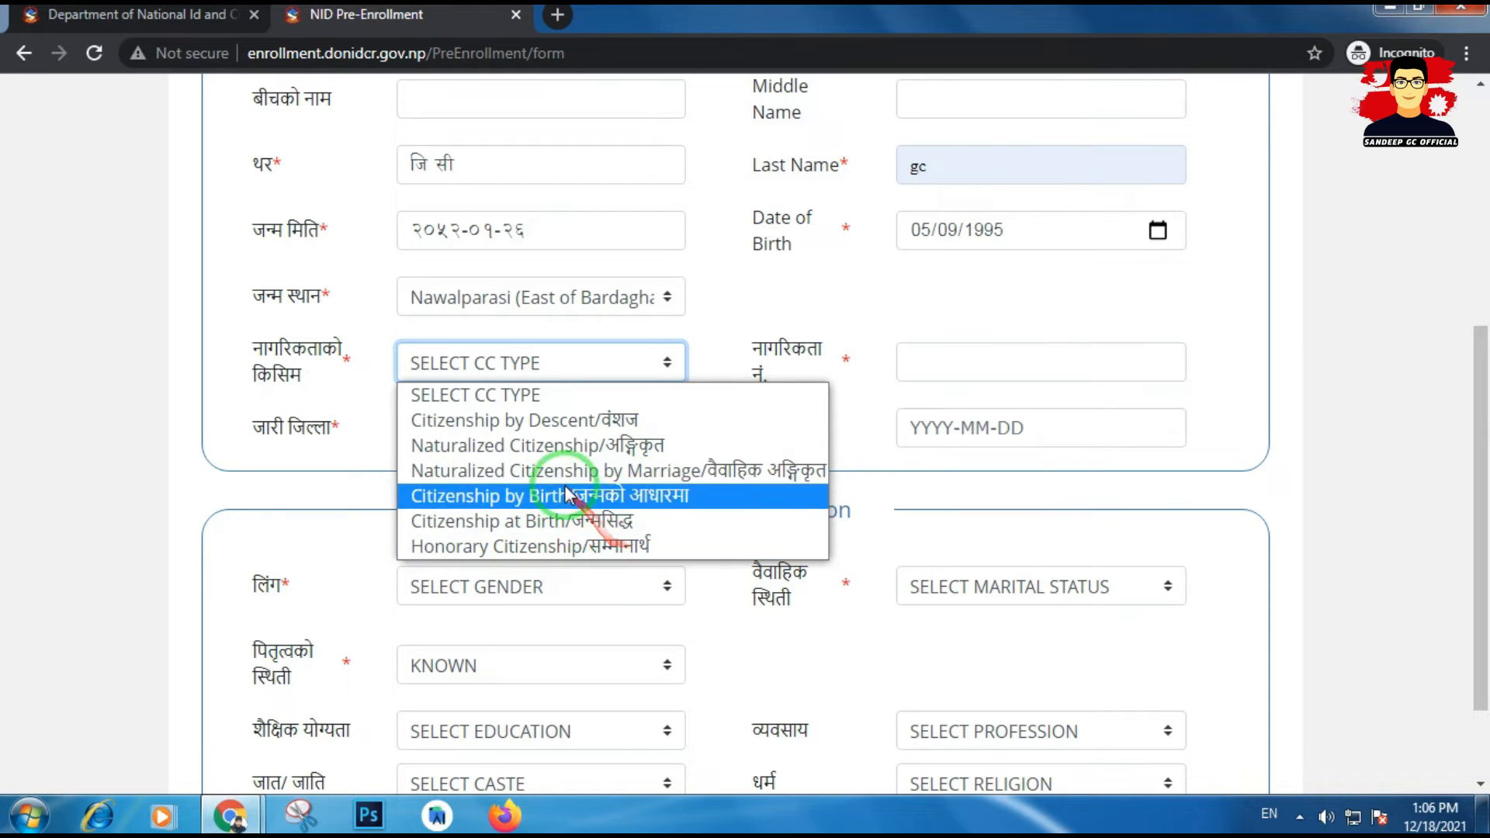
left_click(604, 422)
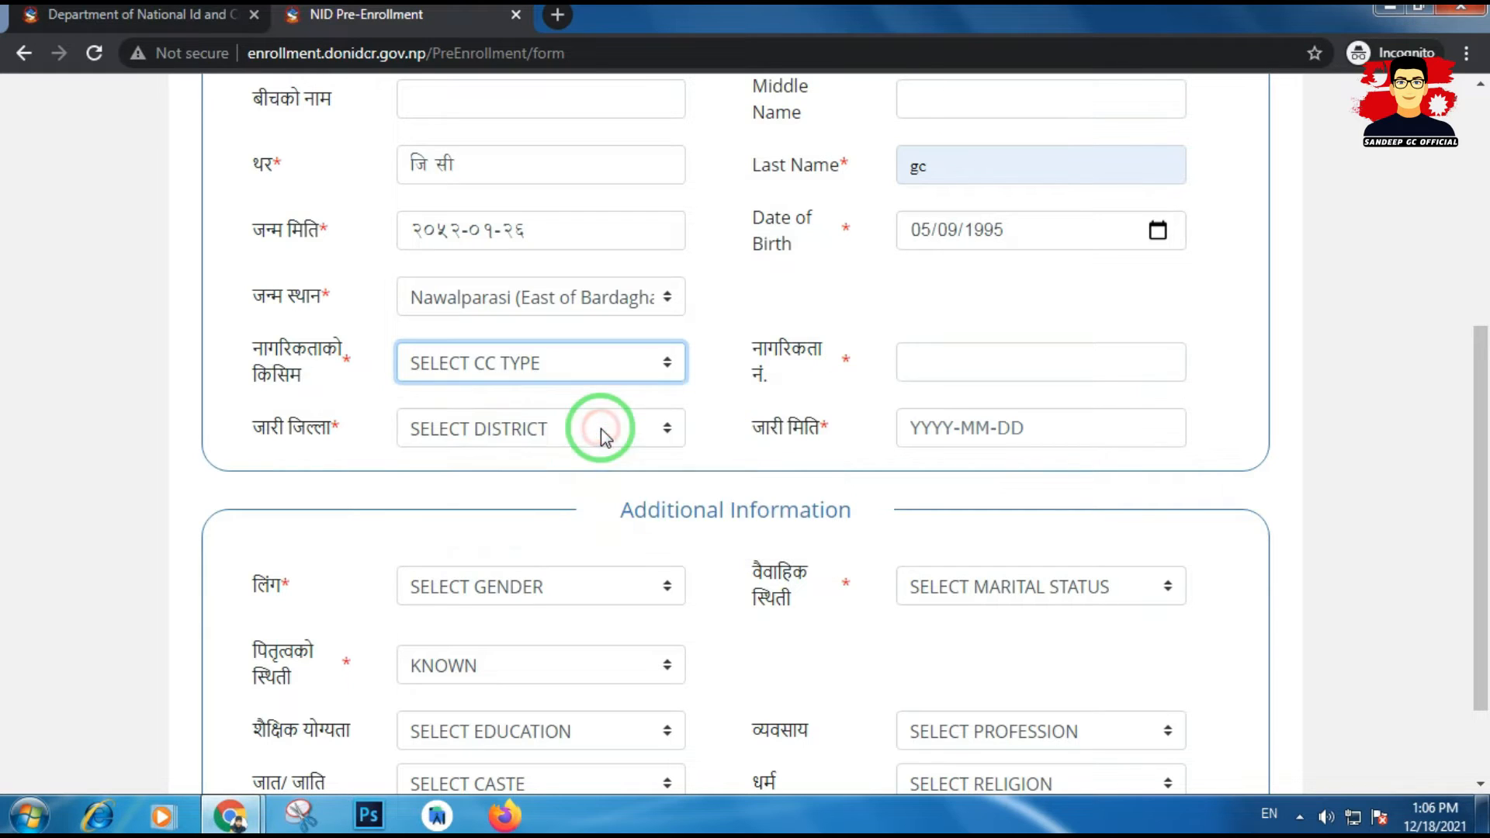
left_click(958, 365)
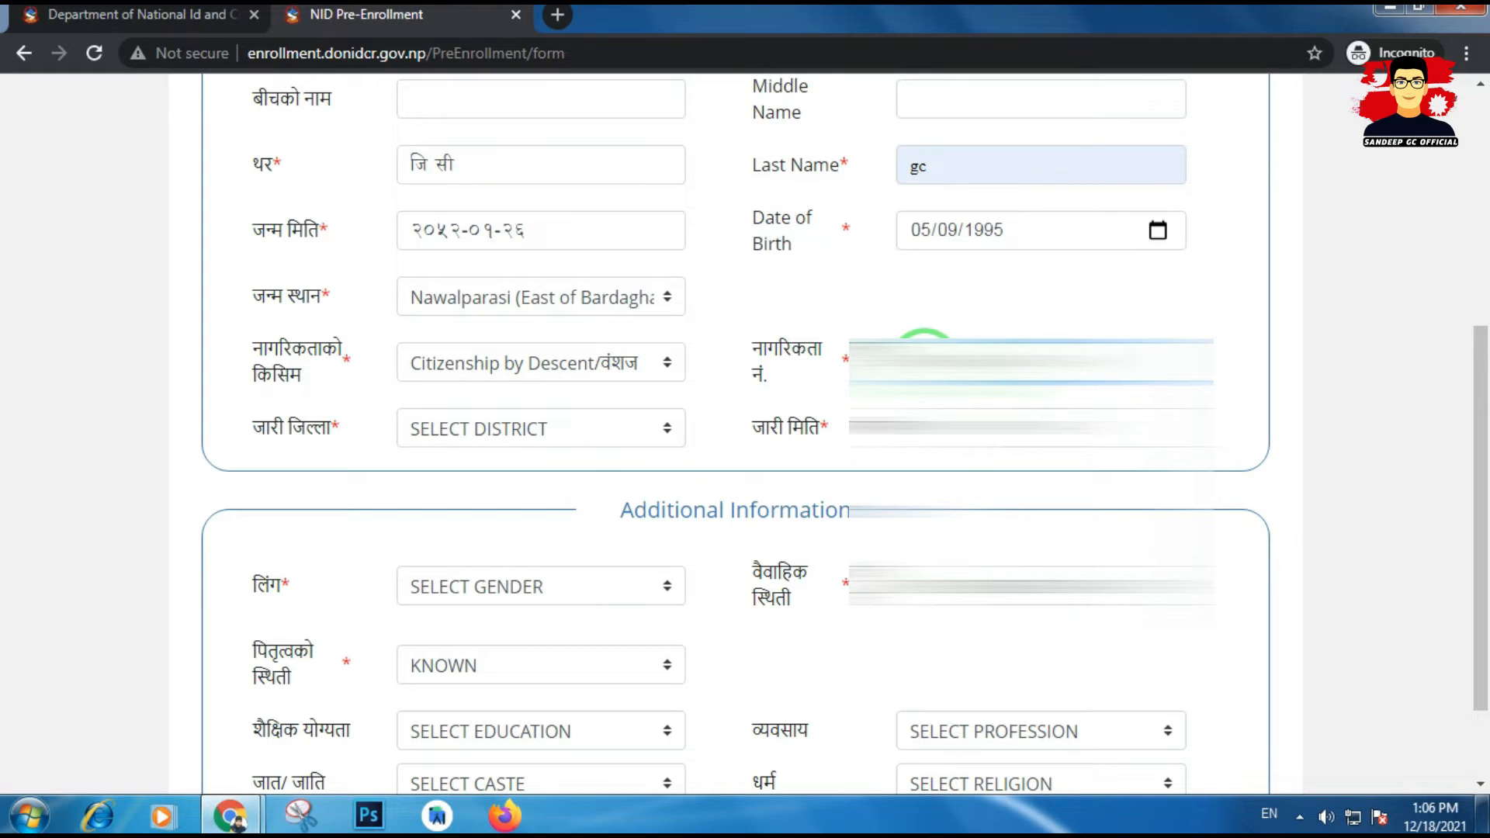
- Set the citizenship issuing district to Nawalparasi (East) and enter the issue date
left_click(528, 425)
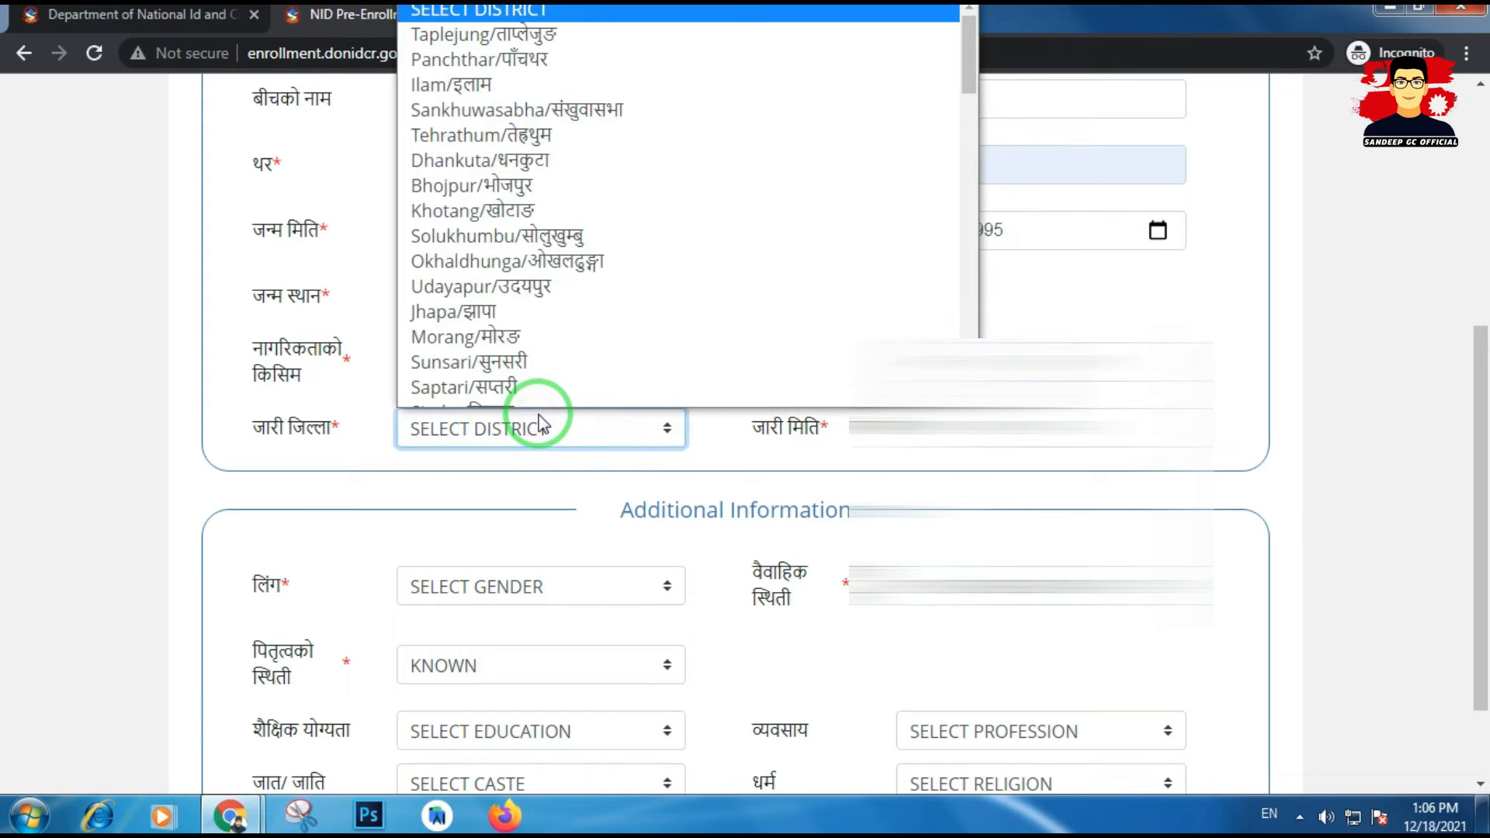
key("n")
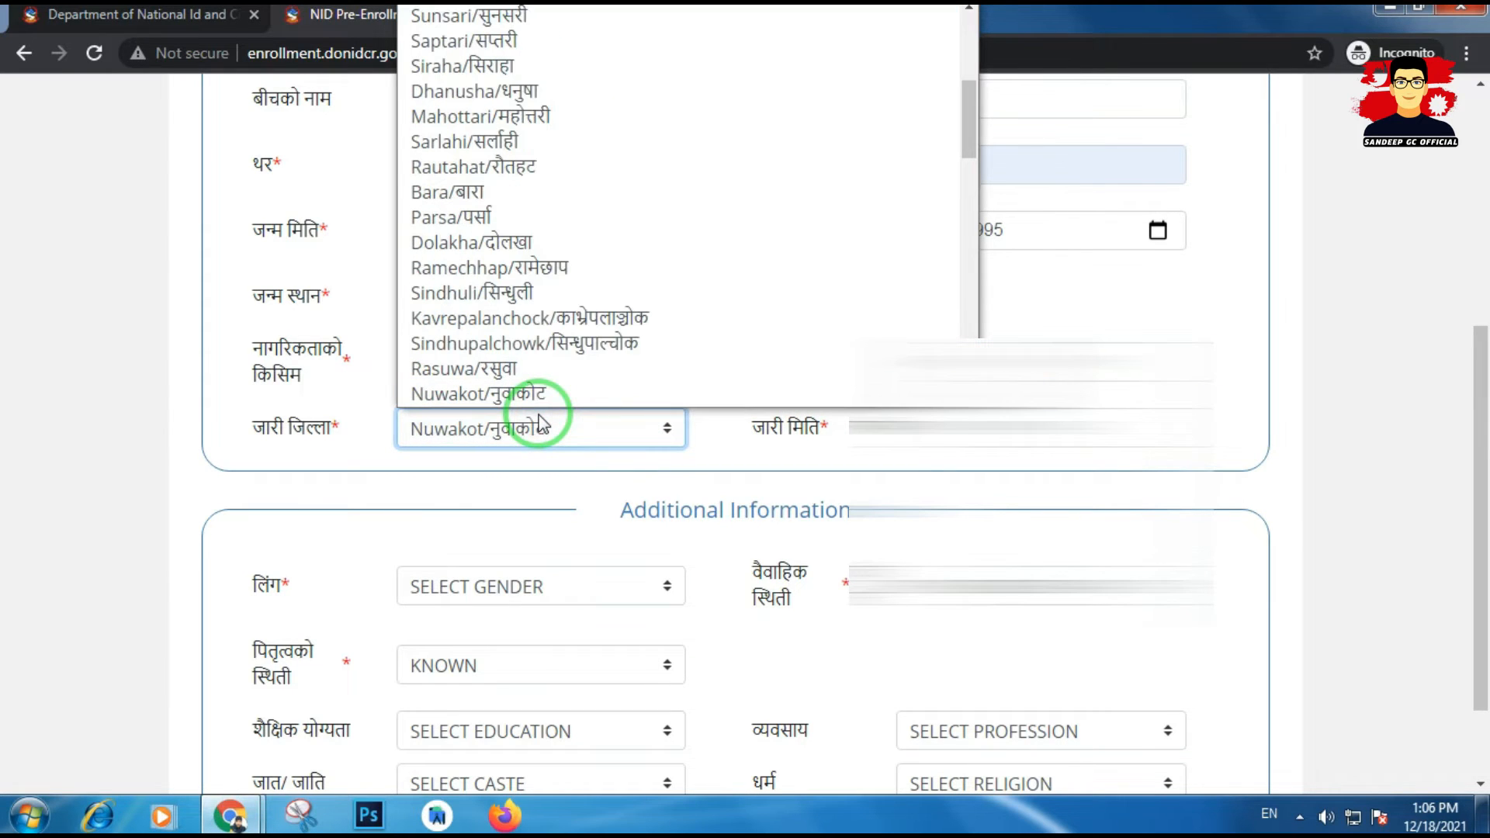
key("n")
scroll(499, 334, "down", 3)
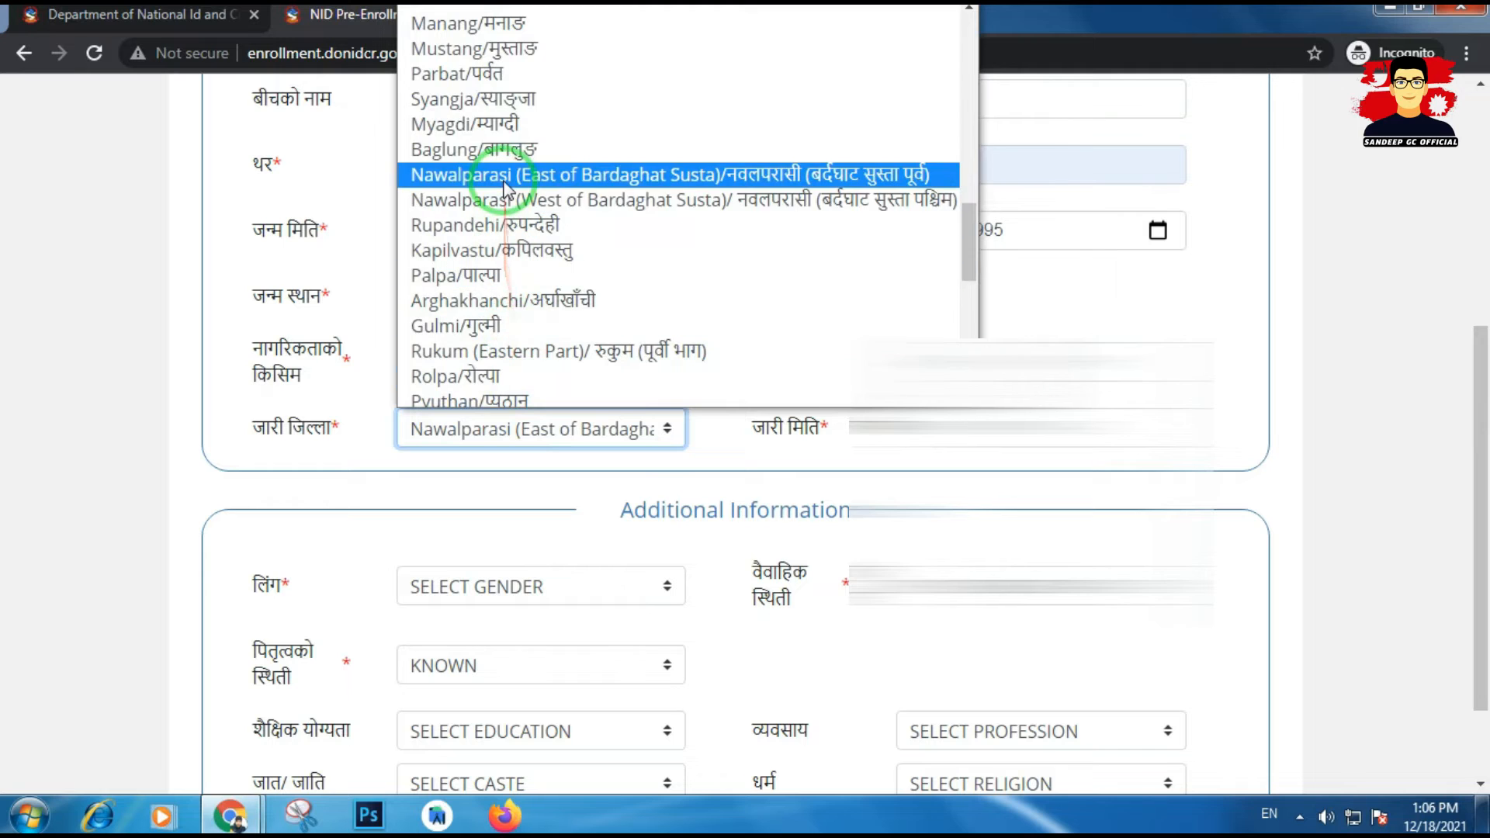
left_click(504, 180)
left_click(939, 431)
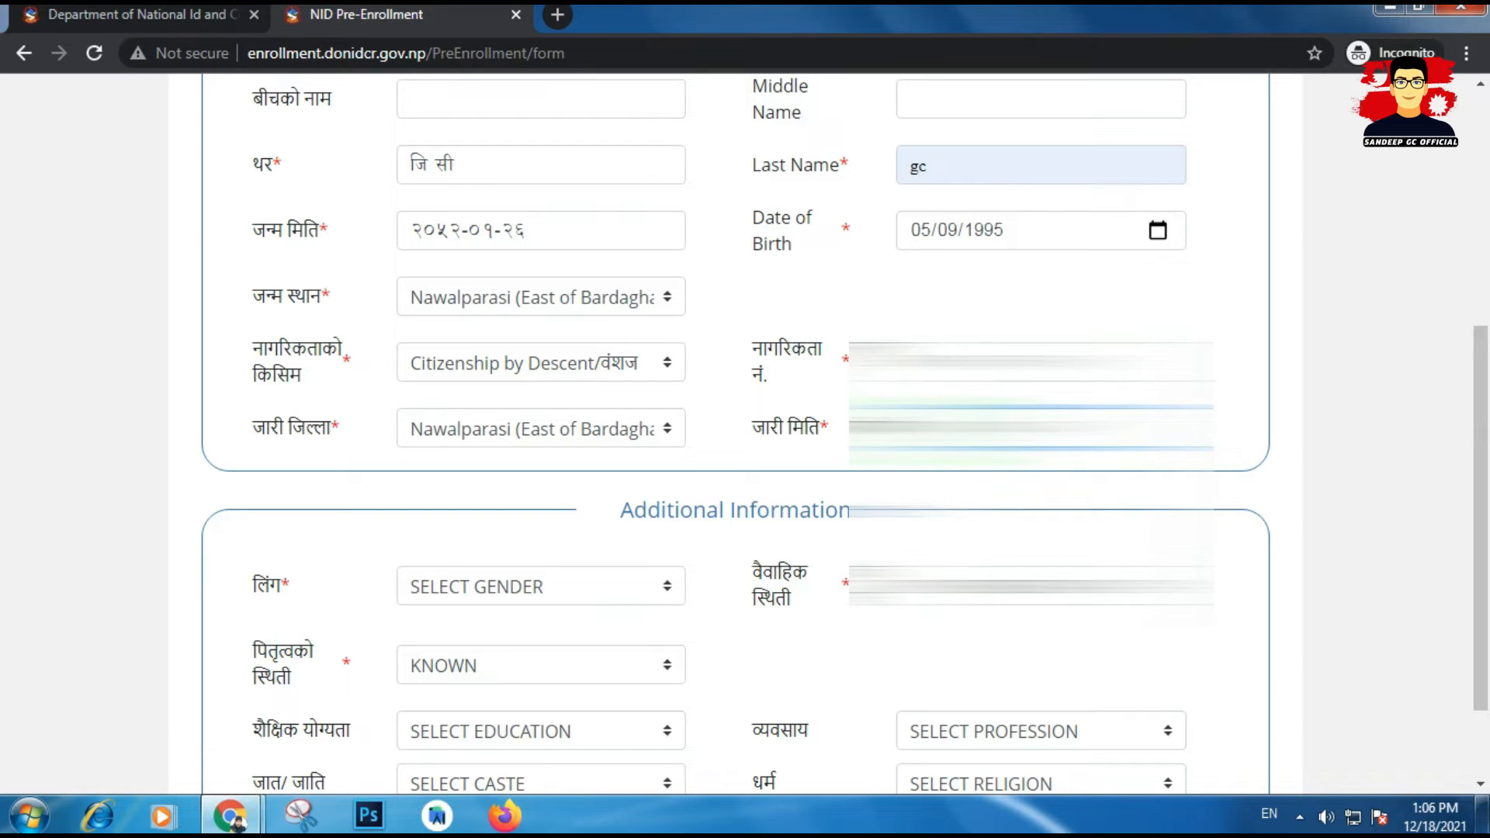
left_click(1234, 364)
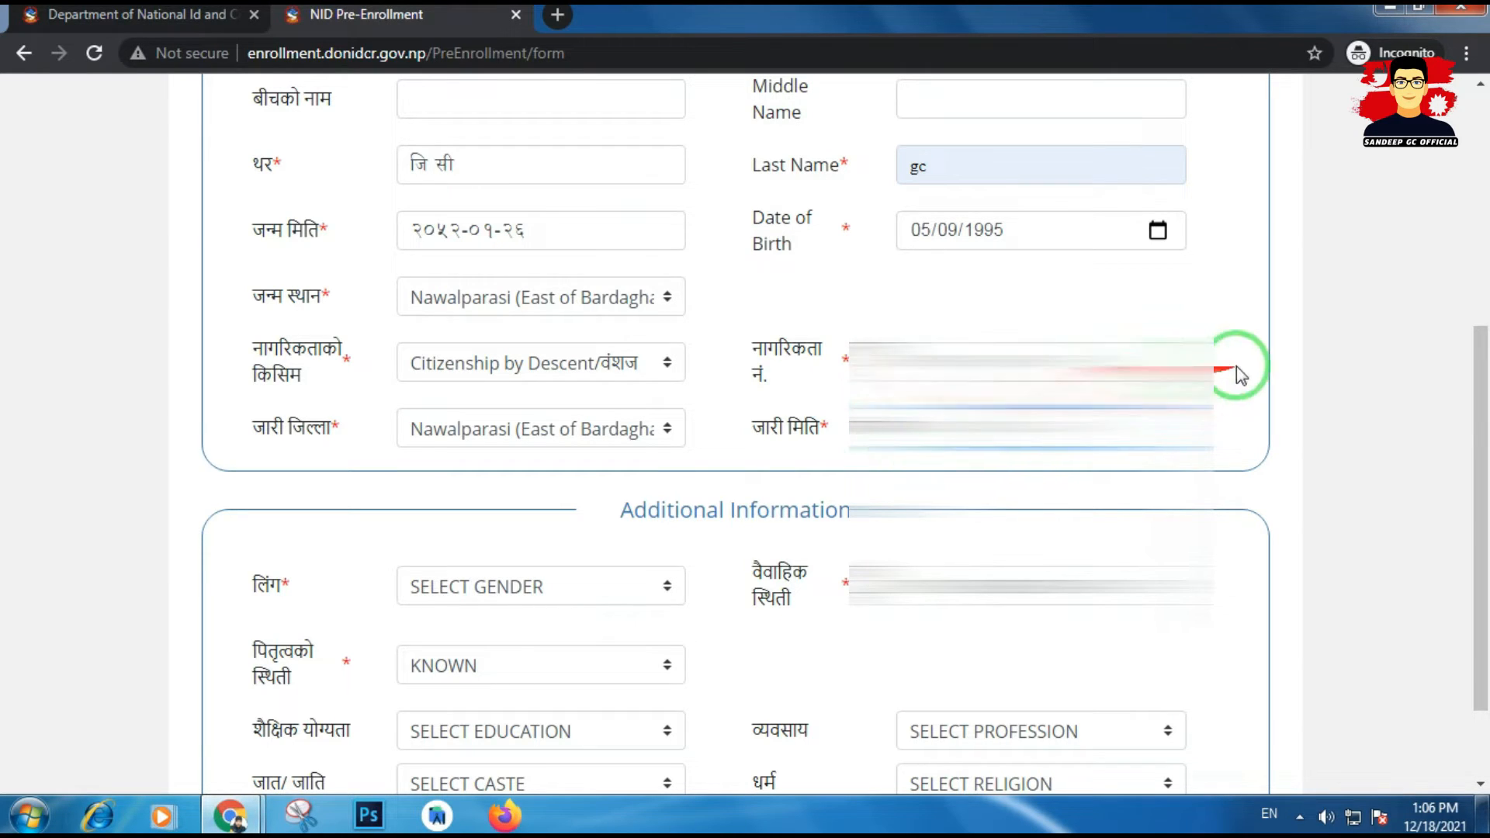
scroll(1214, 381, "down", 2)
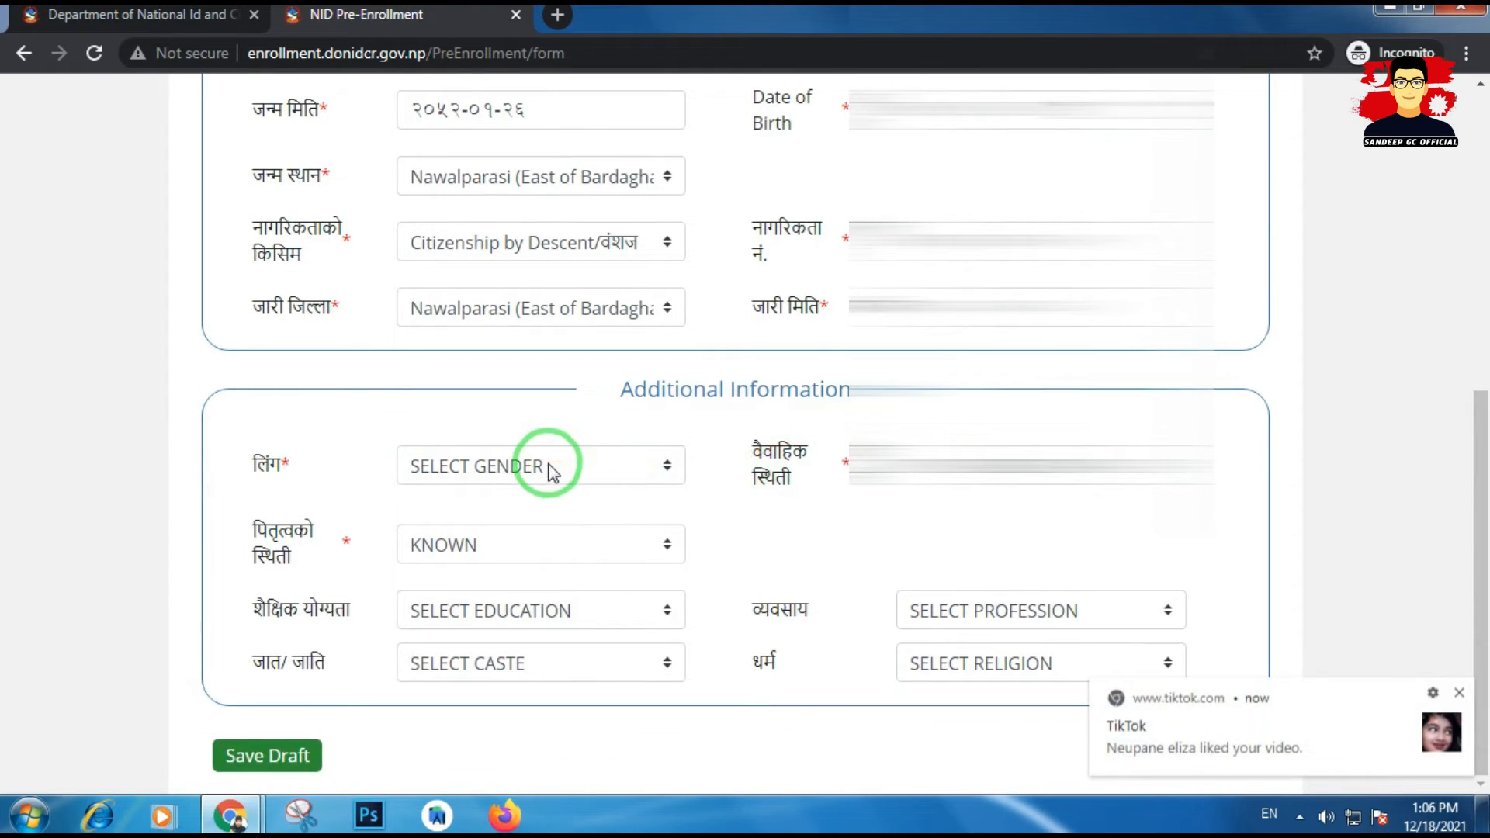
- Set gender to Male, marital status to Single and paternity status to KNOWN
left_click(547, 466)
left_click(526, 520)
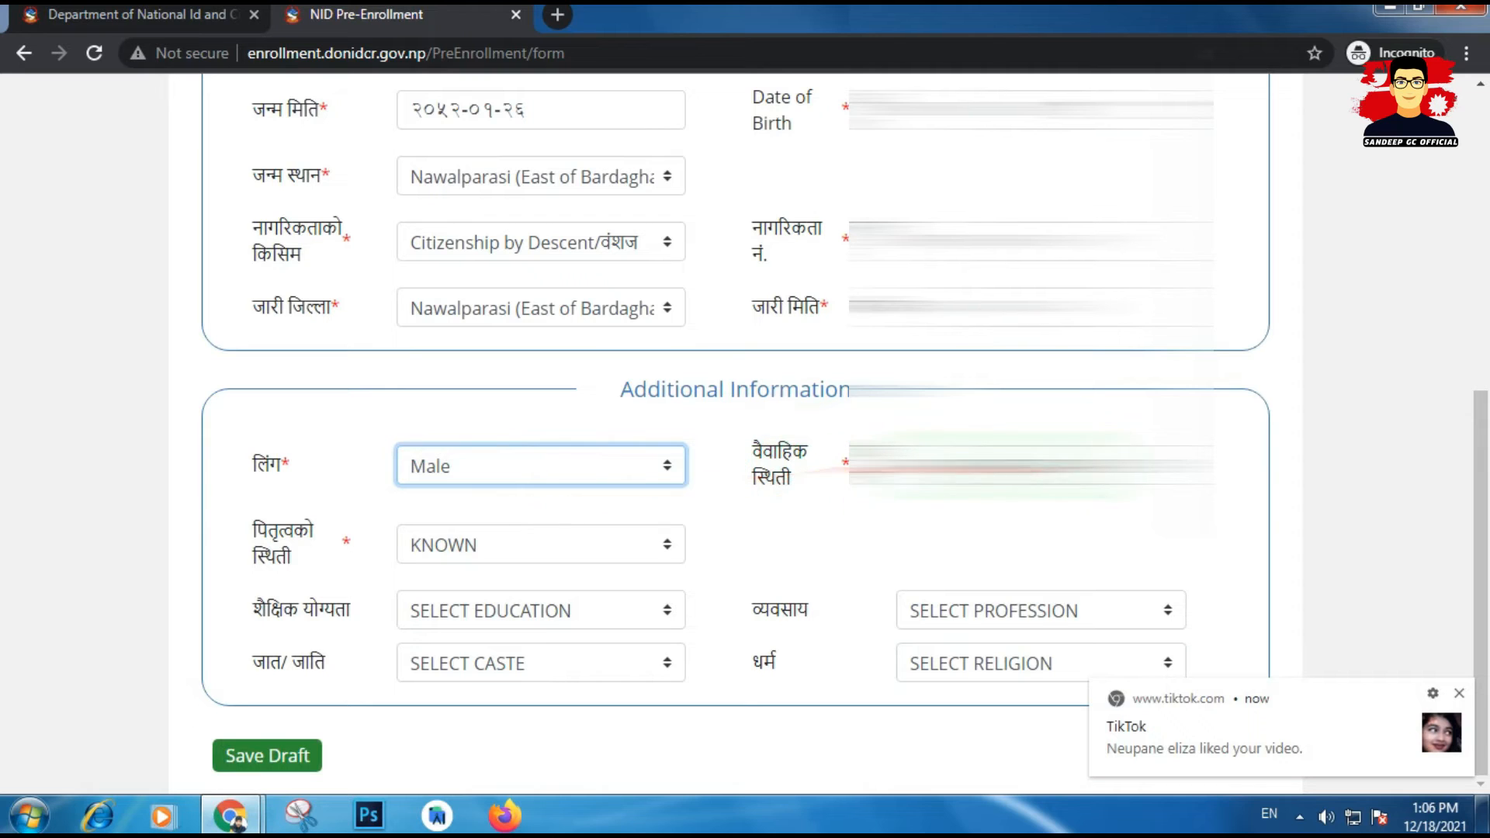
left_click(1032, 466)
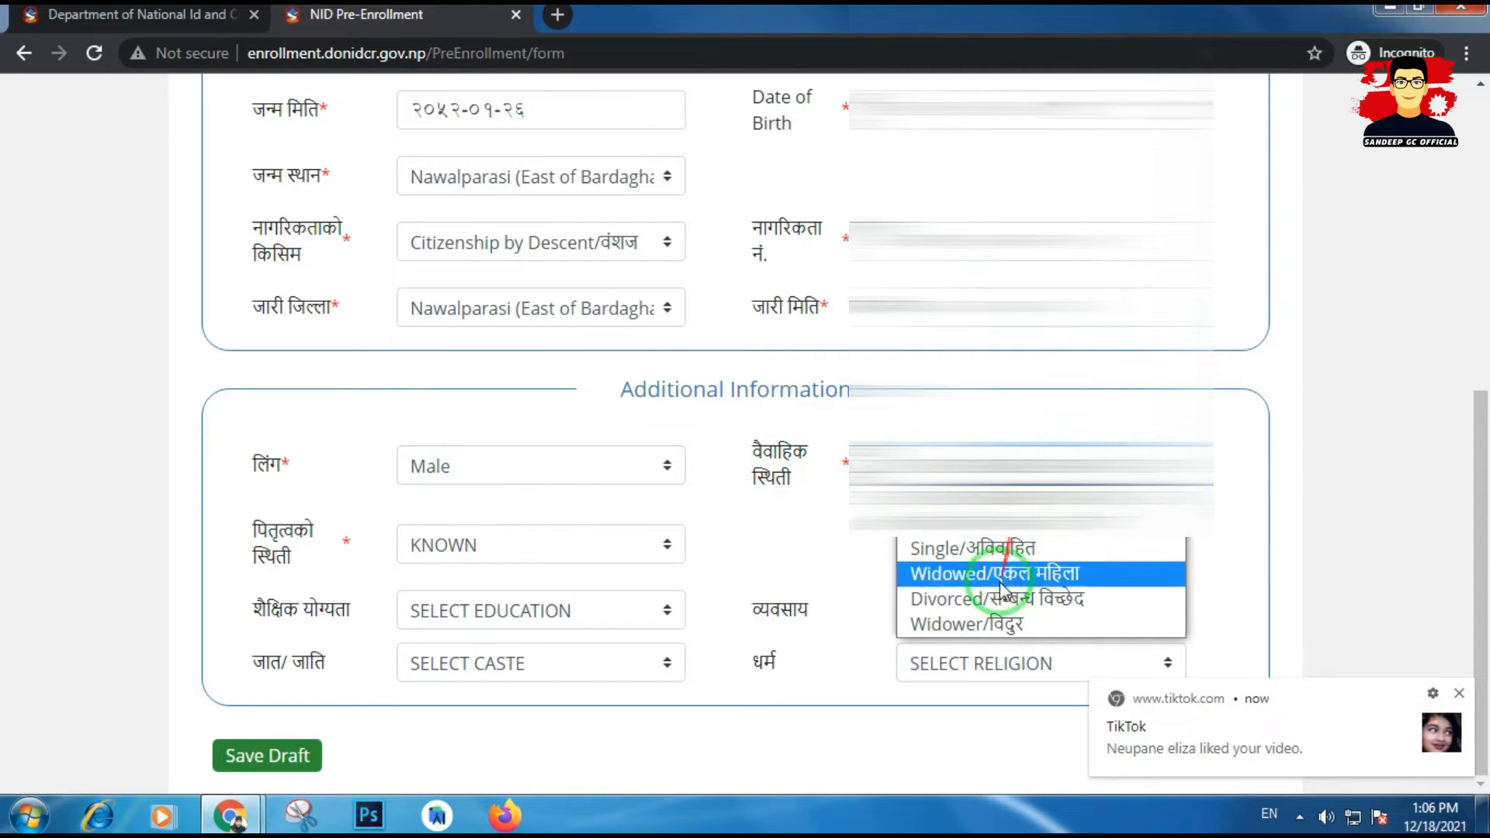
left_click(965, 551)
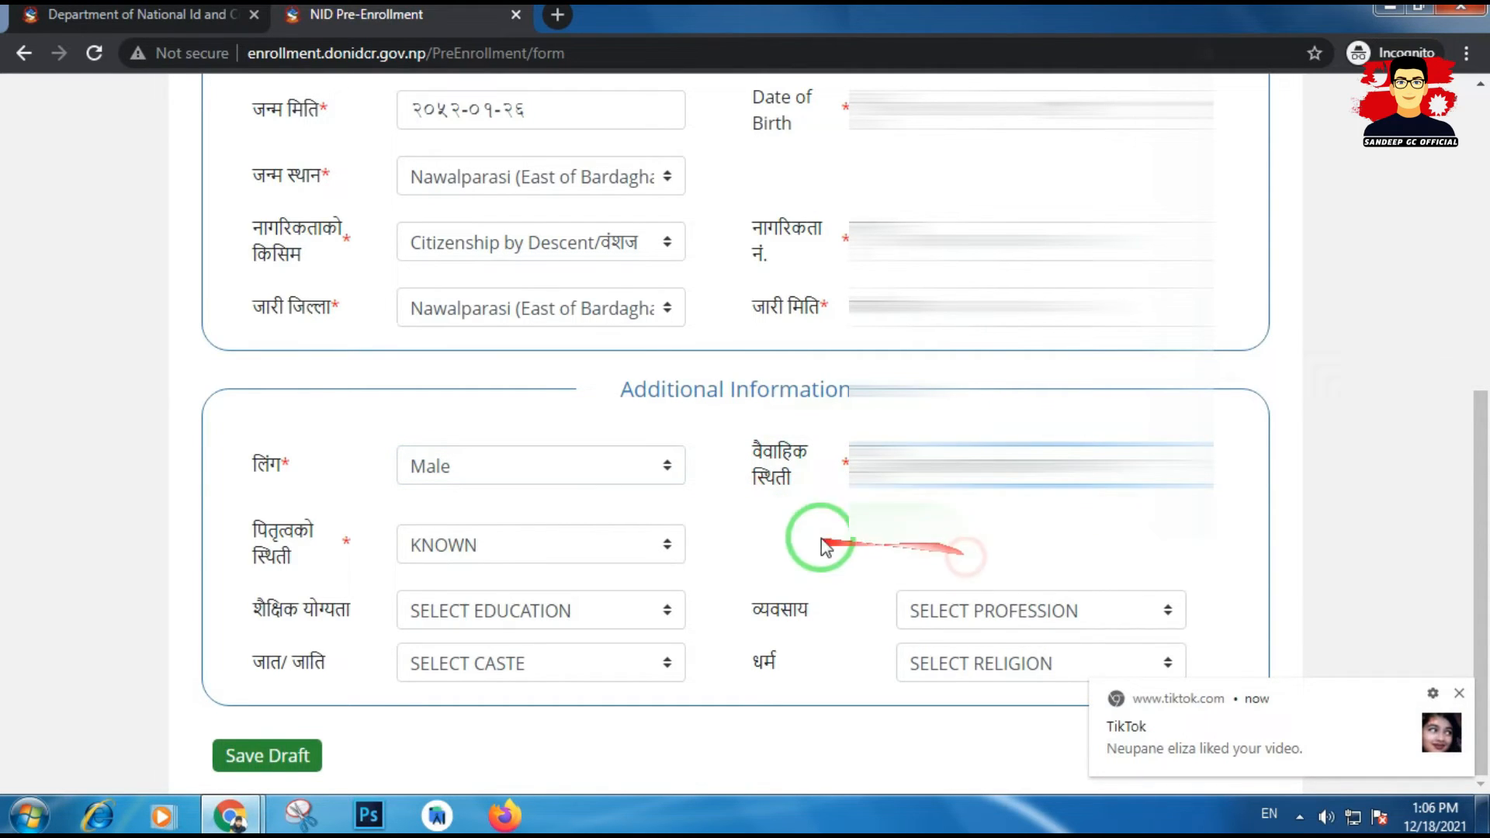
left_click(496, 545)
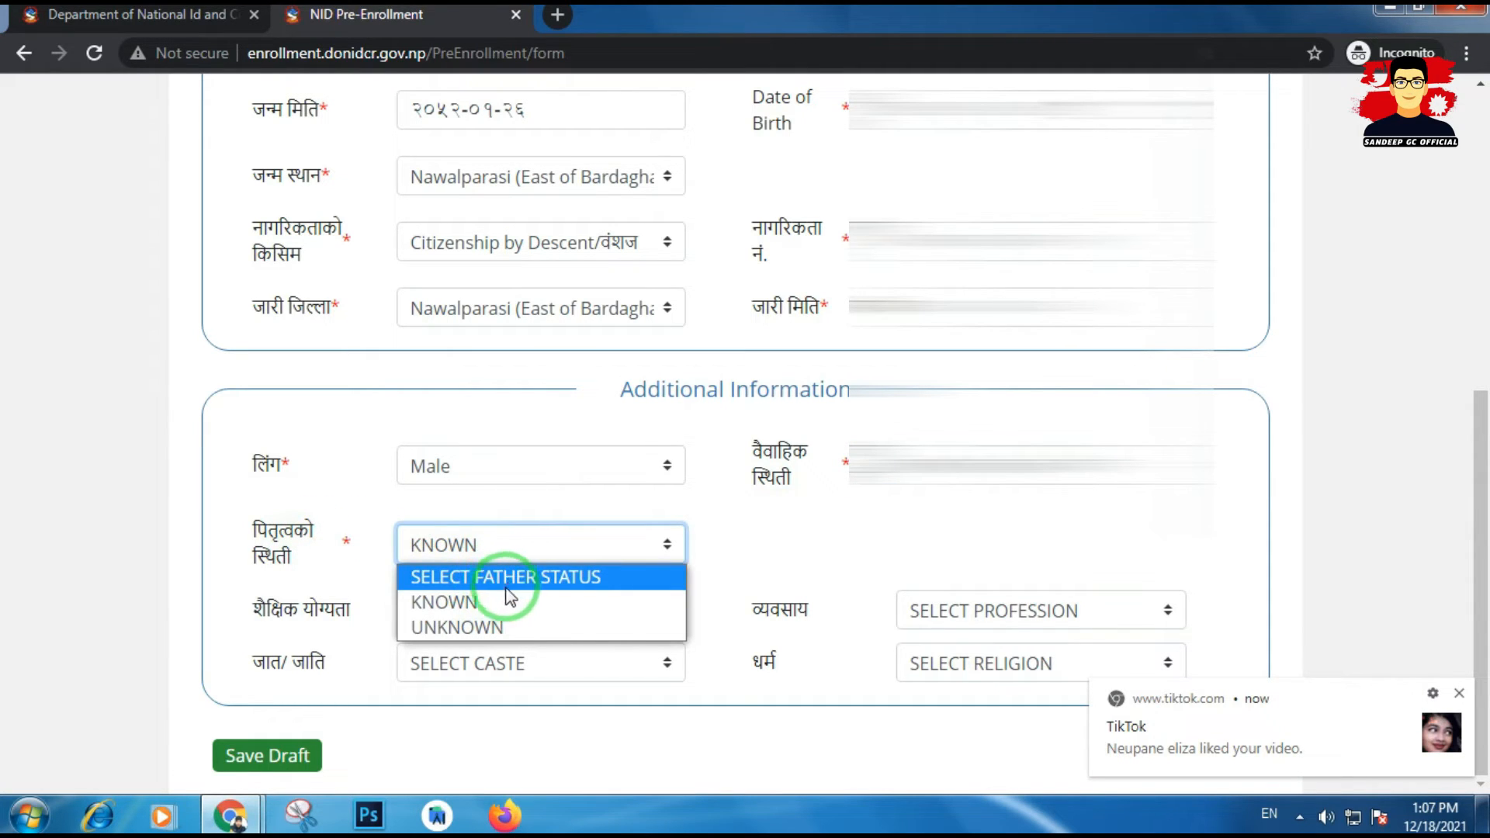
left_click(473, 602)
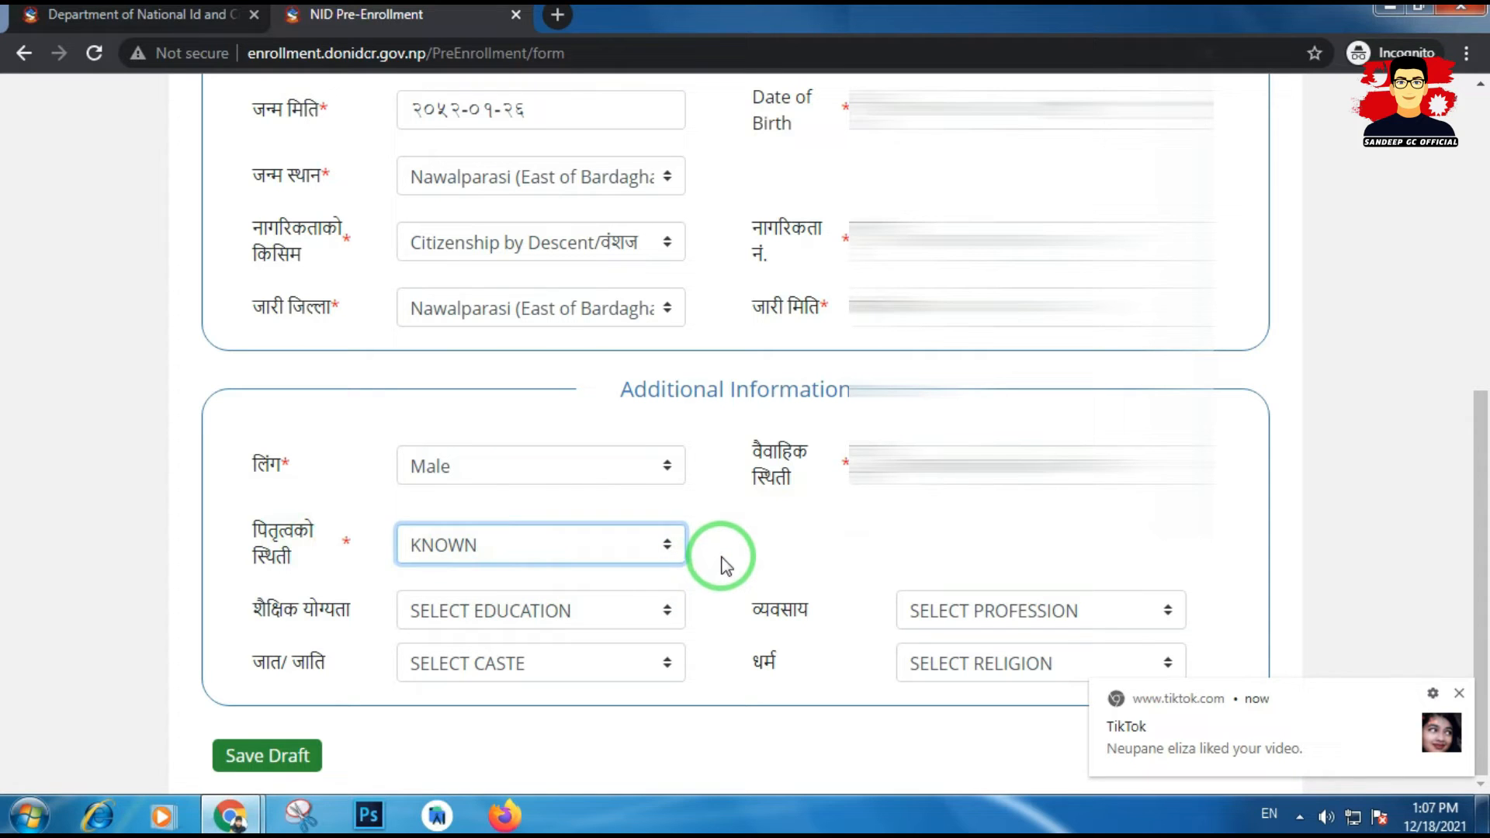
- Leave education and profession unset and save the applicant data as a draft
left_click(590, 618)
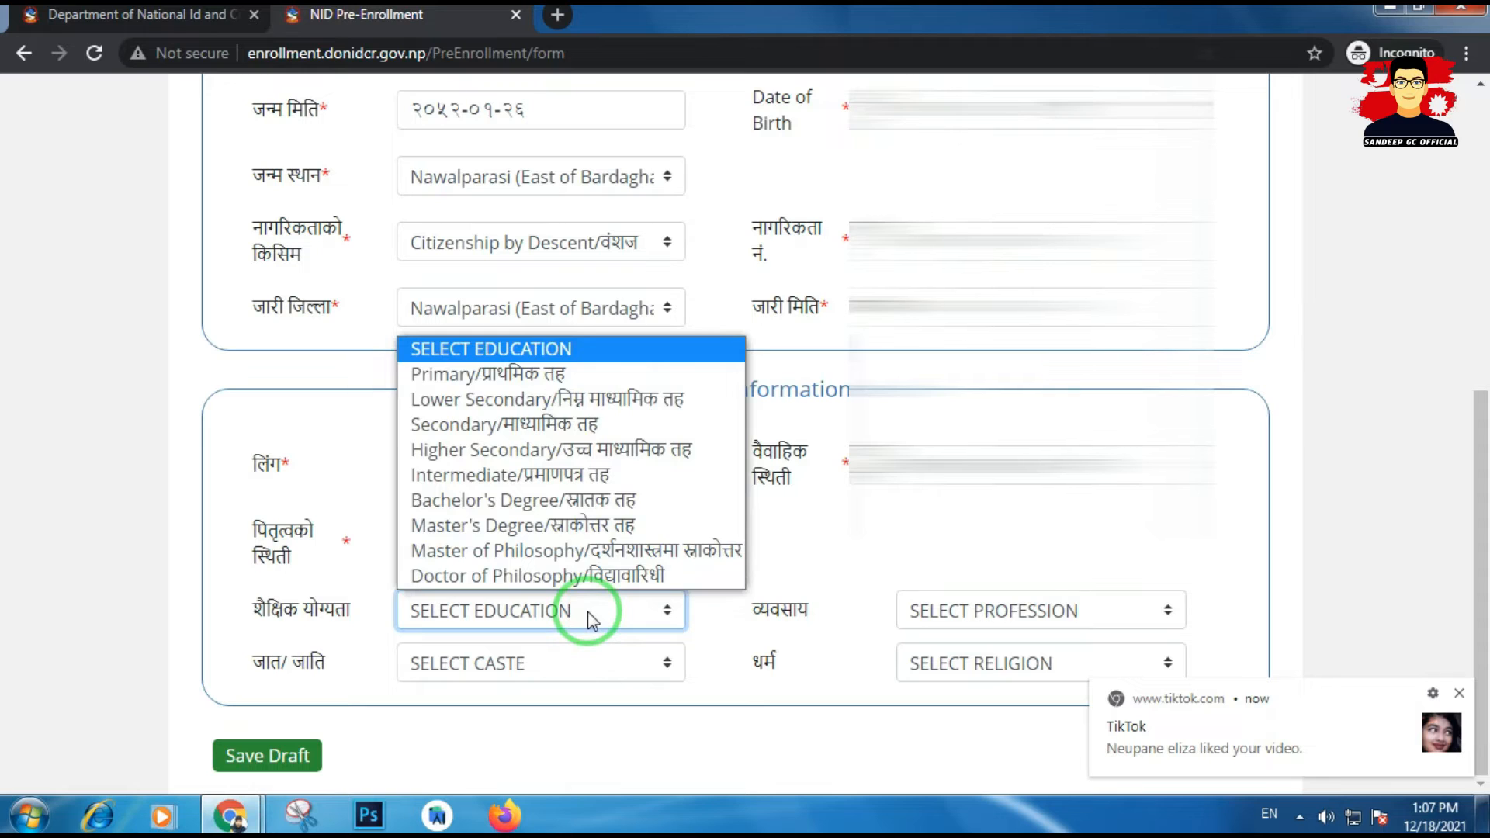
left_click(588, 612)
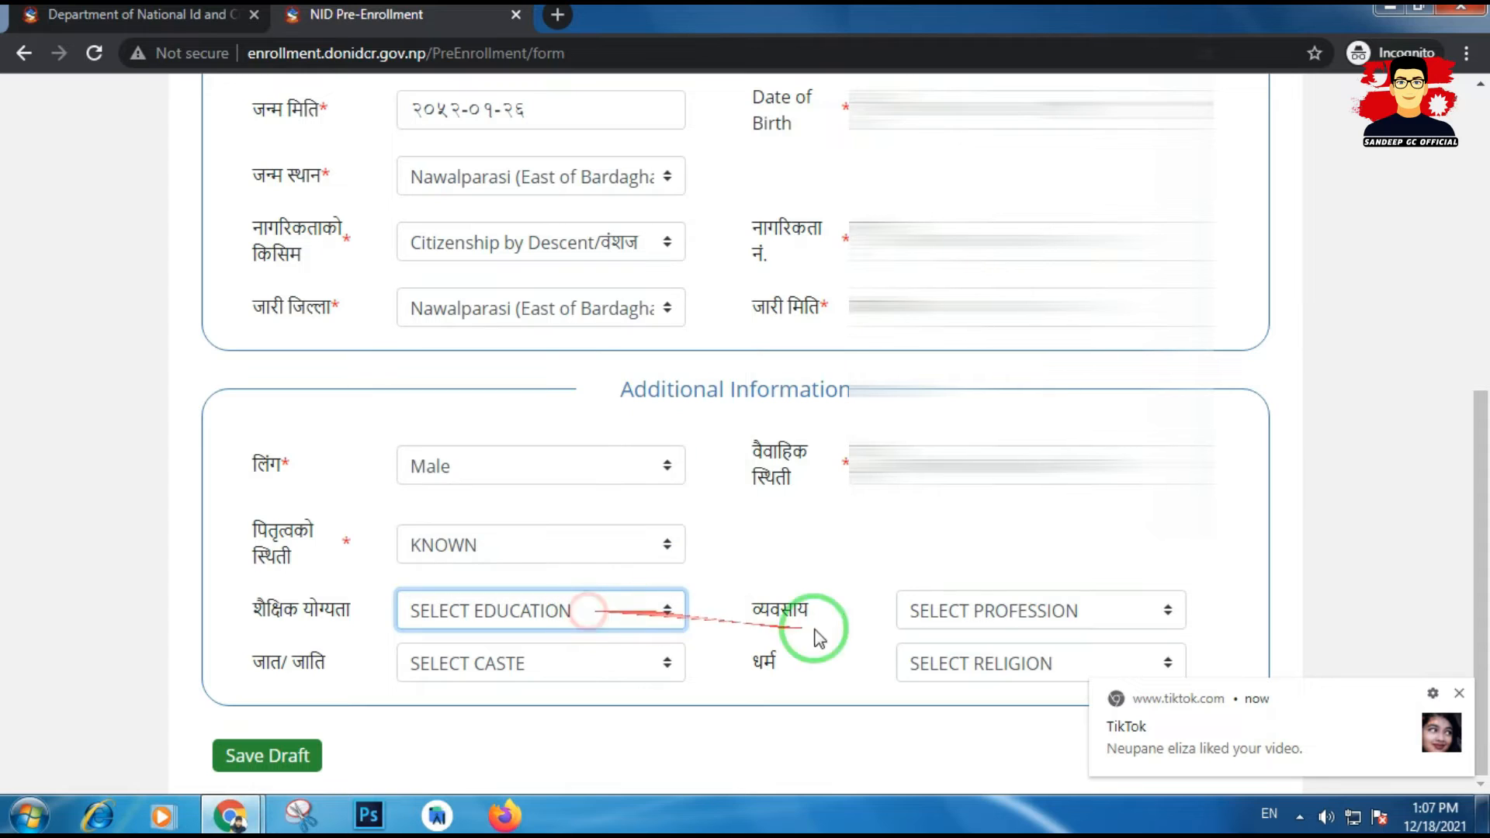
left_click(1017, 630)
left_click(1018, 629)
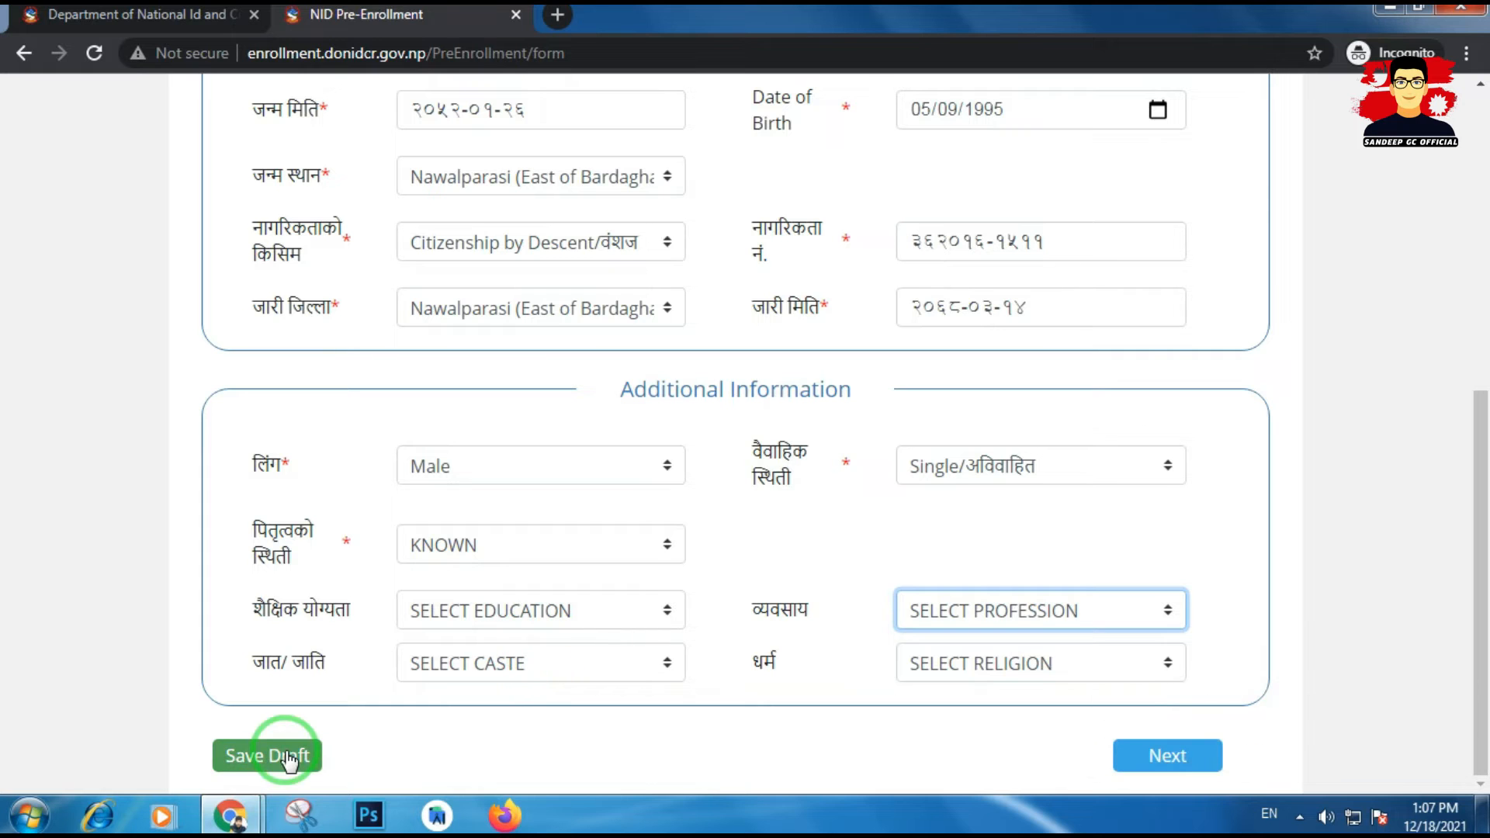
left_click(227, 757)
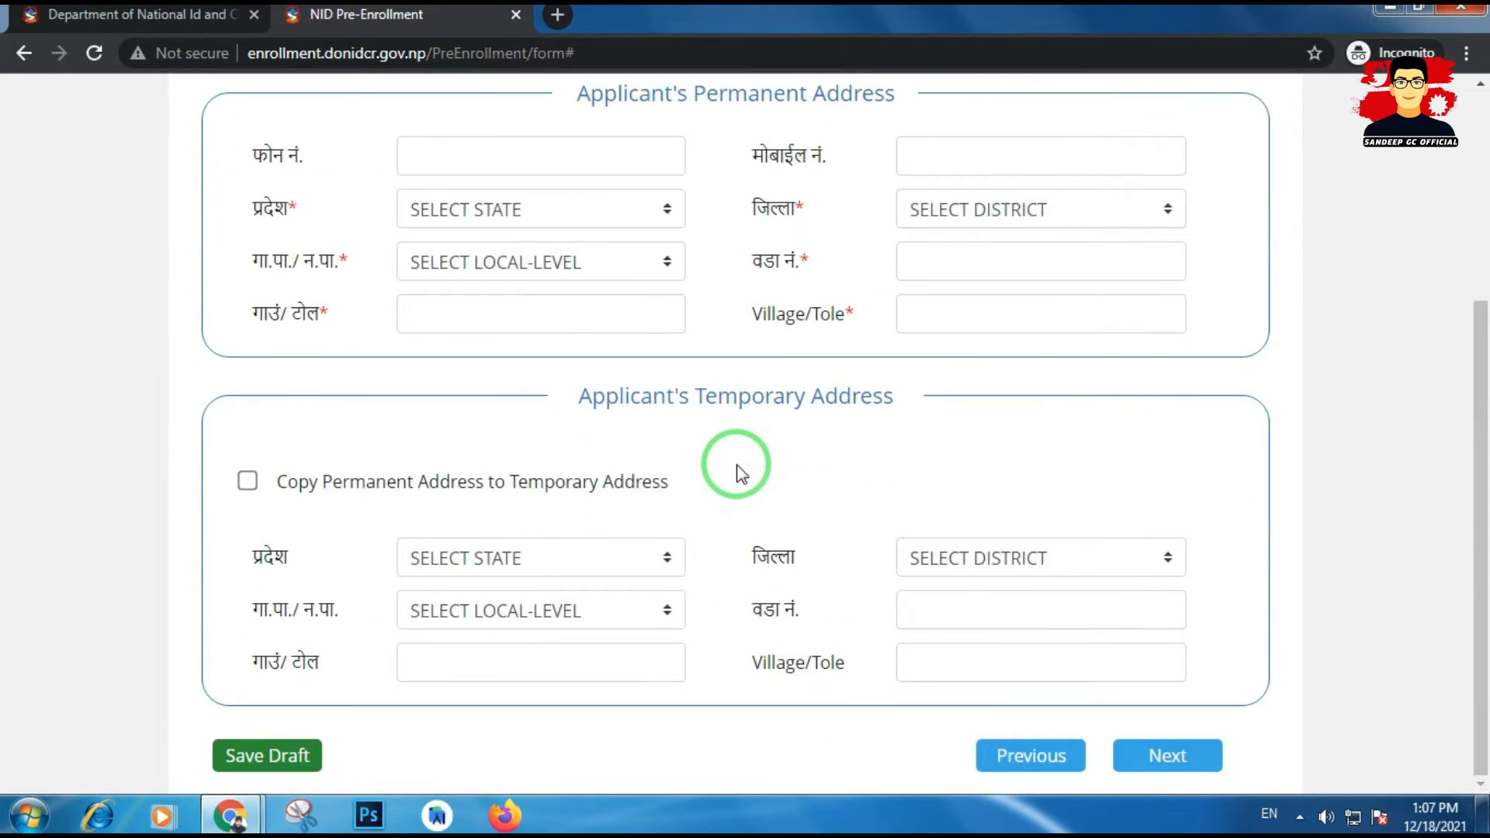
- Enter the mobile number and set the permanent address to Gandaki, Nawalparasi, Kawasoti Municipality
scroll(739, 465, "up", 4)
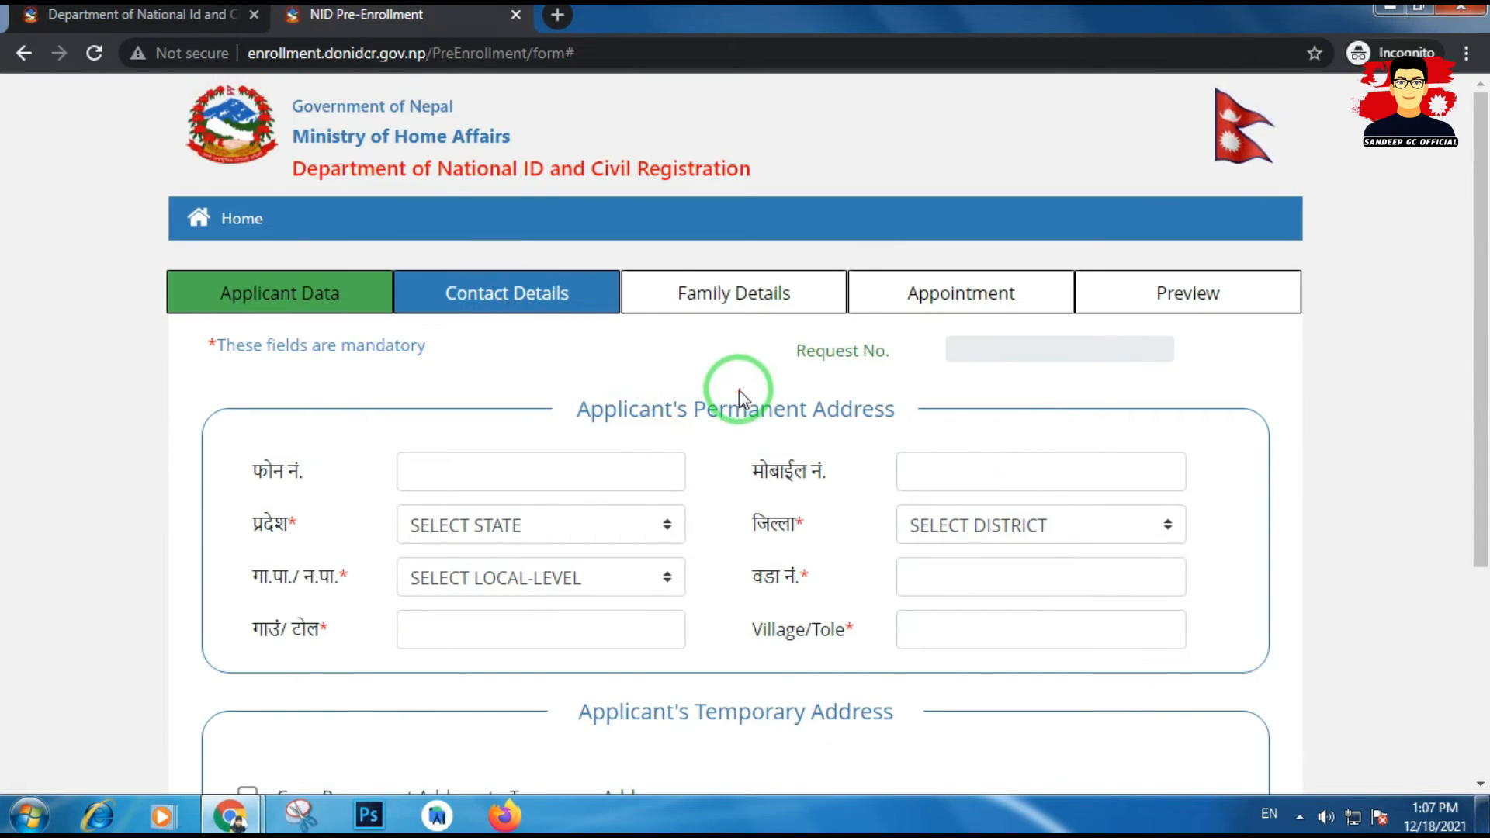
scroll(739, 389, "down", 1)
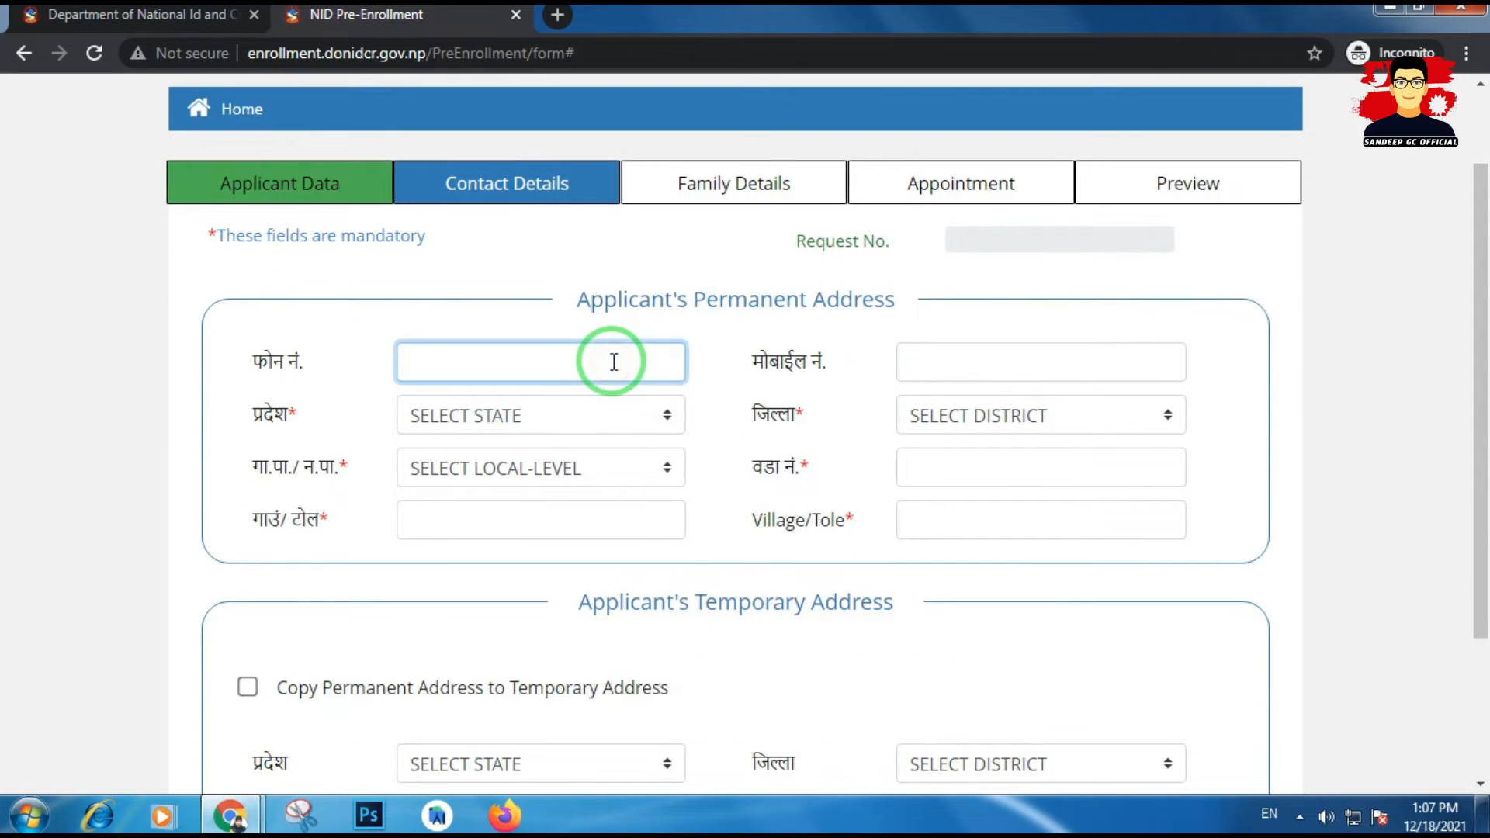
left_click(948, 368)
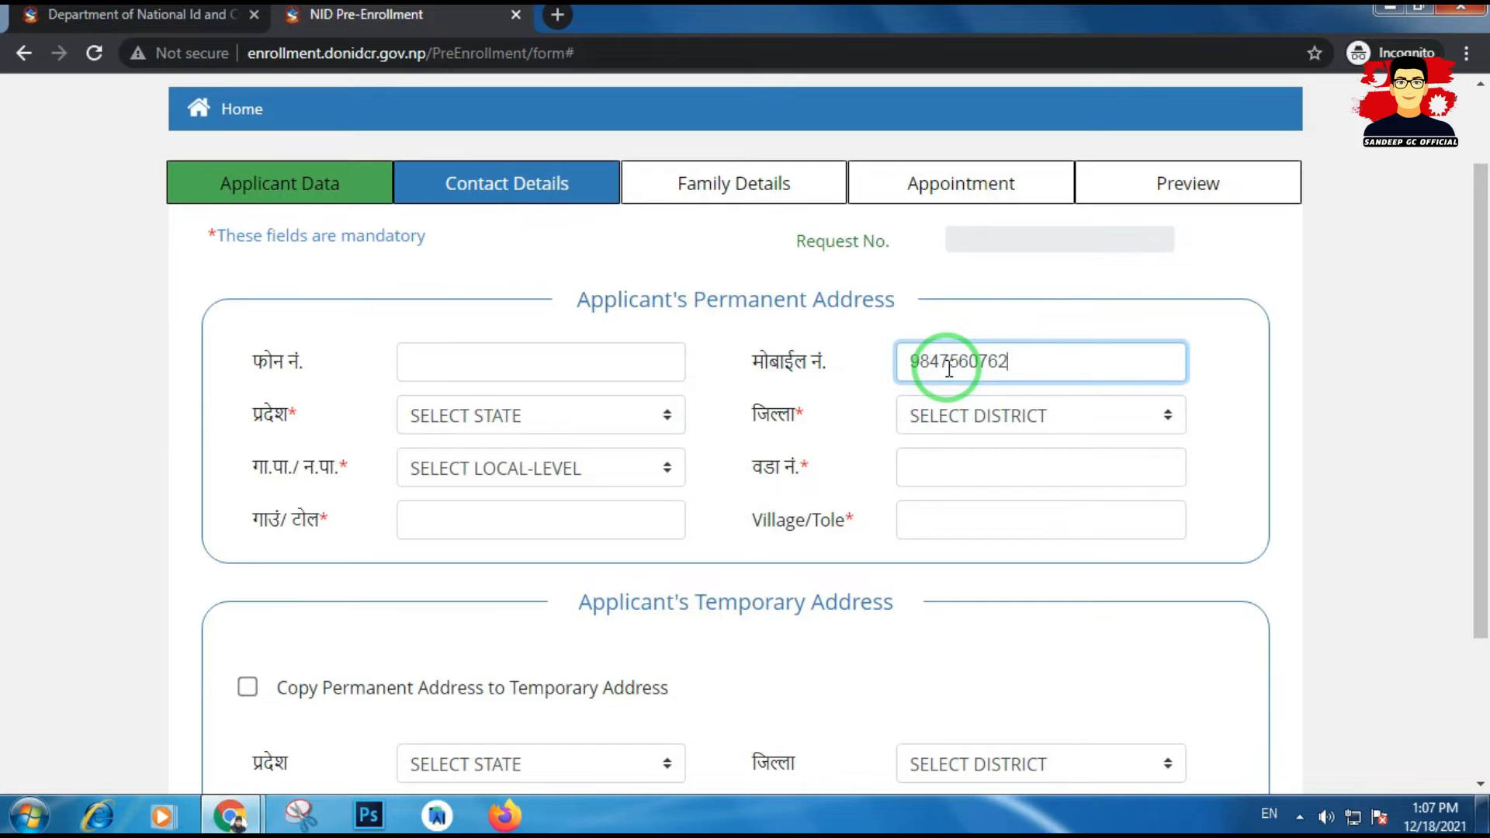
left_click(522, 411)
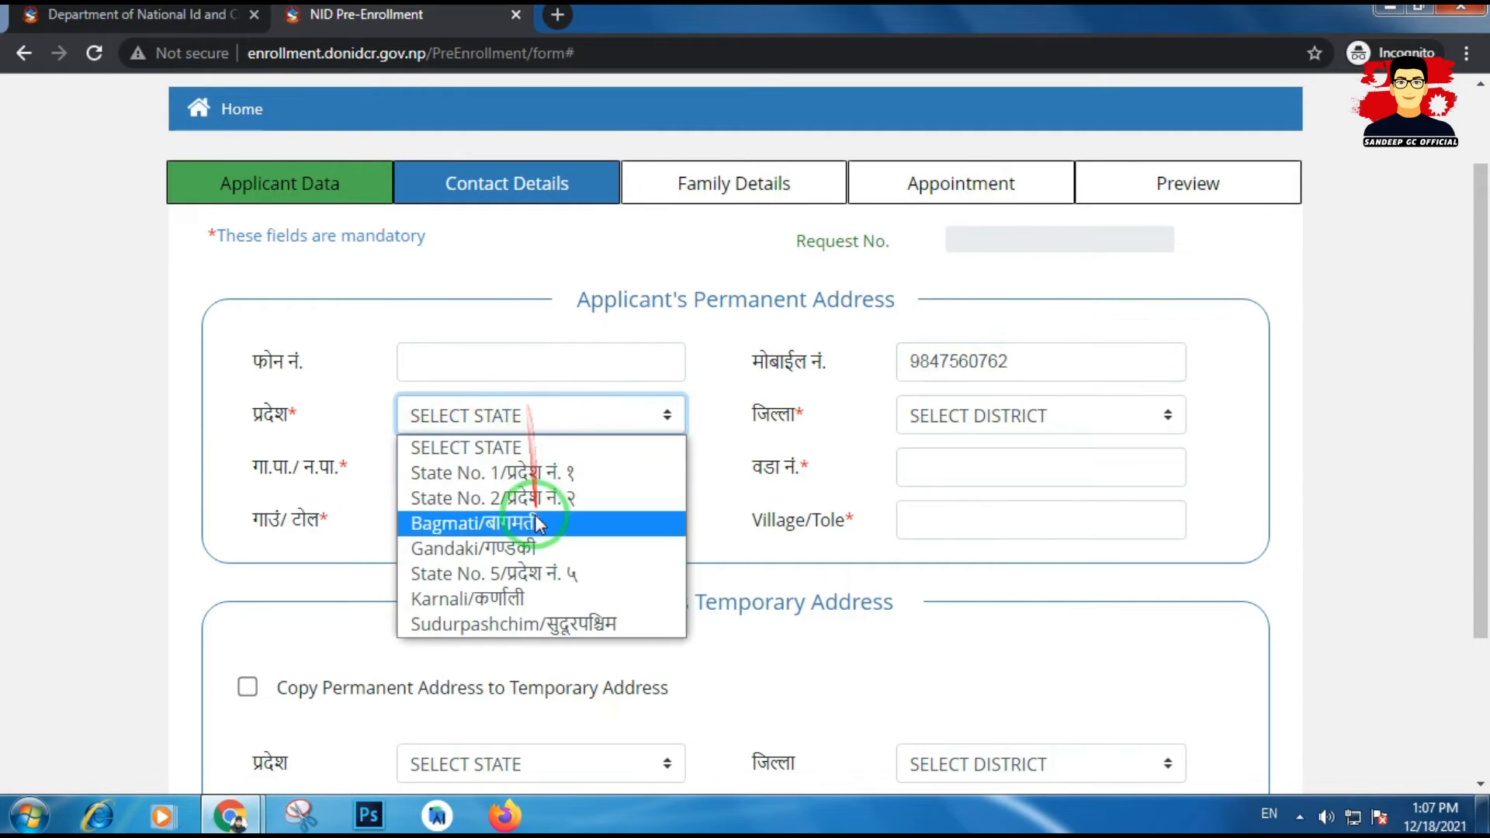
left_click(503, 548)
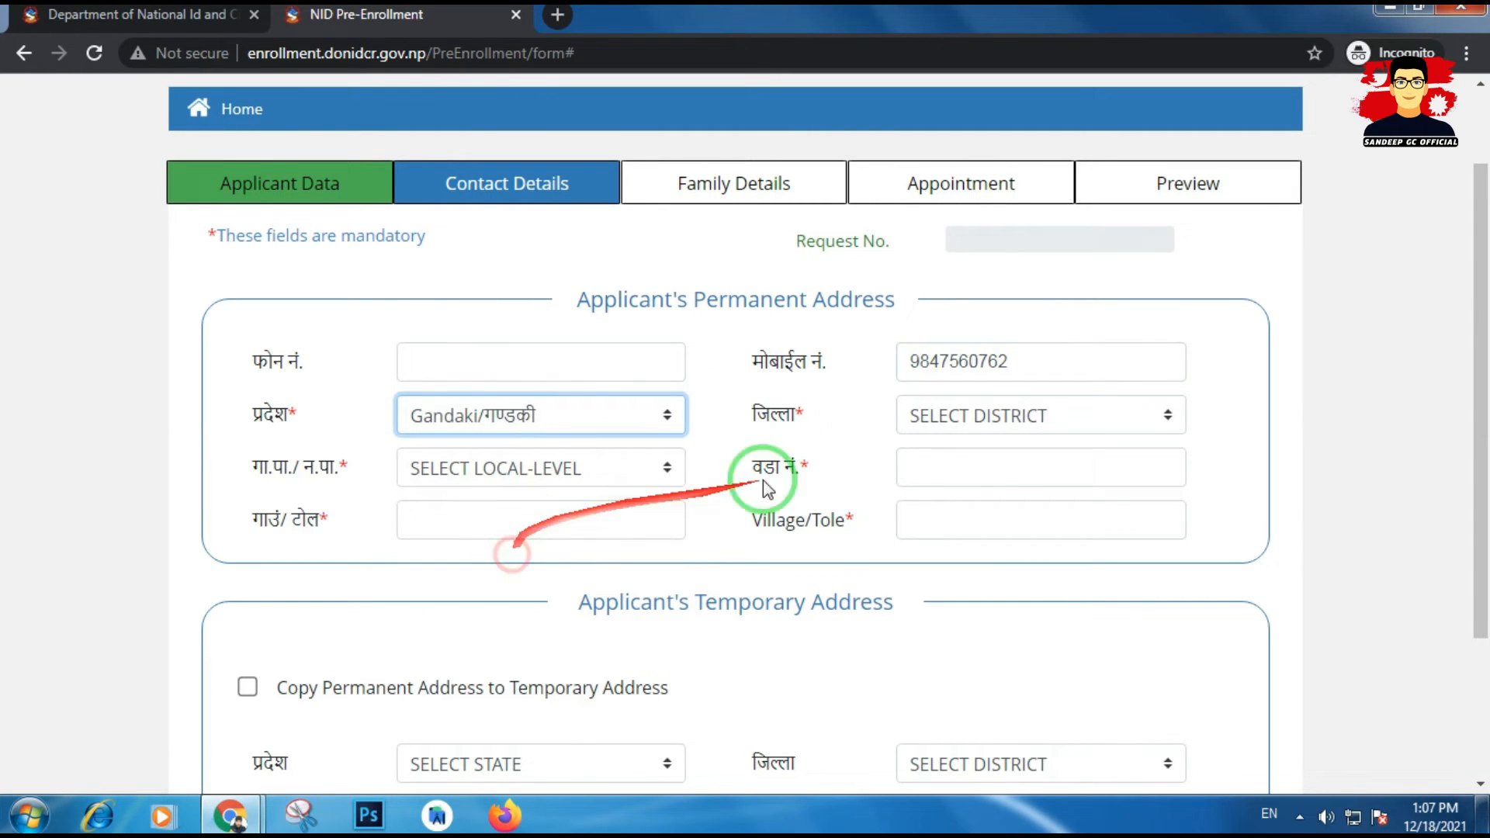
left_click(1023, 427)
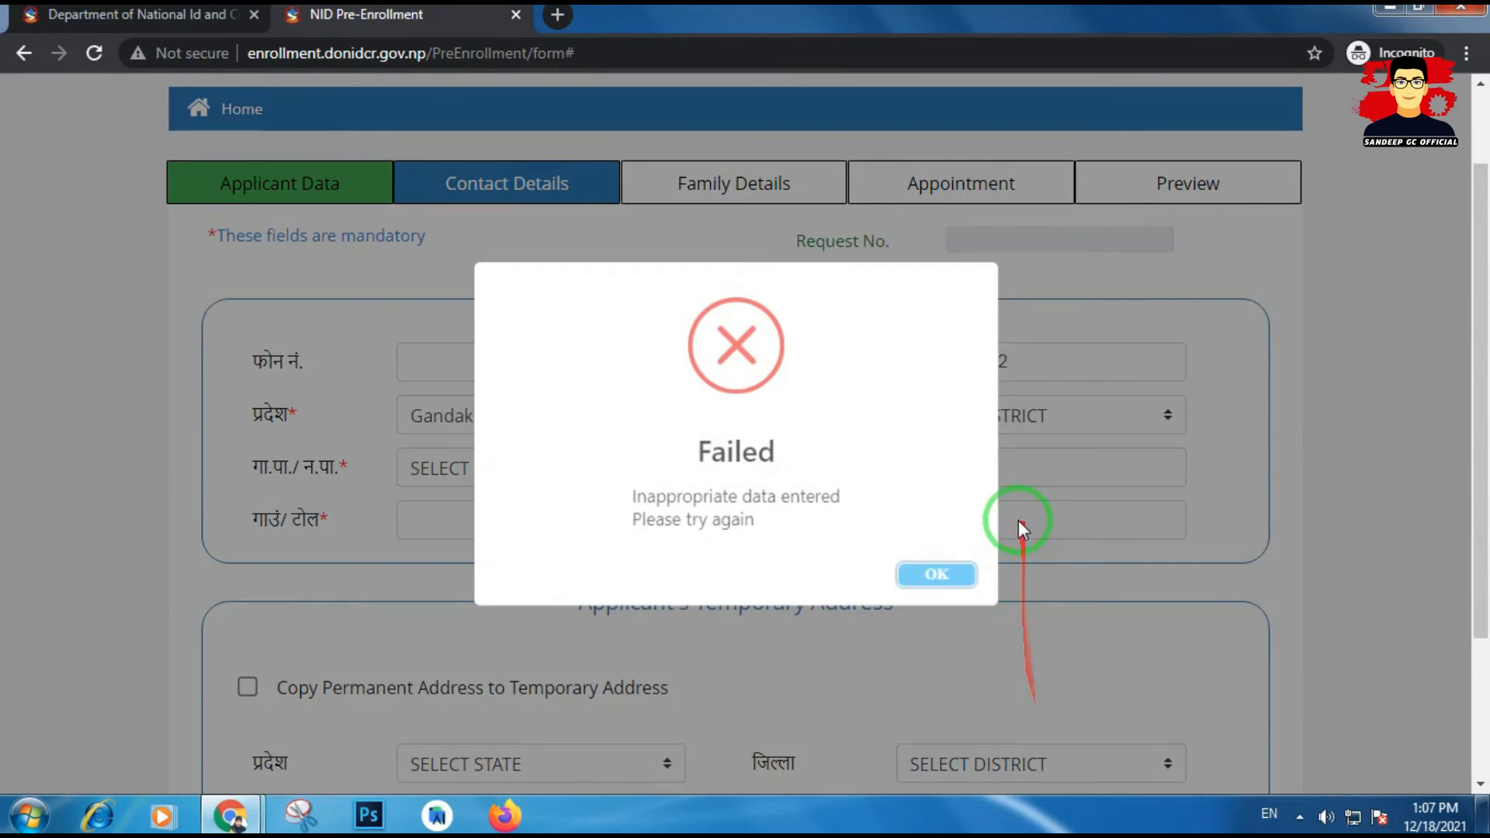
left_click(931, 575)
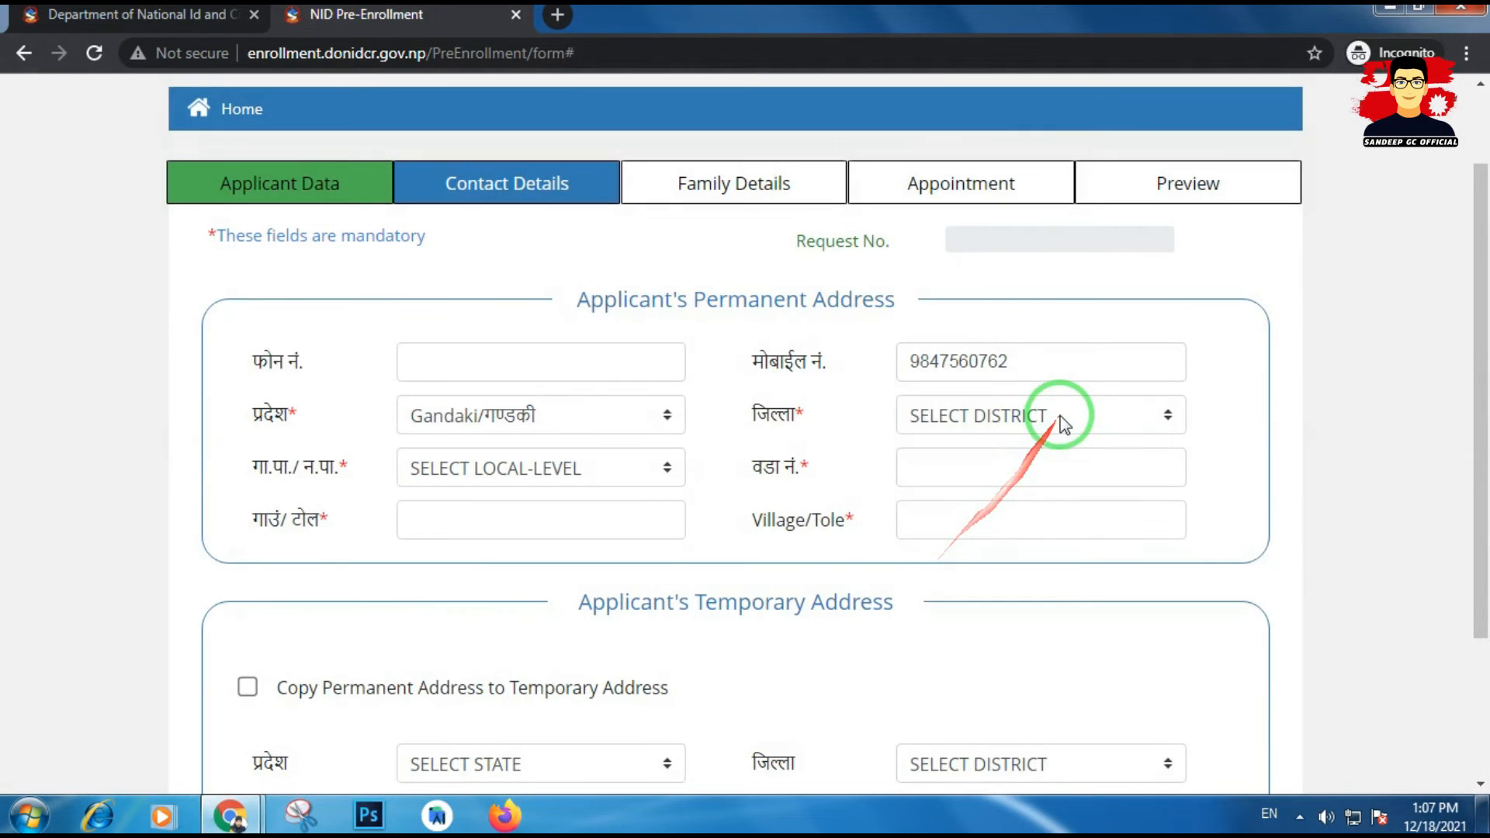
left_click(1056, 423)
left_click(1055, 804)
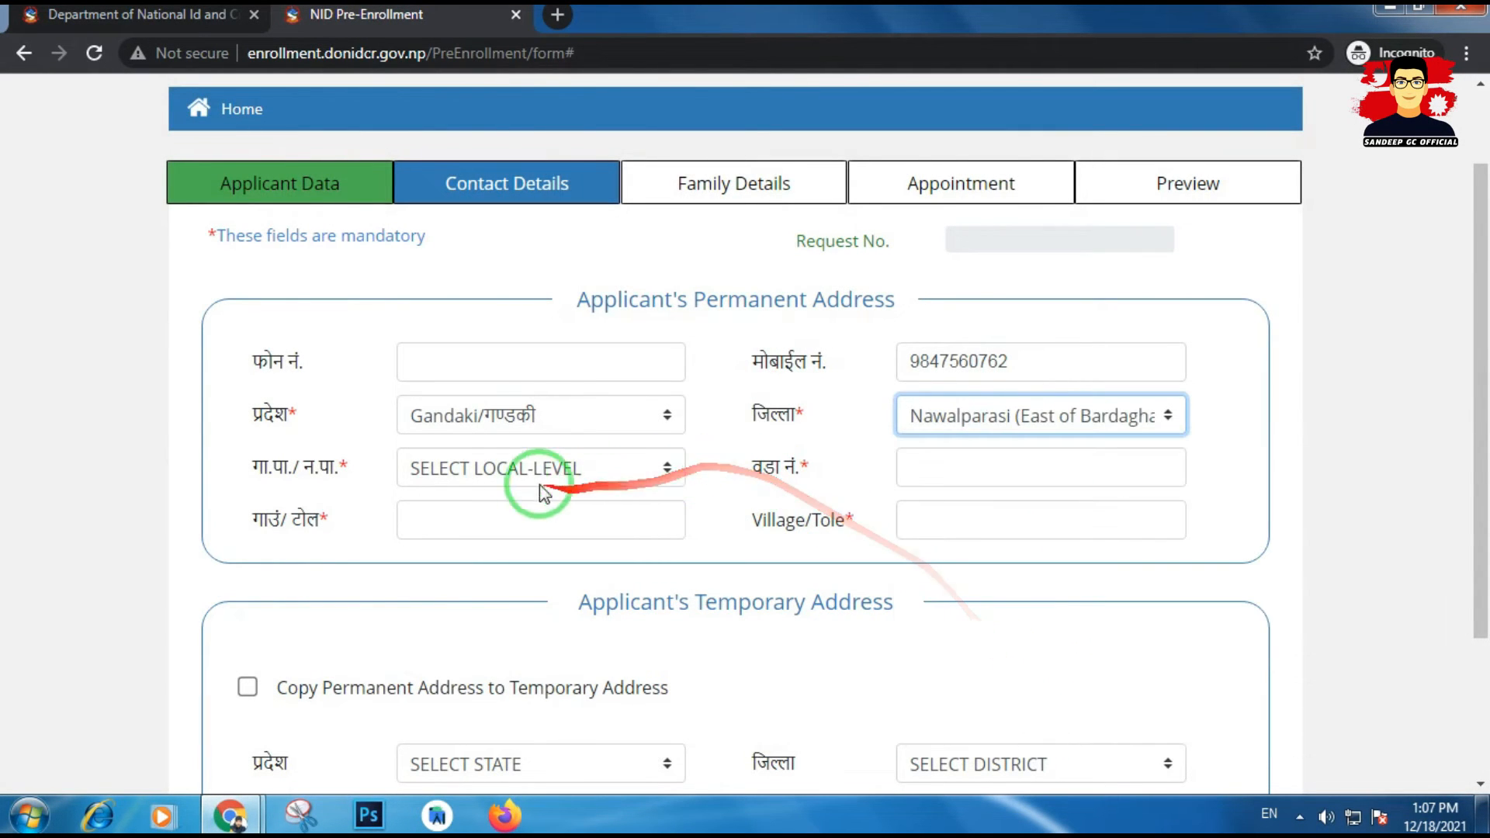
left_click(481, 474)
left_click(511, 527)
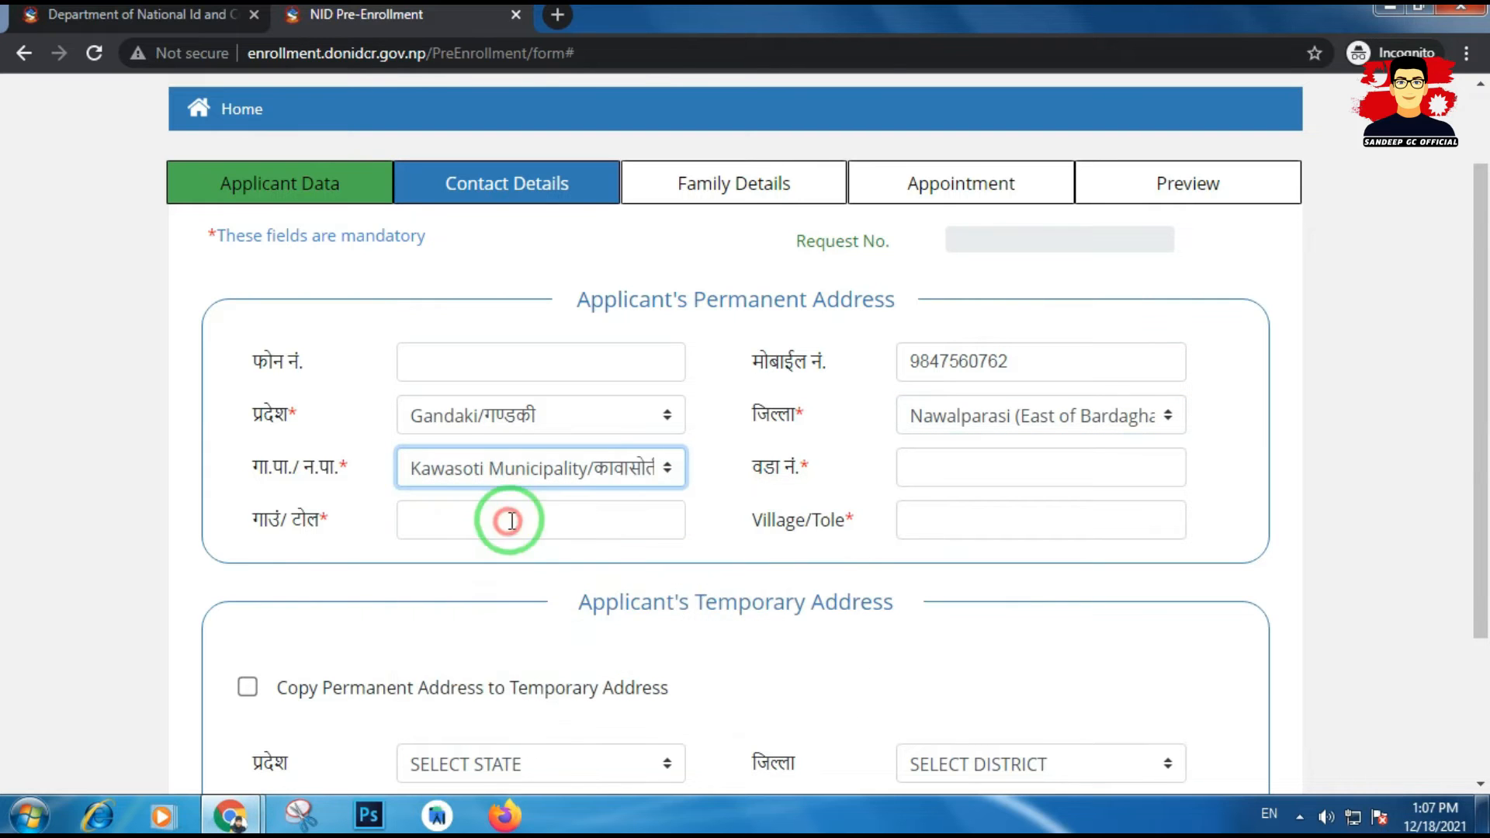
left_click(971, 474)
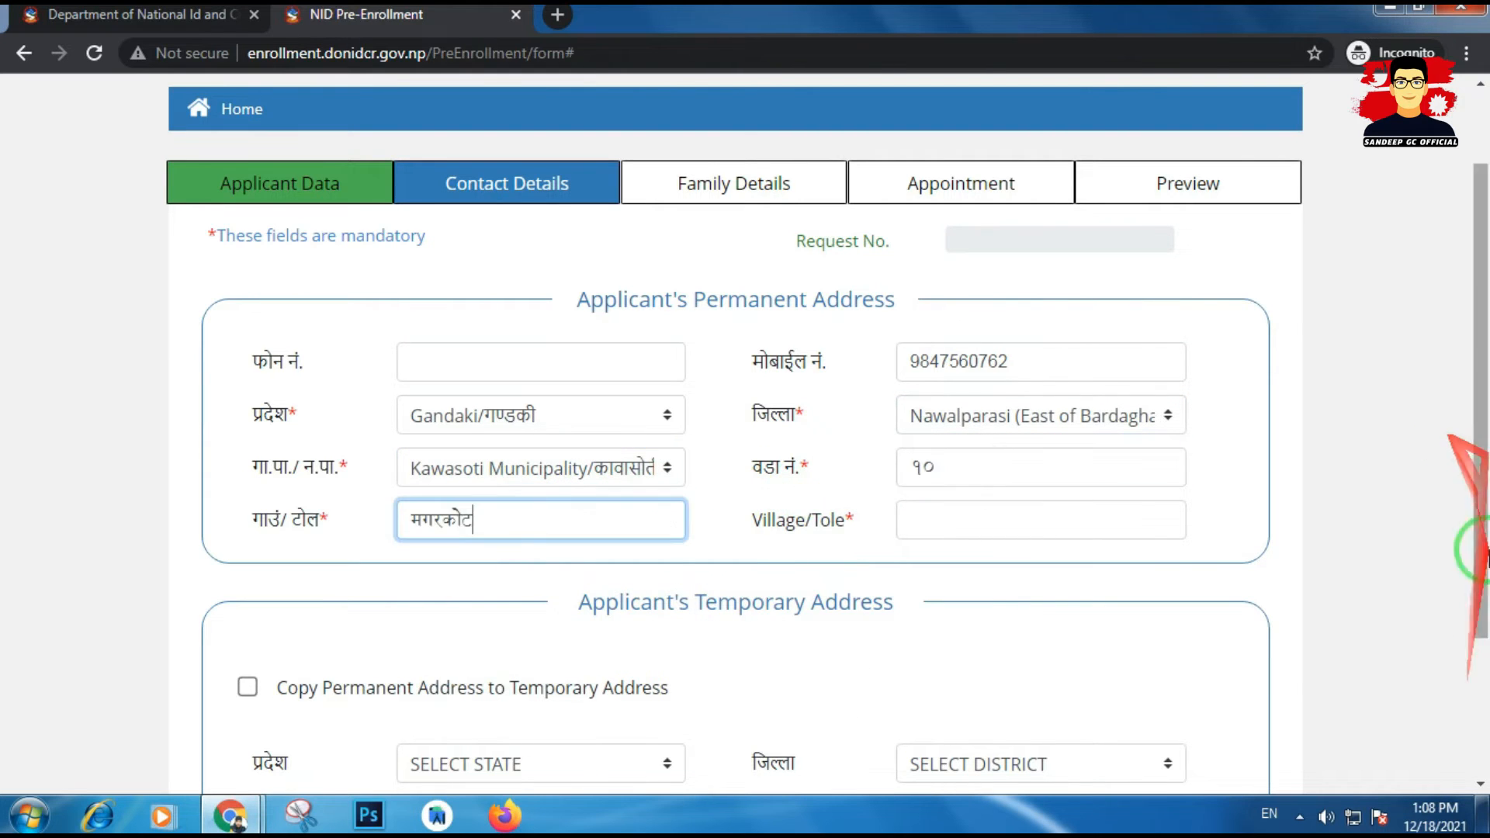
- Copy the permanent address to the temporary address, fill in Village/Tole, and continue
scroll(890, 474, "down", 3)
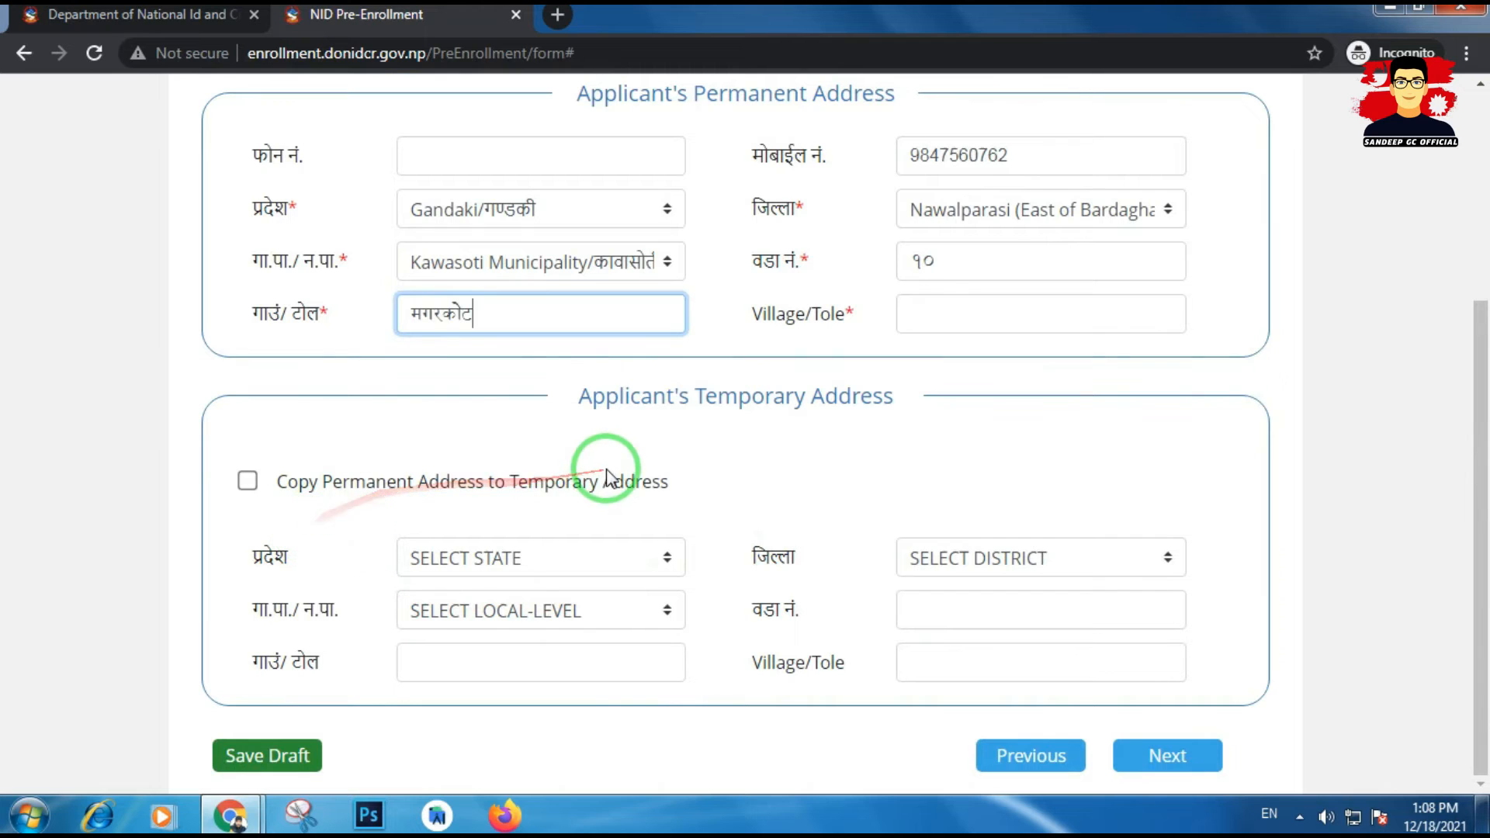
scroll(762, 401, "up", 4)
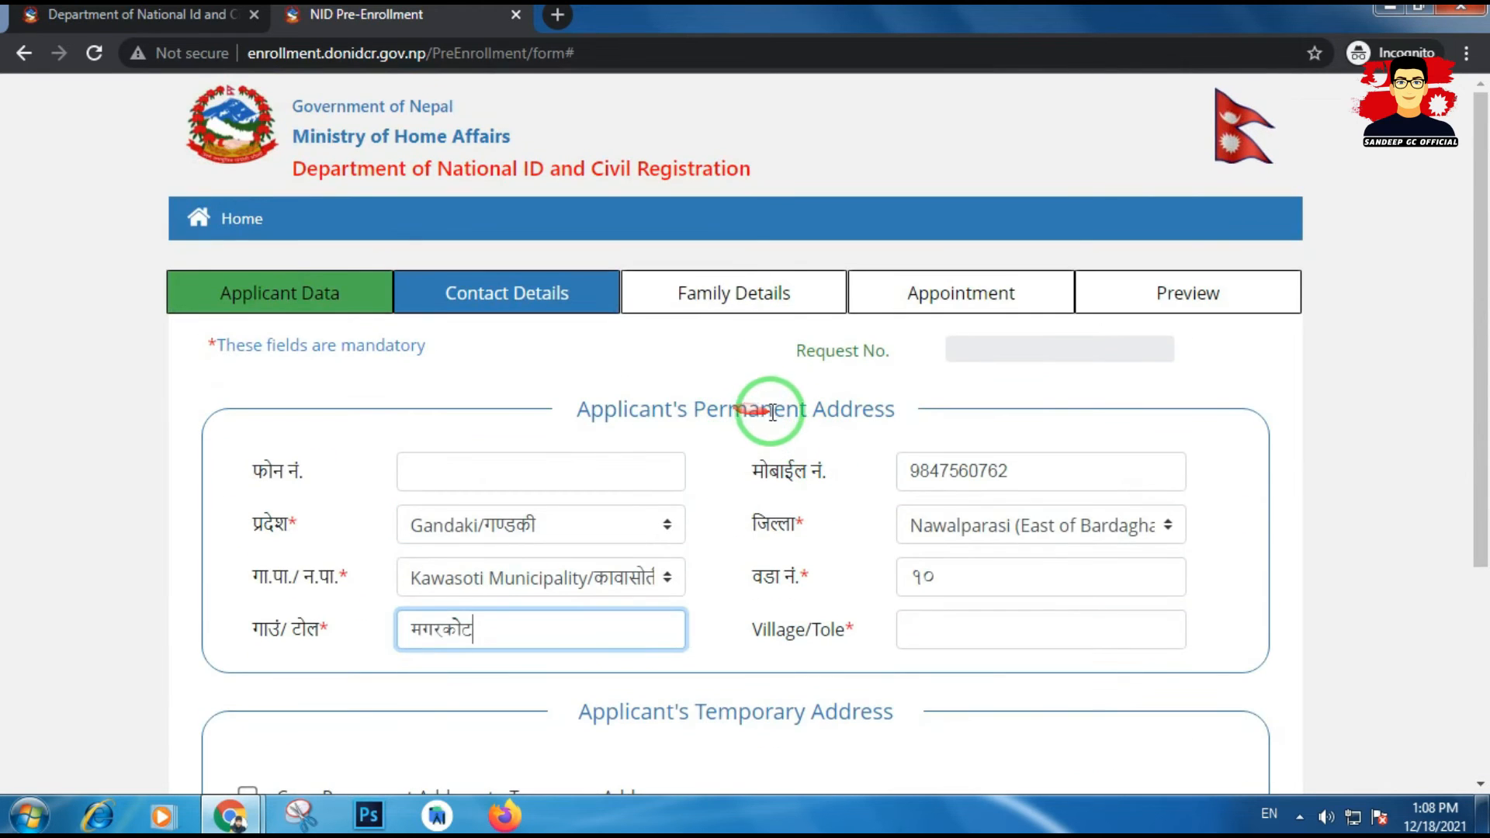
scroll(765, 405, "down", 3)
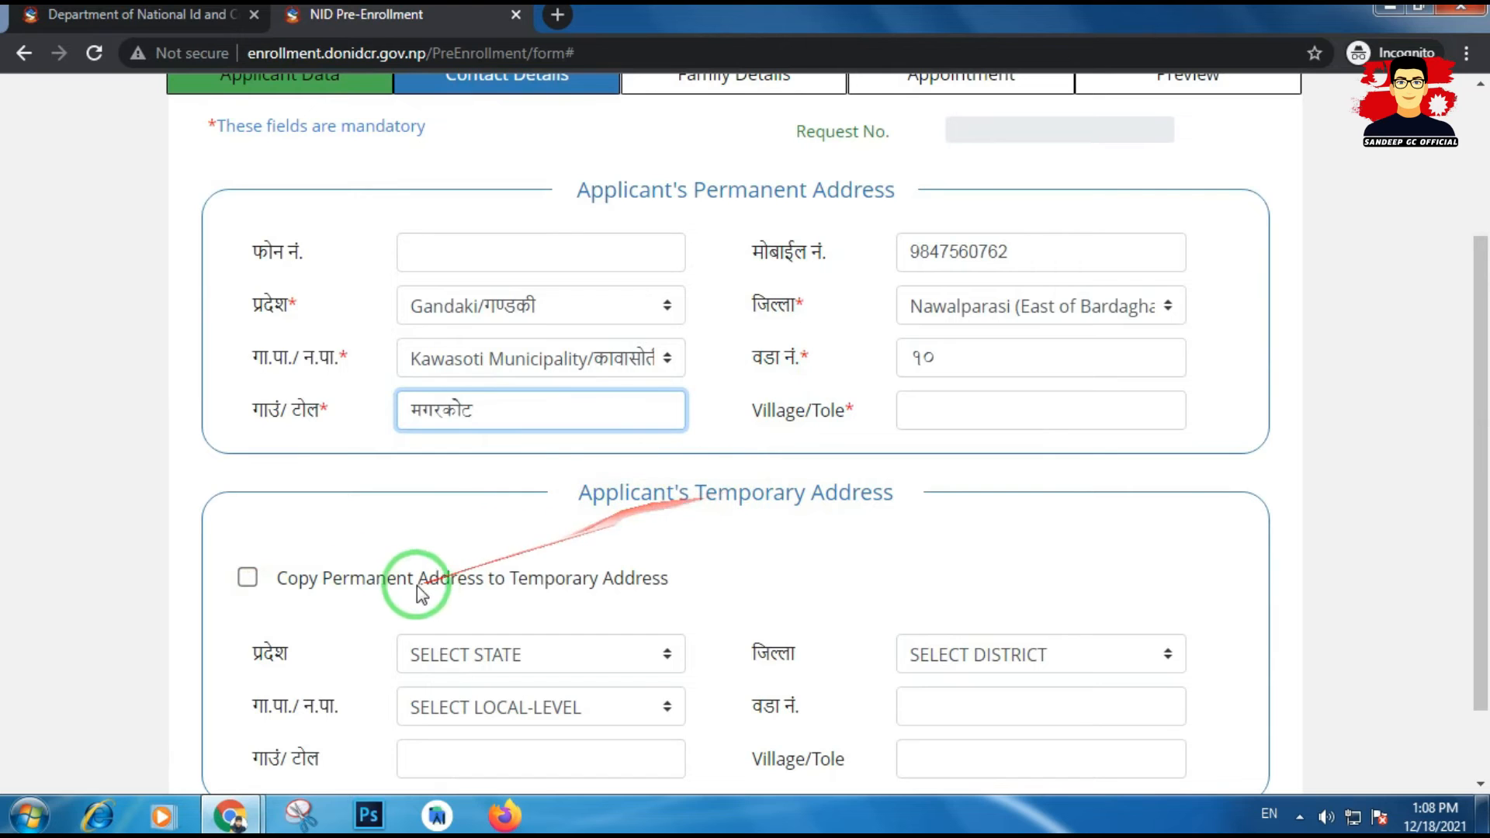
scroll(731, 499, "up", 3)
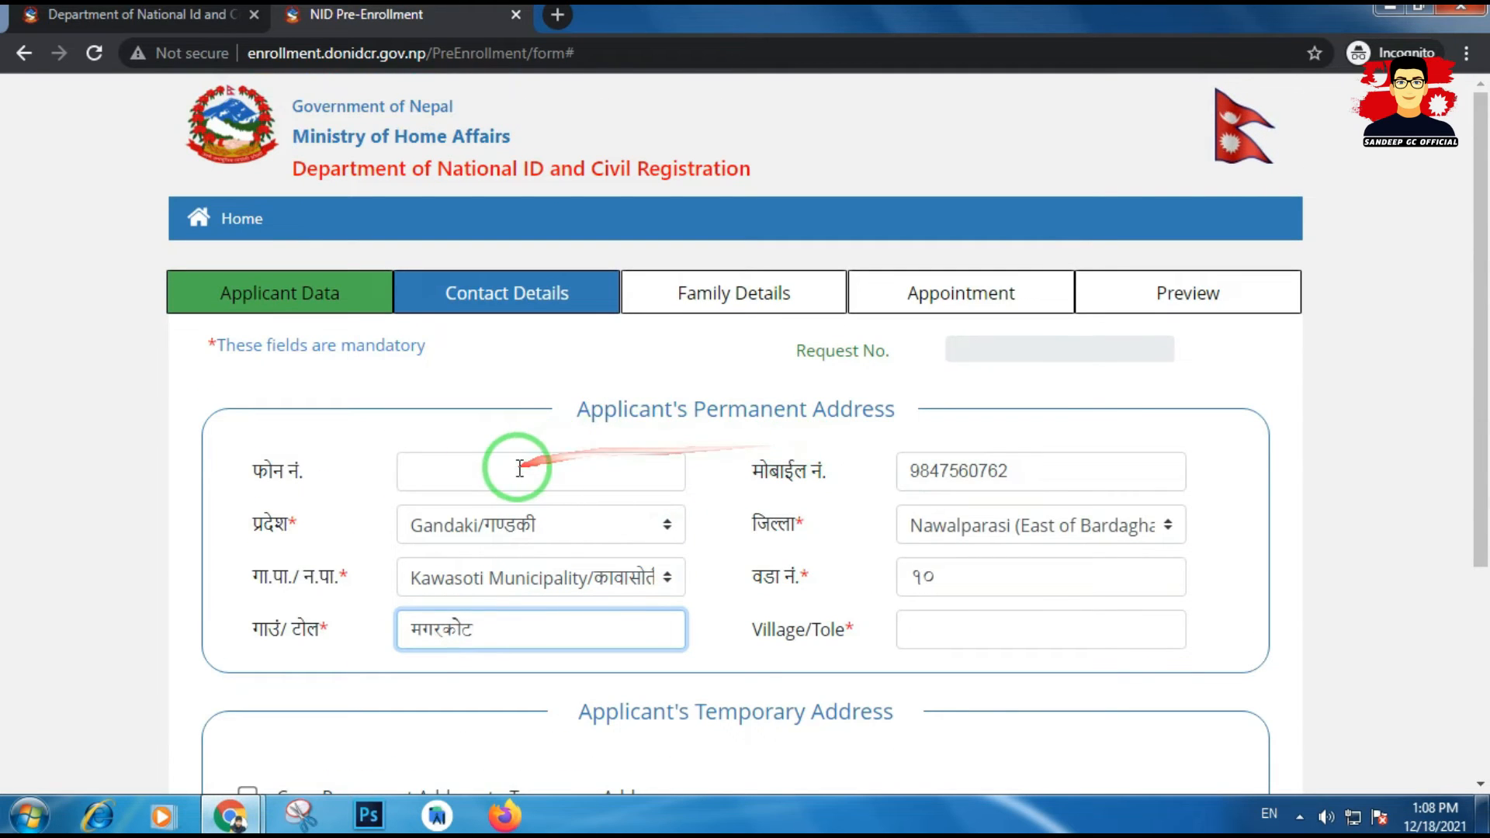
left_click(1240, 440)
scroll(1242, 450, "down", 3)
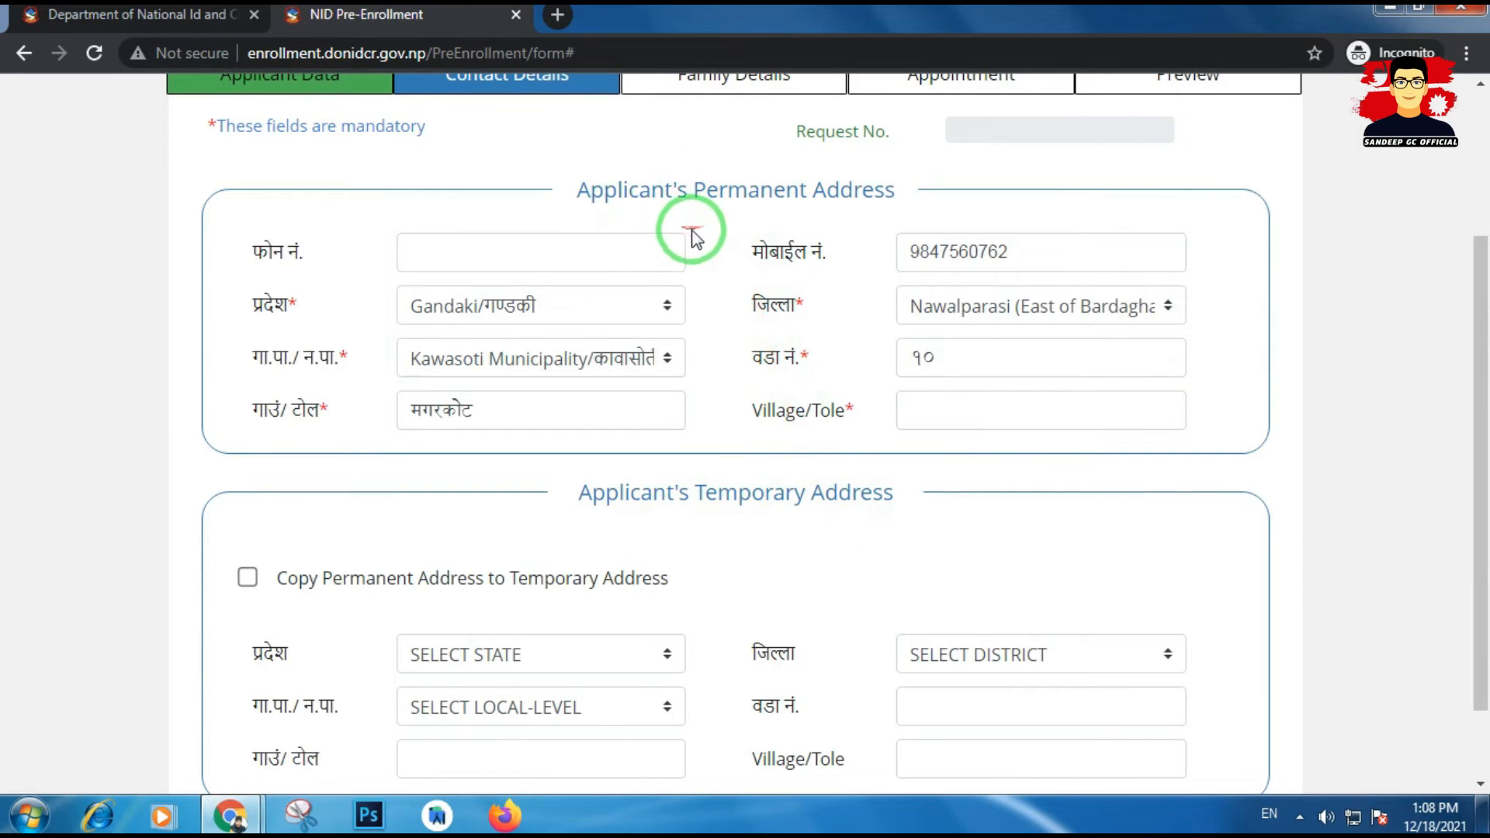
scroll(691, 236, "down", 2)
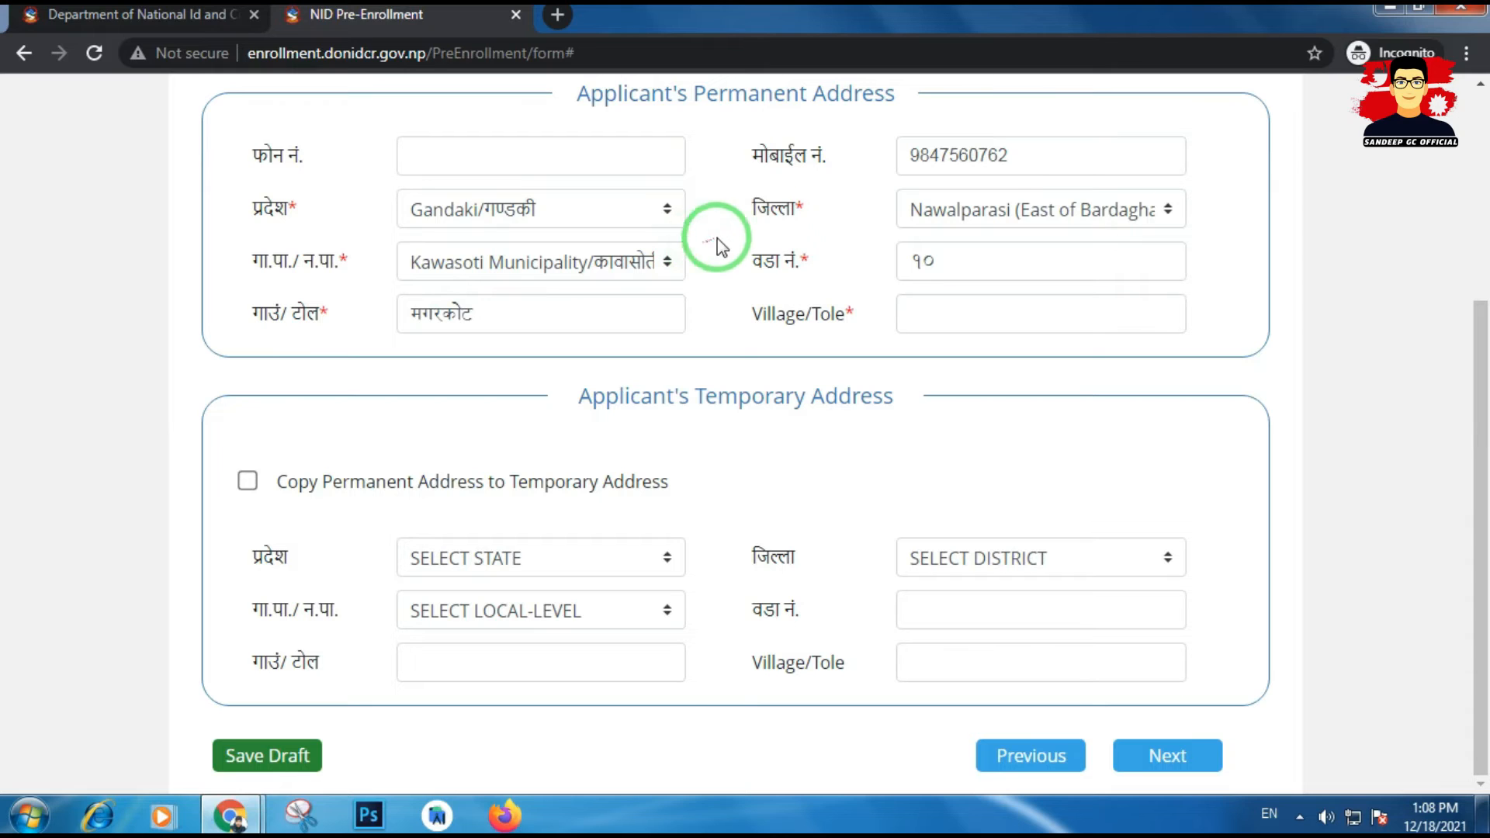
left_click(247, 482)
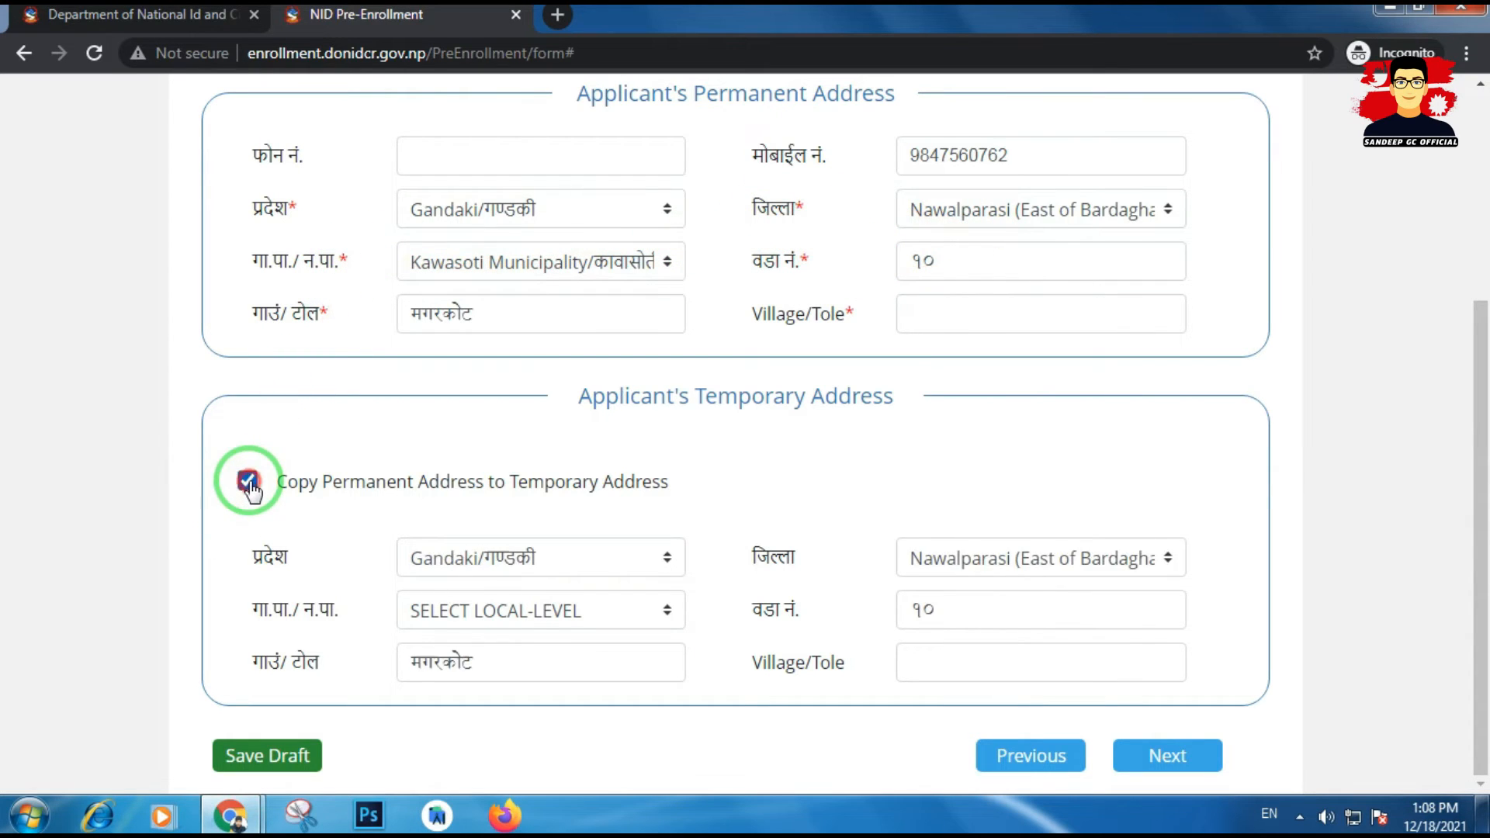
left_click(1208, 764)
left_click(1002, 319)
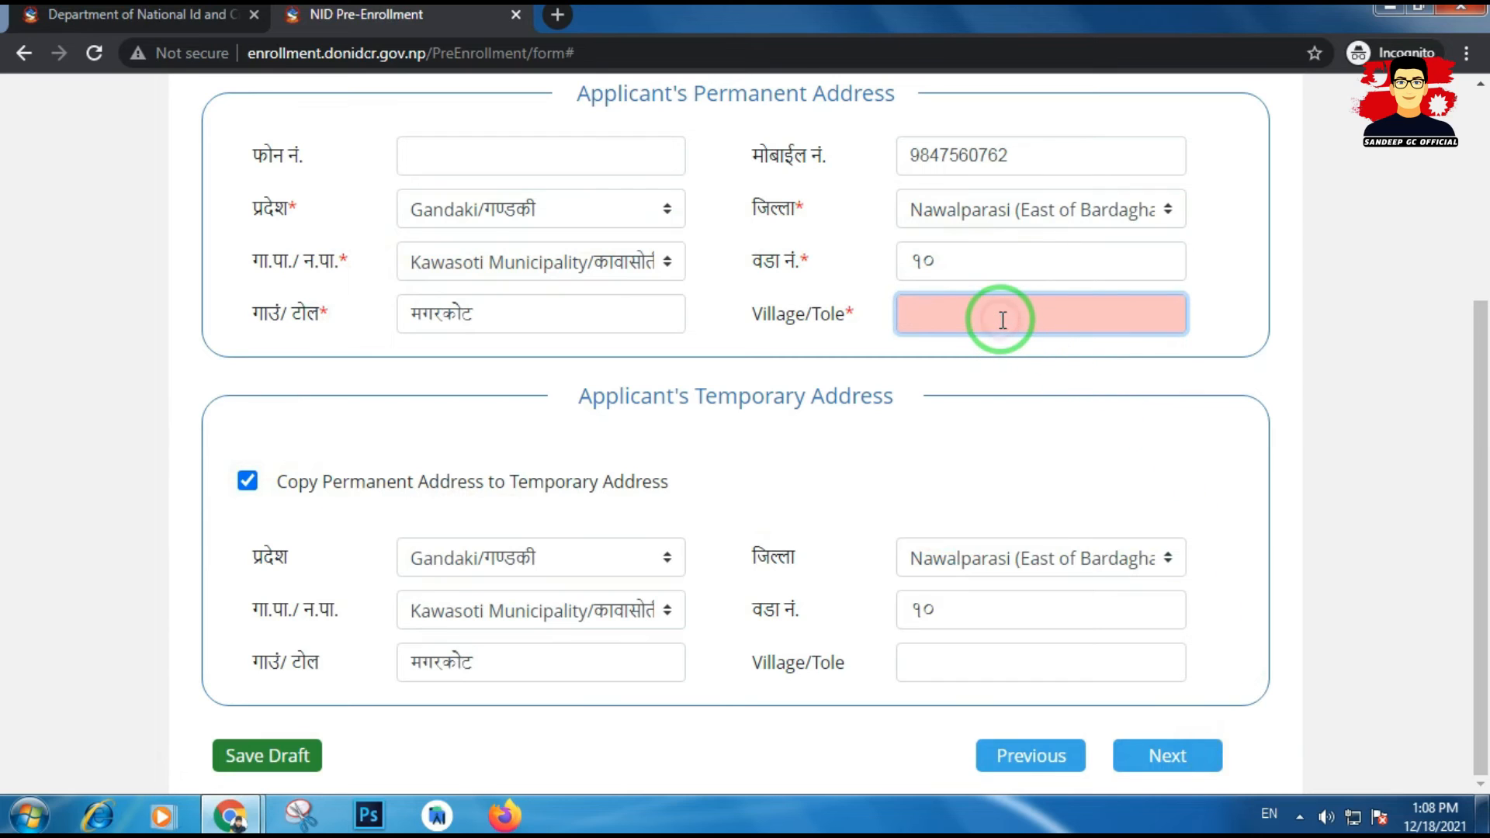
type("MAGARKOT")
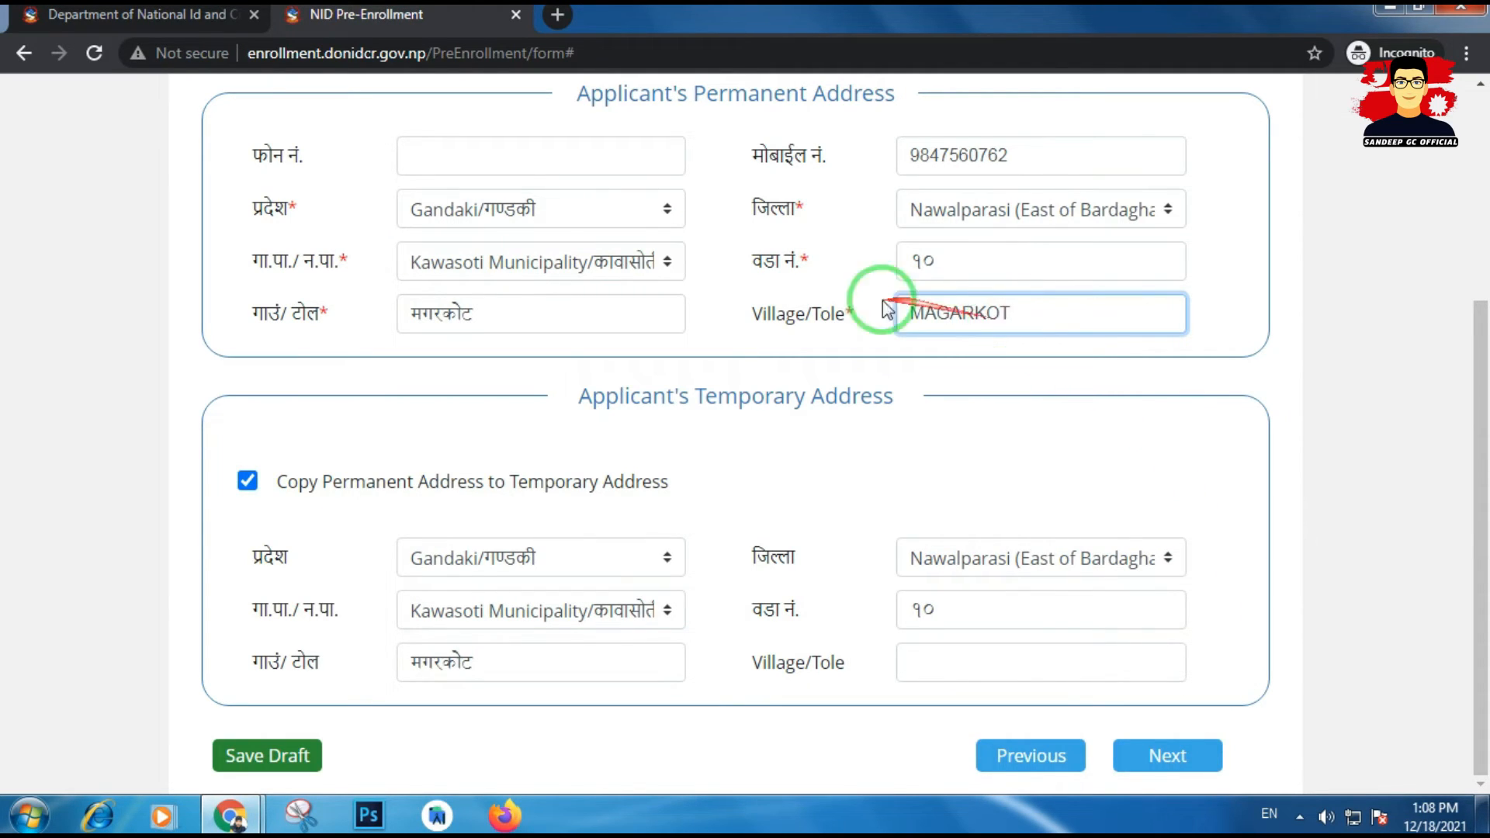
left_click(1164, 753)
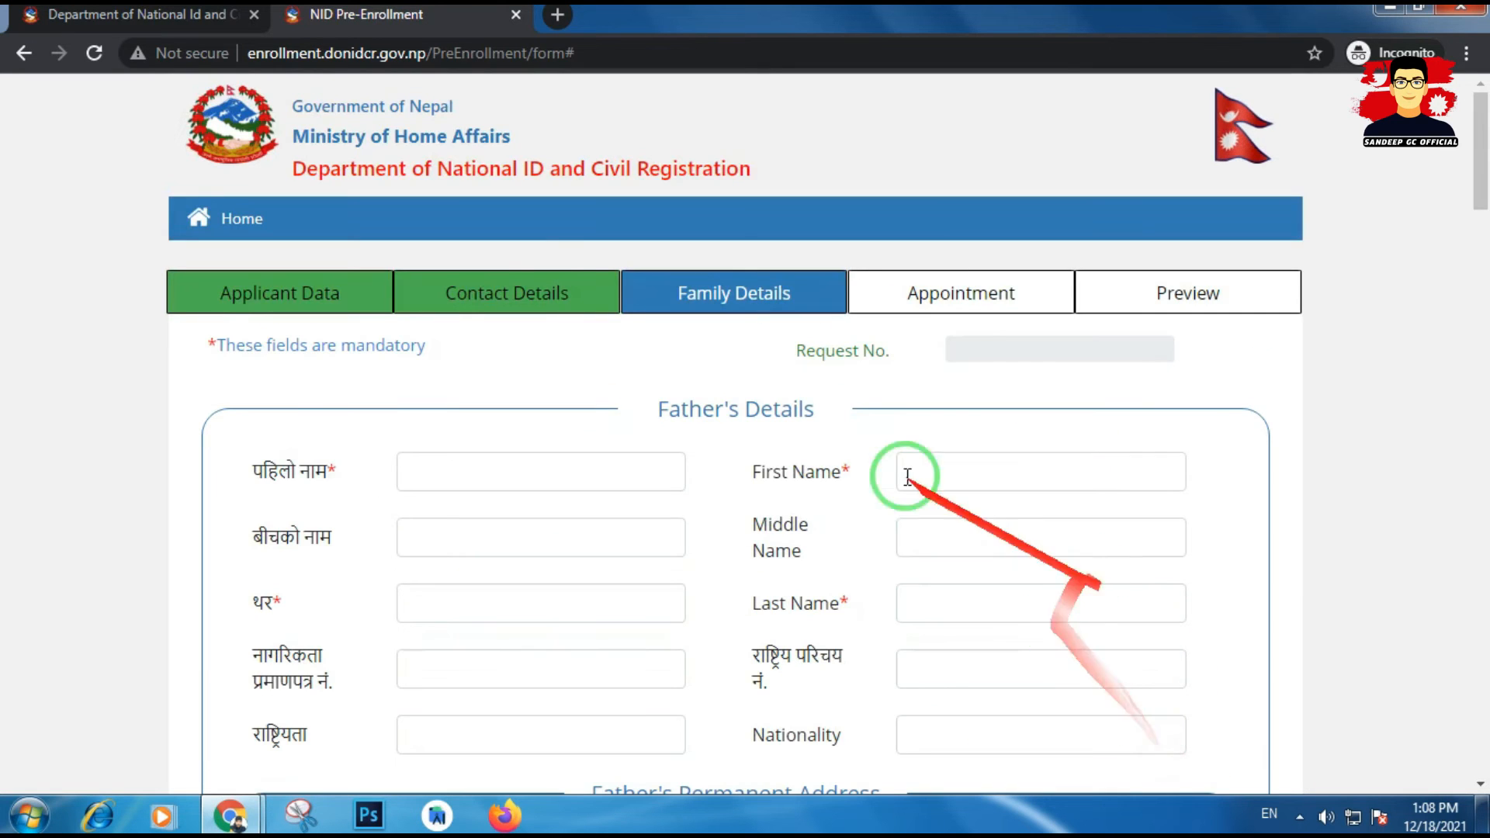
- Enter the father's Nepali first name and copy the applicant's address as his permanent address
scroll(932, 388, "down", 2)
left_click(480, 370)
type("बिष्णु")
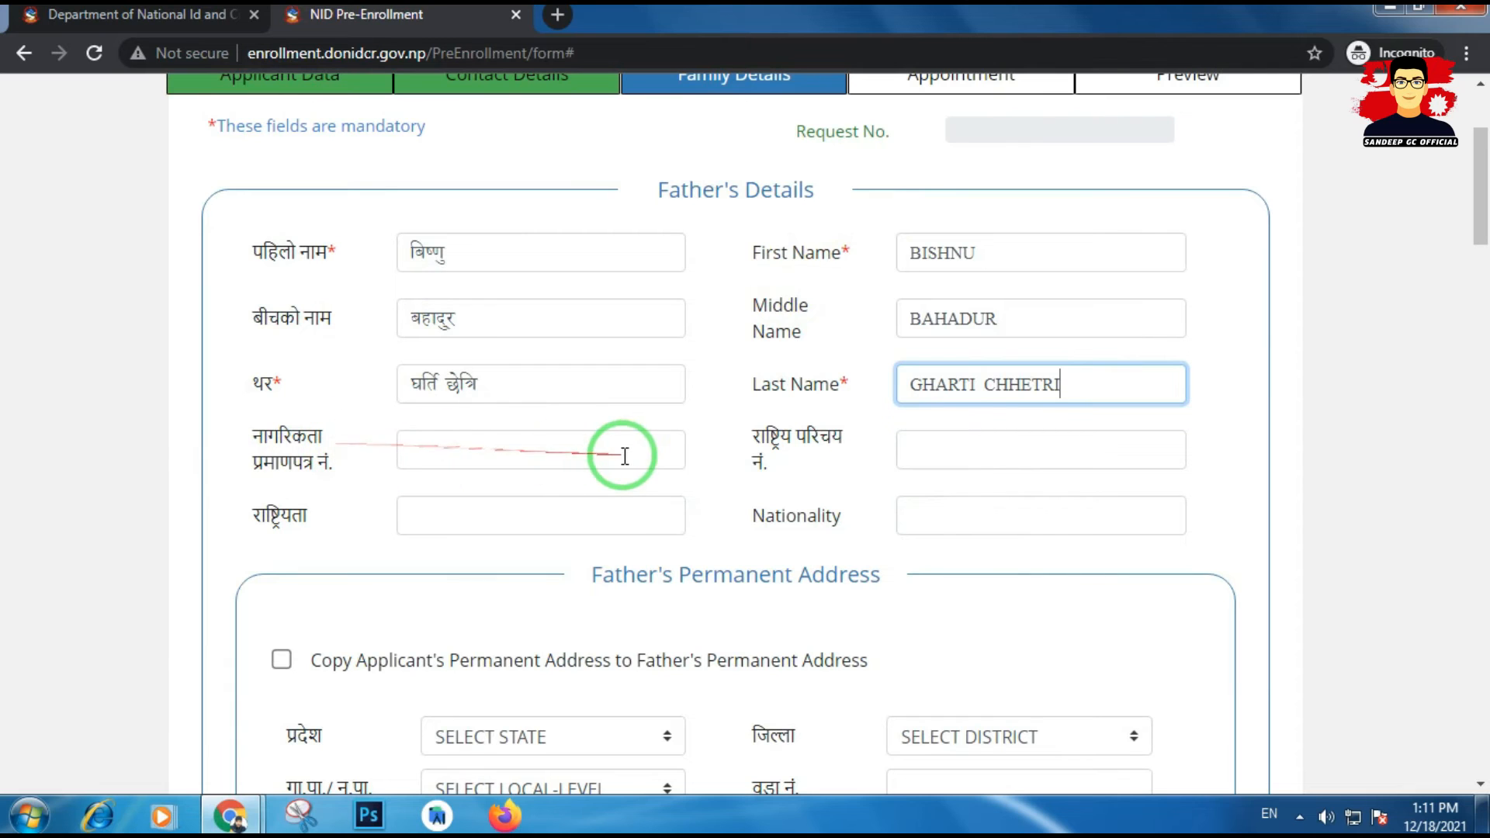
scroll(624, 456, "down", 3)
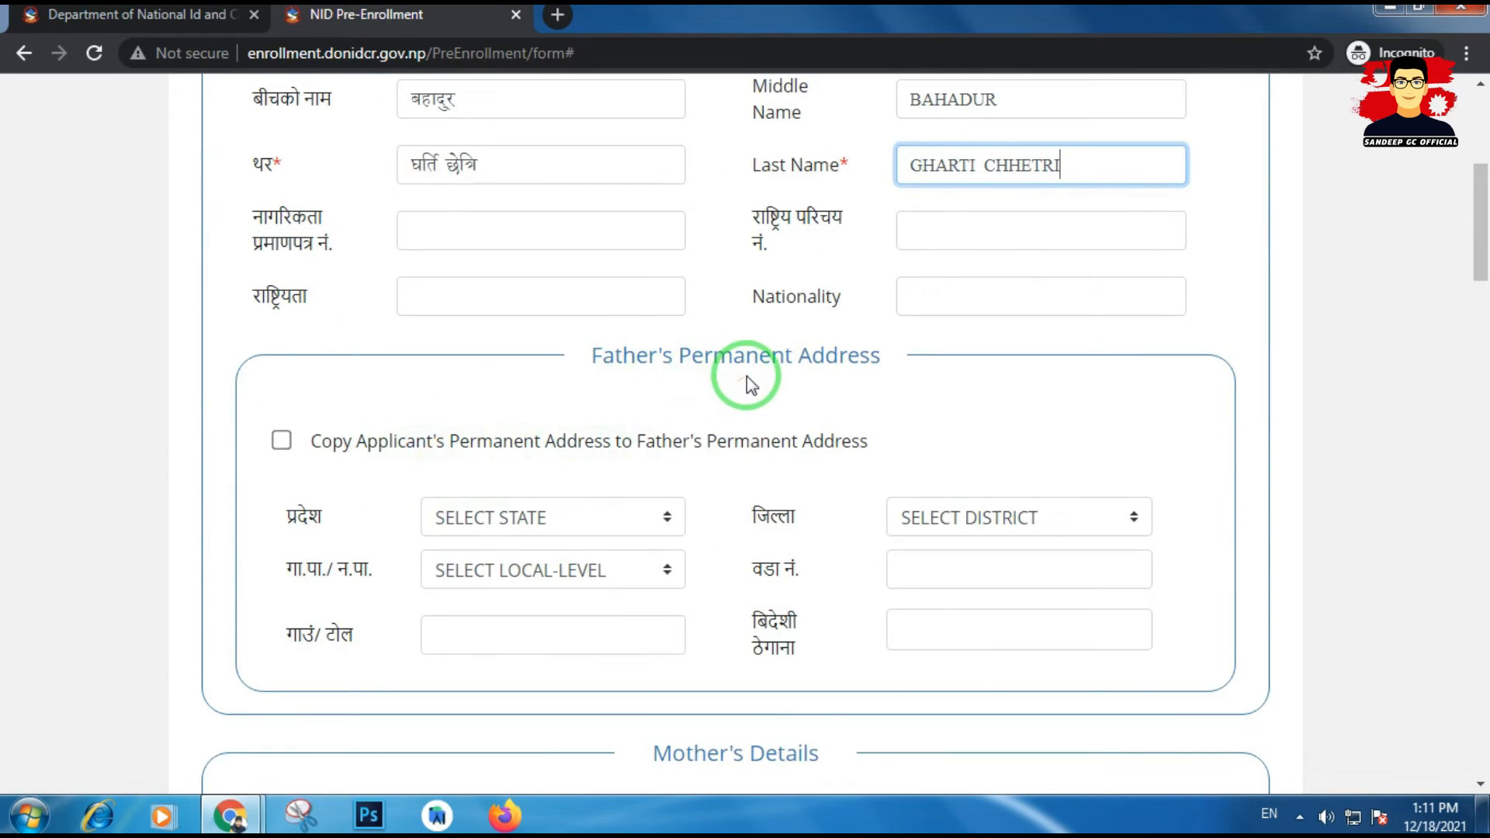
scroll(703, 382, "up", 3)
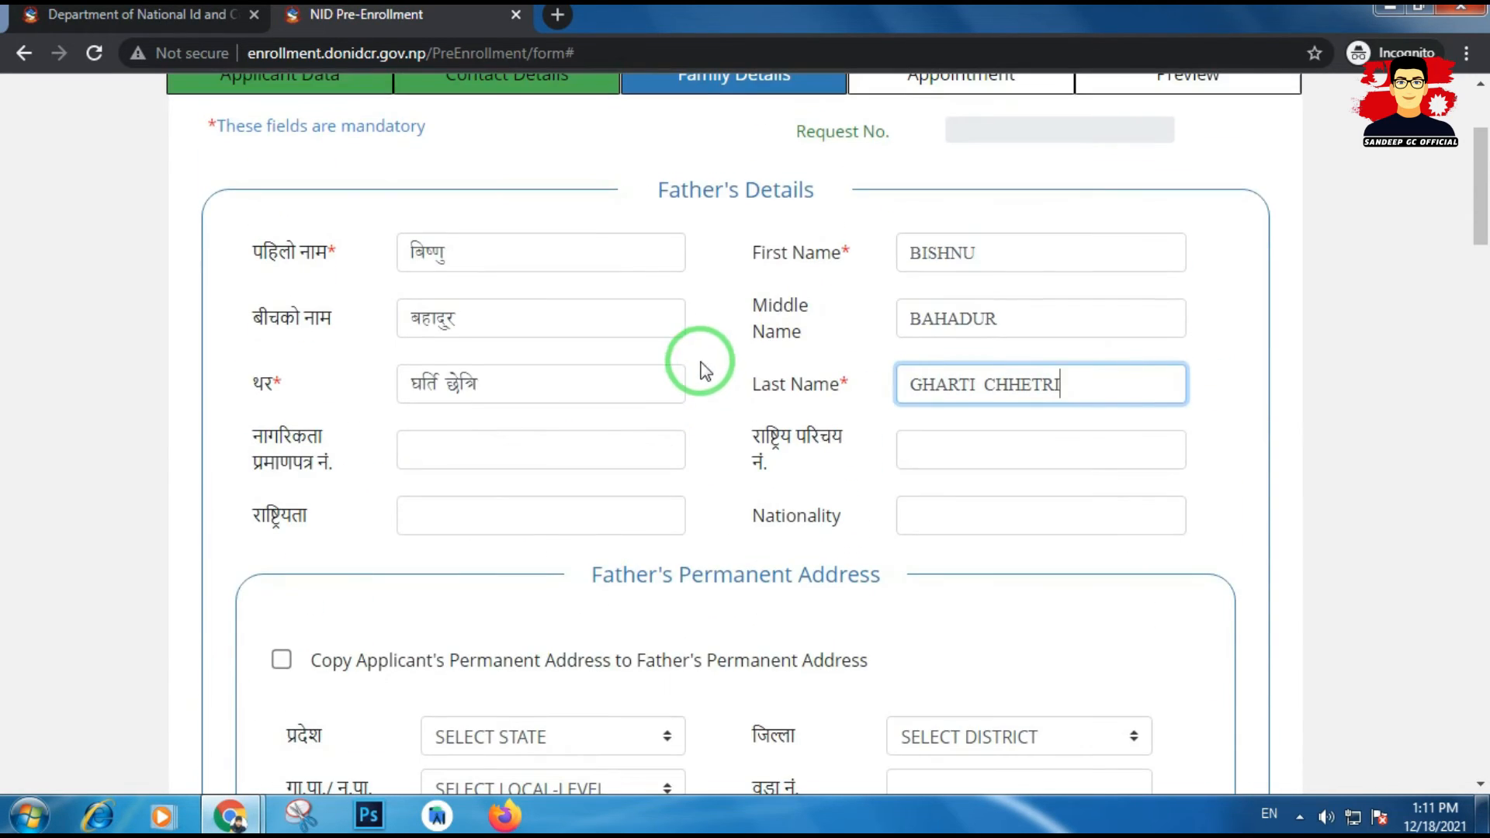
scroll(699, 361, "down", 3)
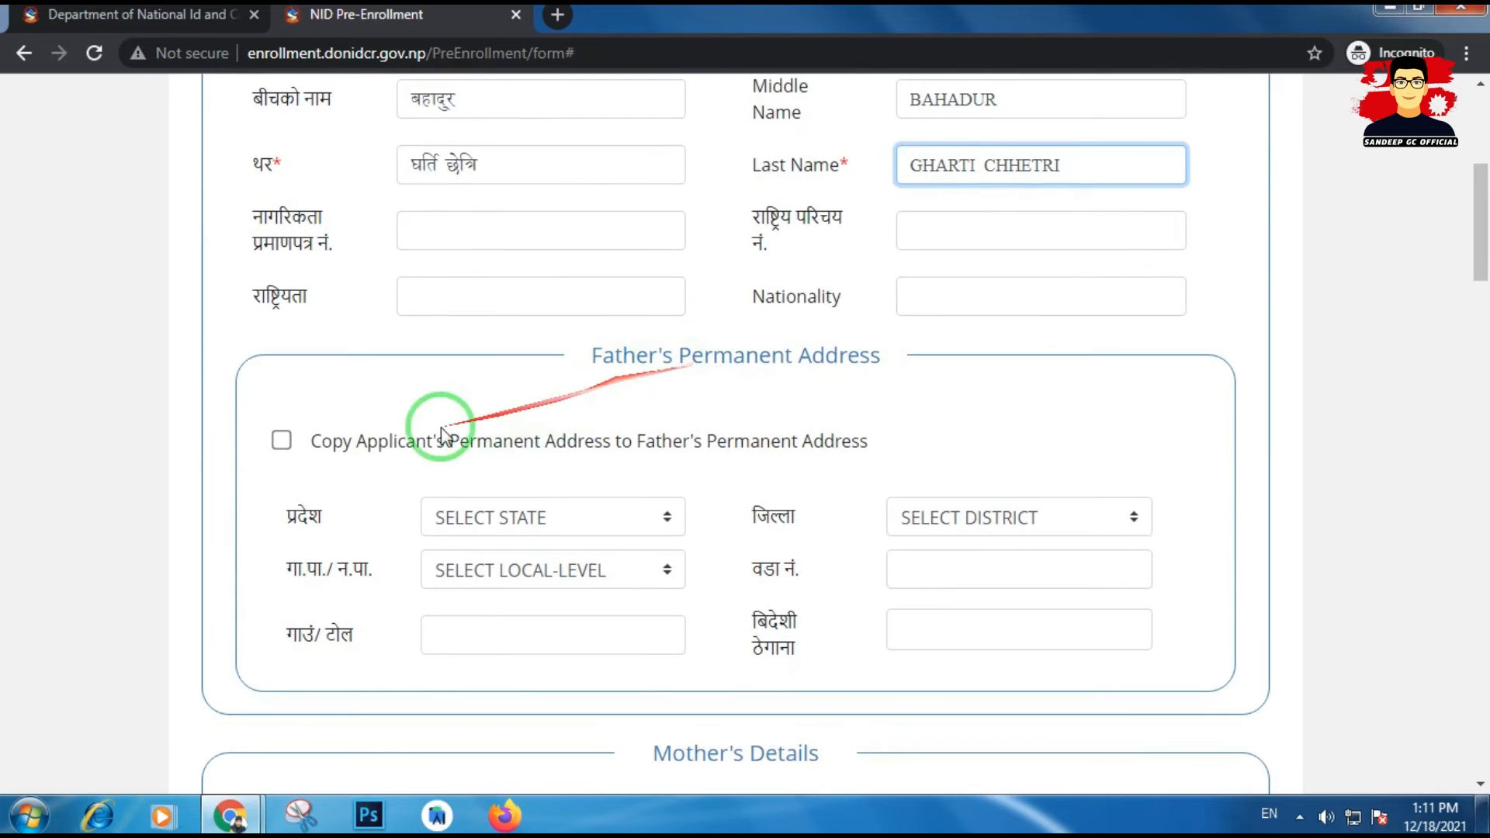
left_click(282, 441)
- Copy the applicant's permanent address to the mother's permanent address and review the remaining sections
scroll(876, 512, "down", 6)
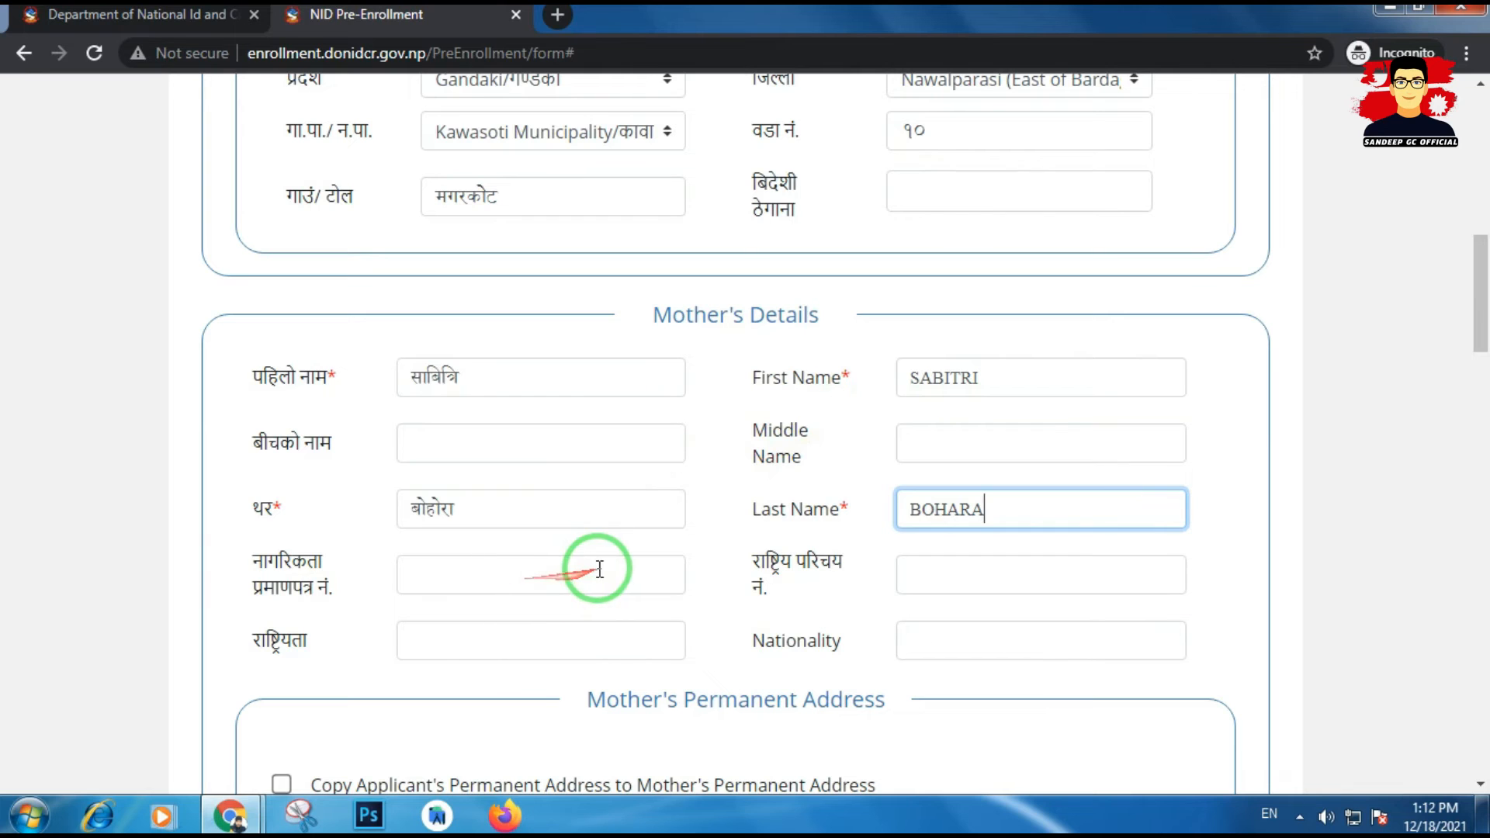
scroll(550, 571, "down", 3)
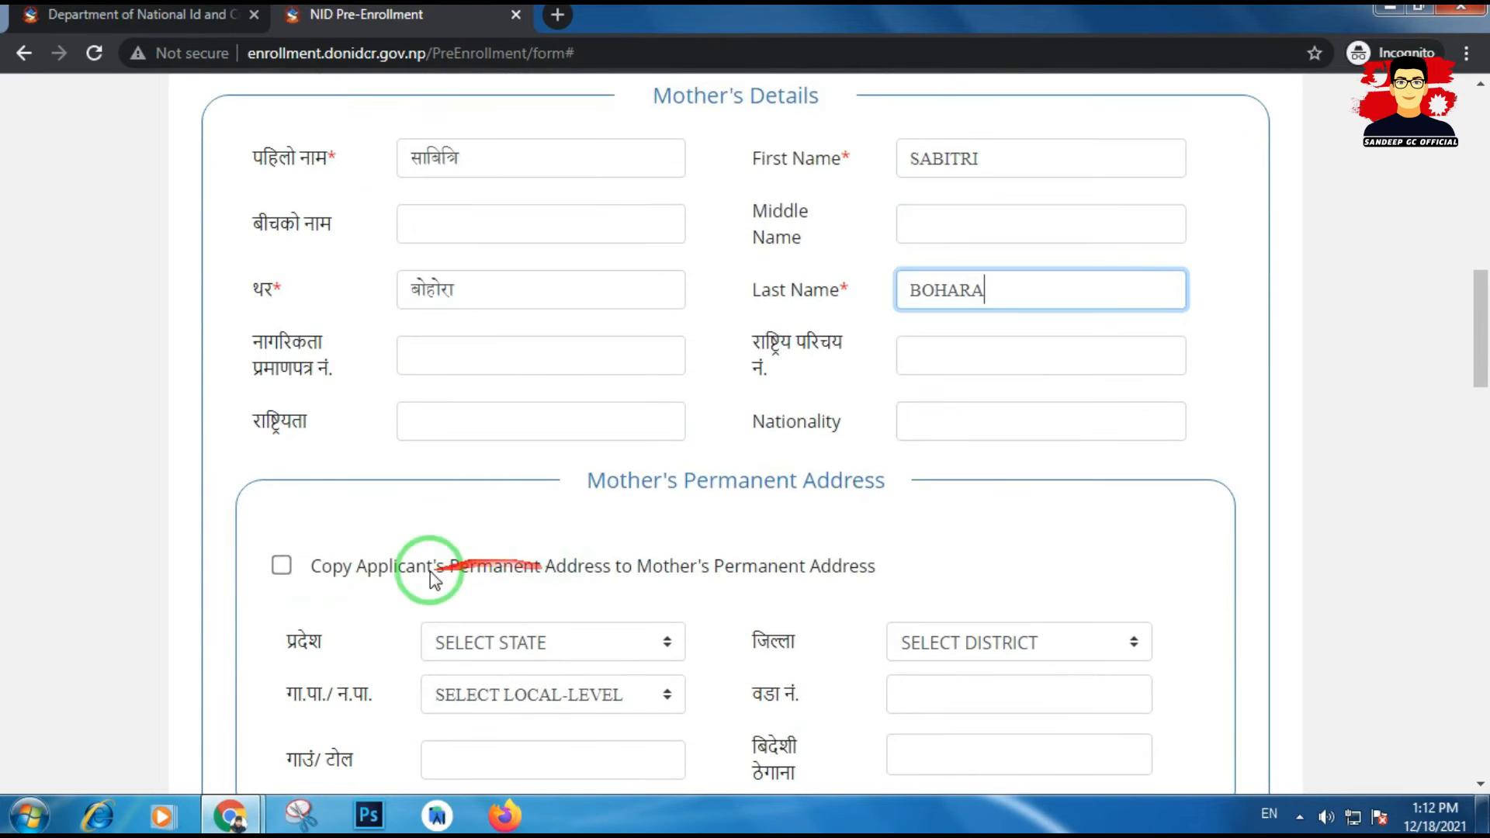
left_click(283, 569)
scroll(907, 607, "down", 7)
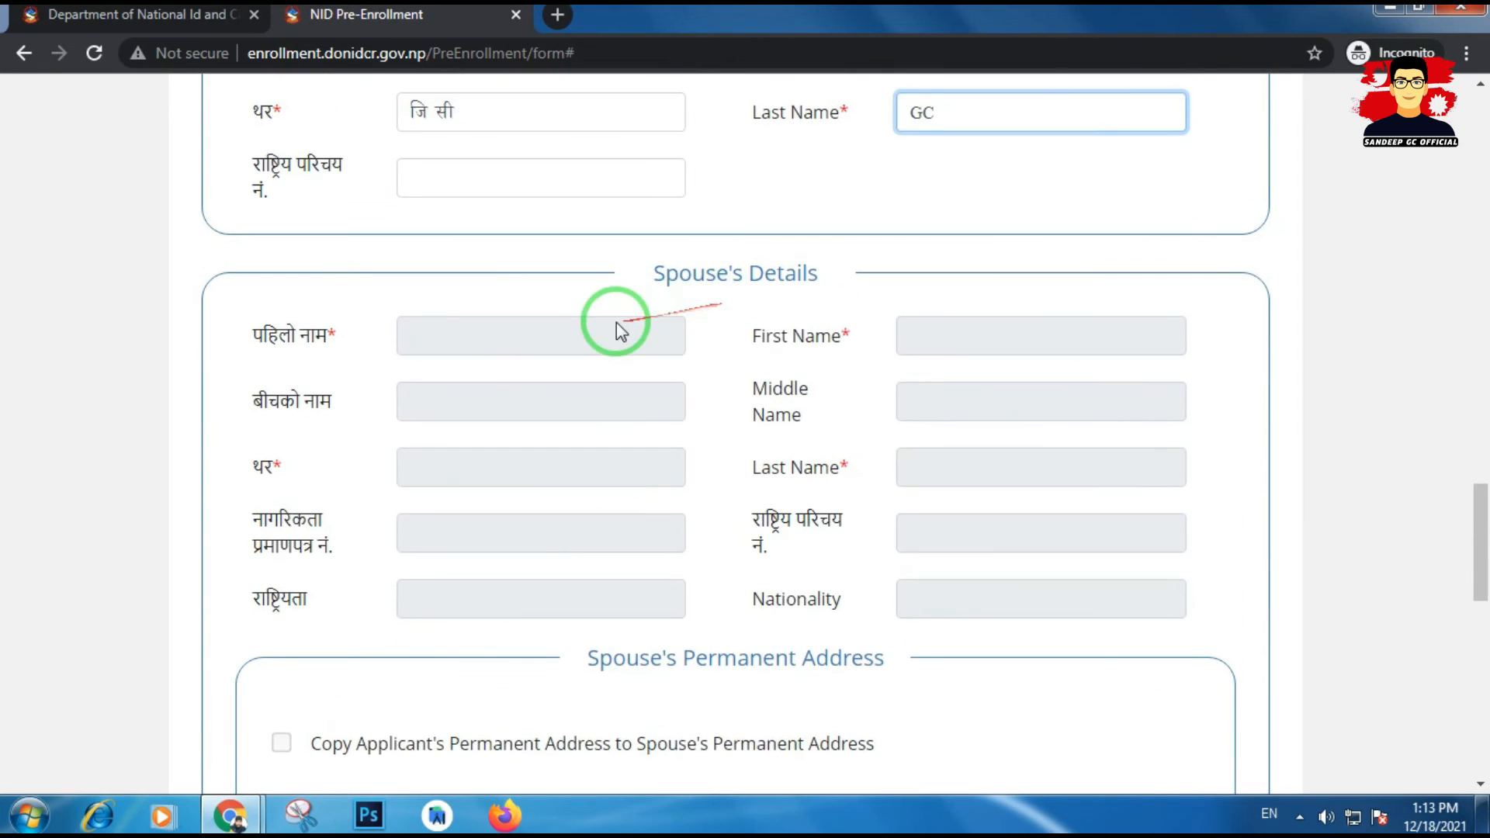
scroll(616, 323, "down", 2)
left_click(573, 242)
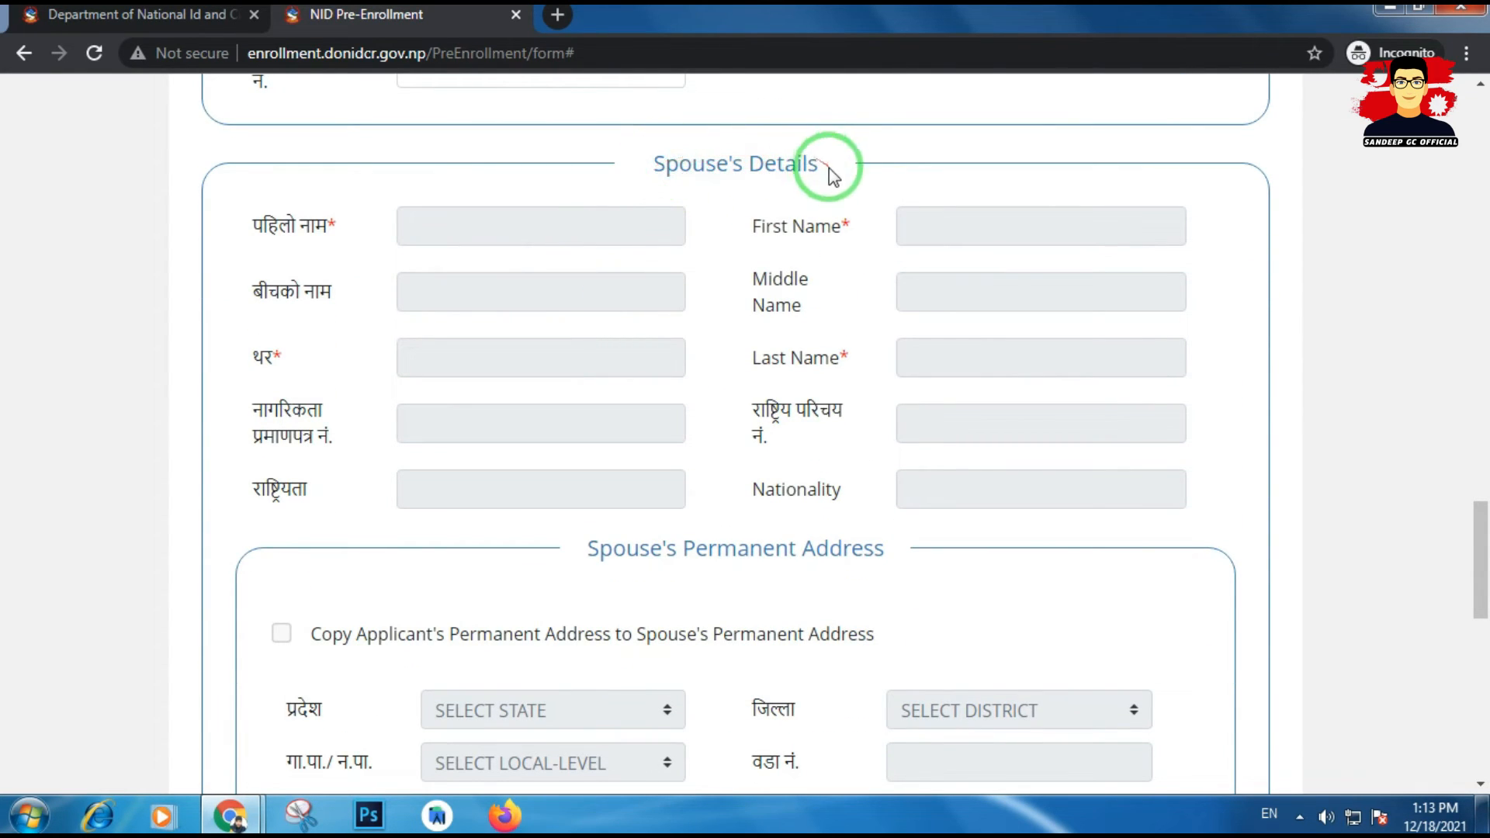
scroll(829, 167, "down", 2)
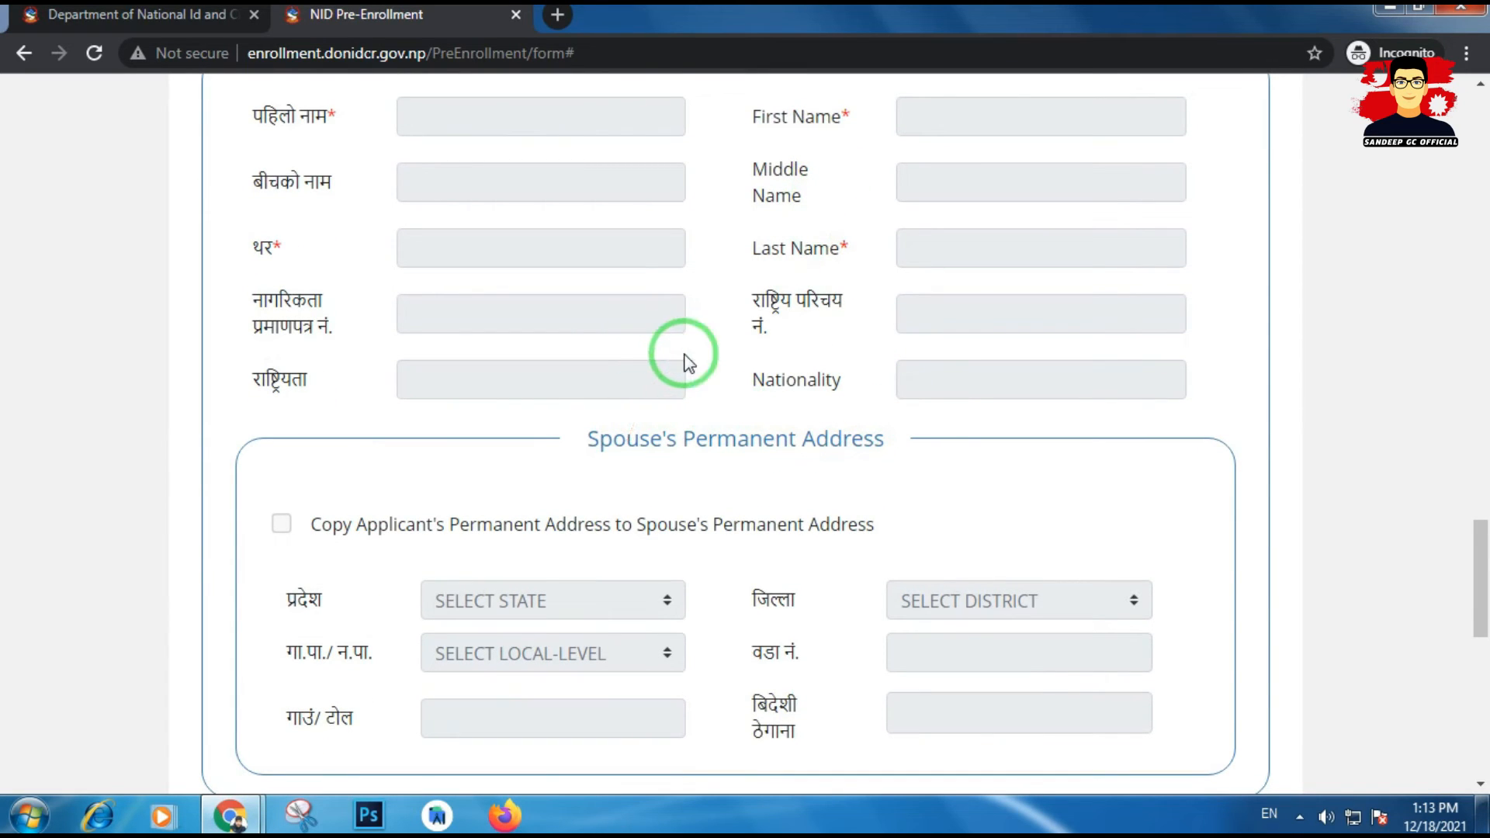
scroll(724, 324, "down", 4)
scroll(760, 326, "down", 8)
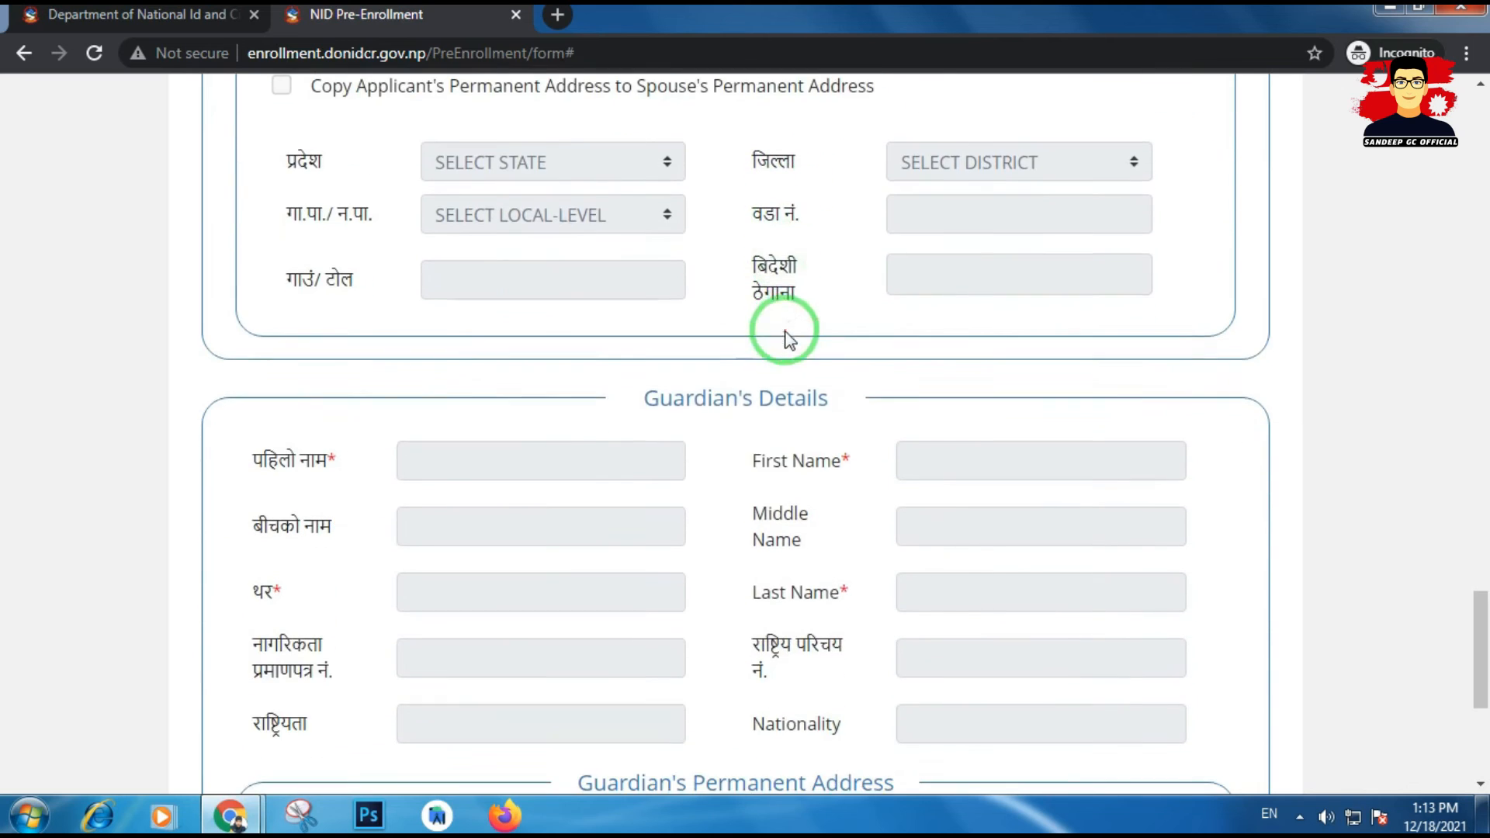
scroll(763, 301, "down", 3)
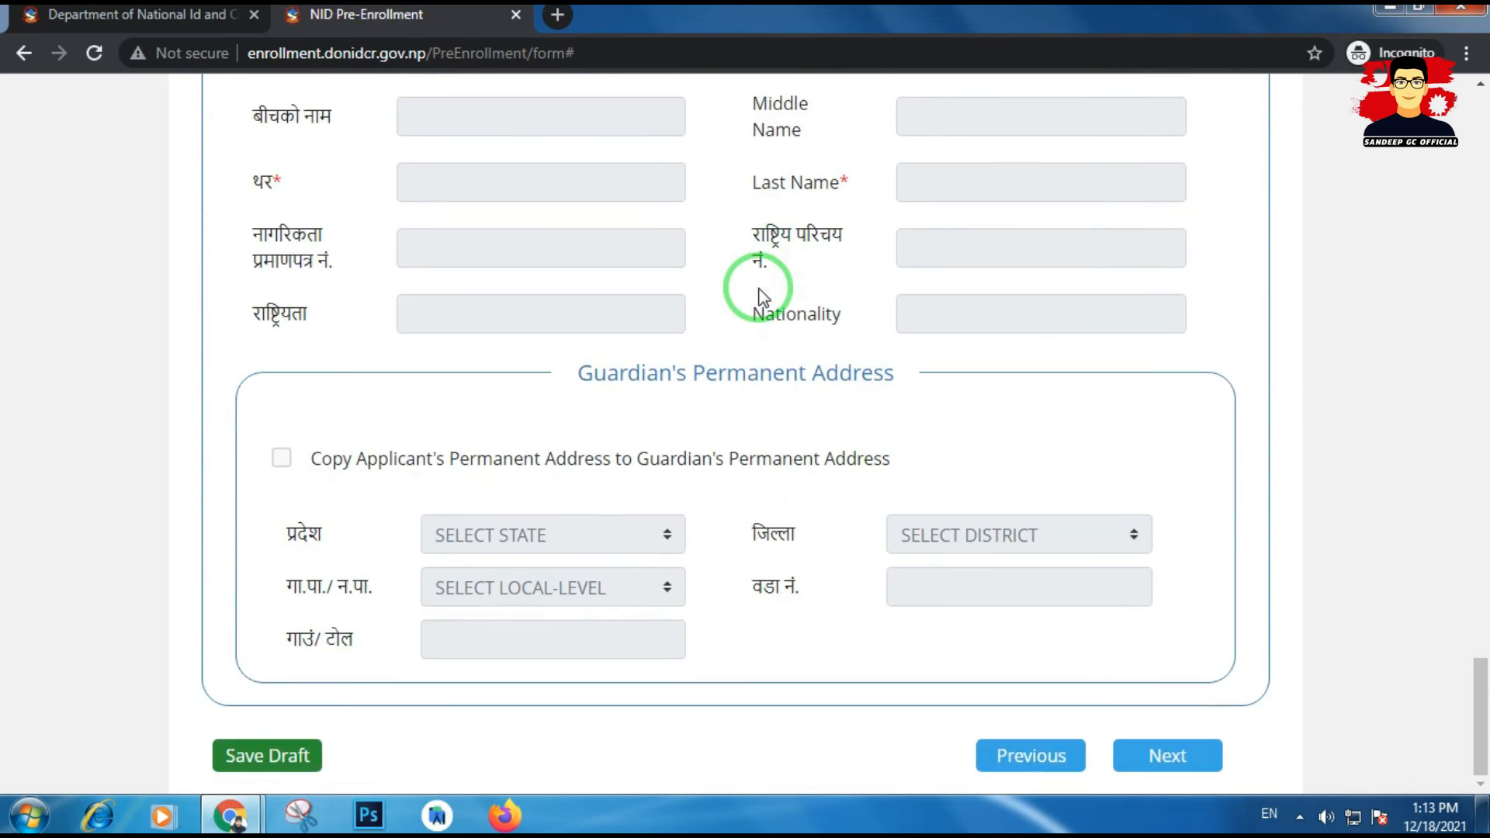
left_click(280, 458)
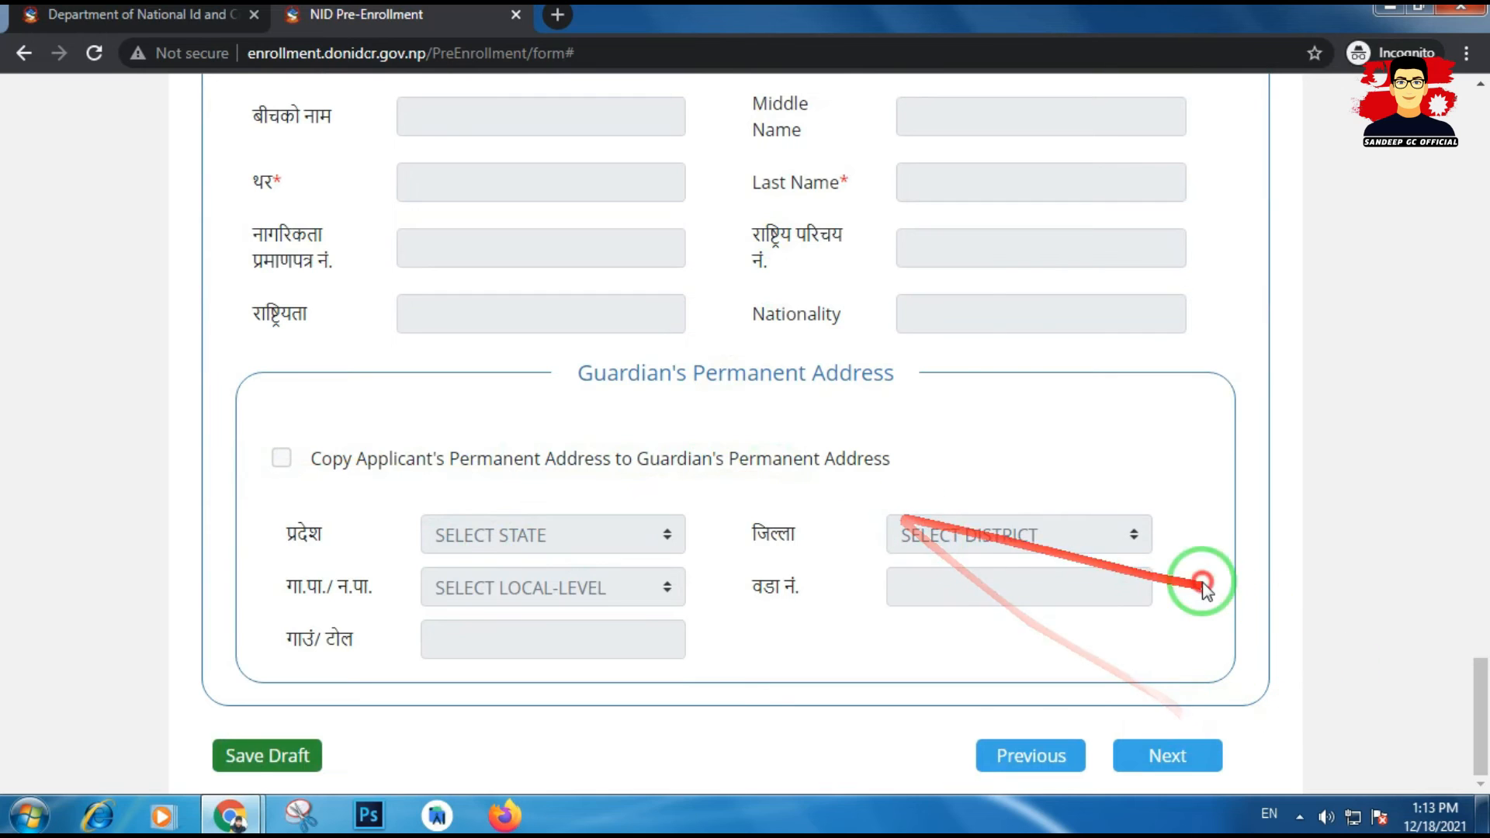
- Book the appointment at Gandaki, Nawalparasi (East of Bardaghat Susta), the DAO district administration office, then save
left_click(1170, 757)
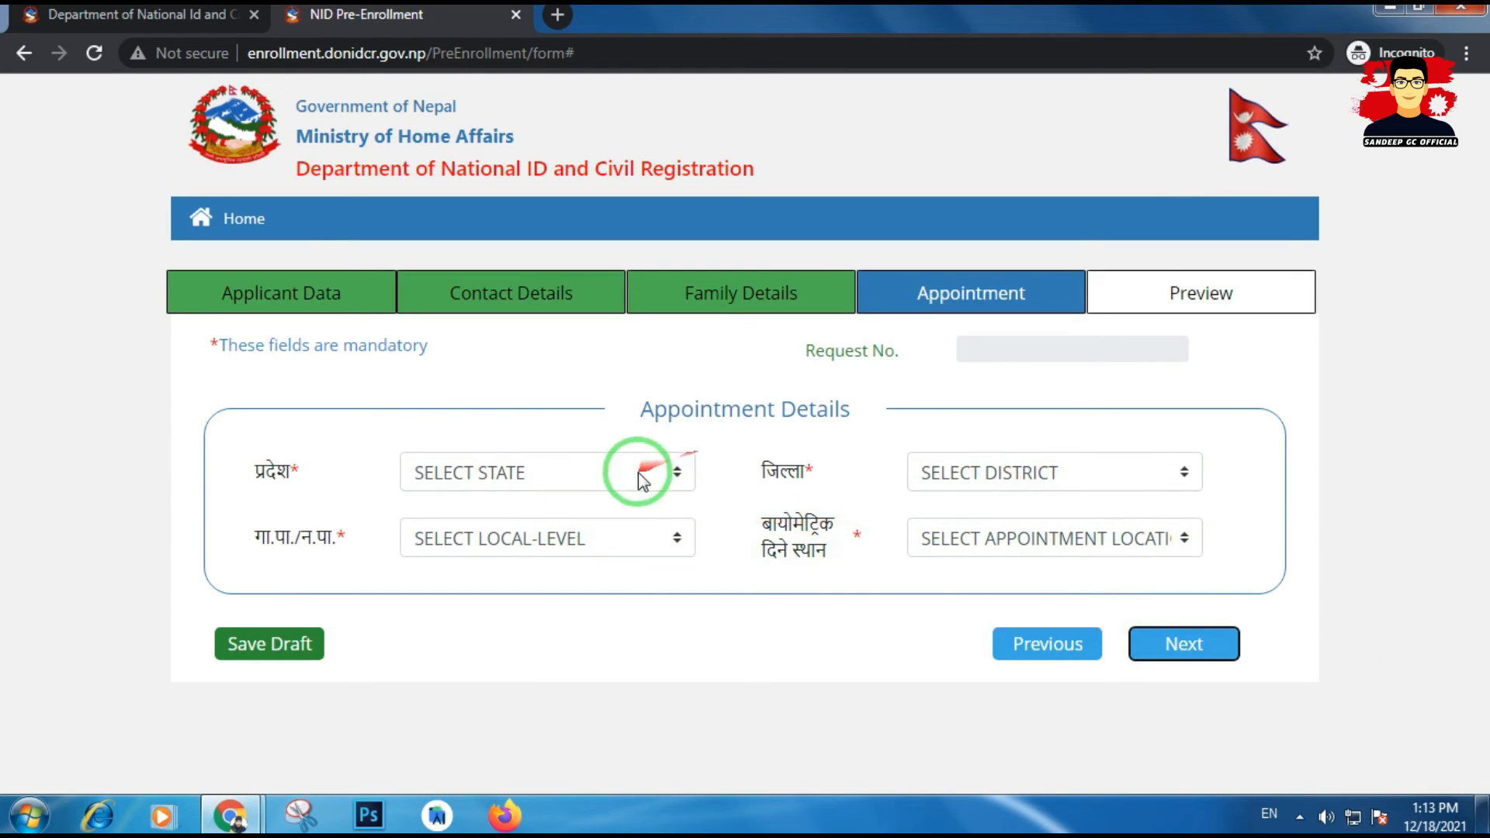
left_click(563, 472)
left_click(536, 599)
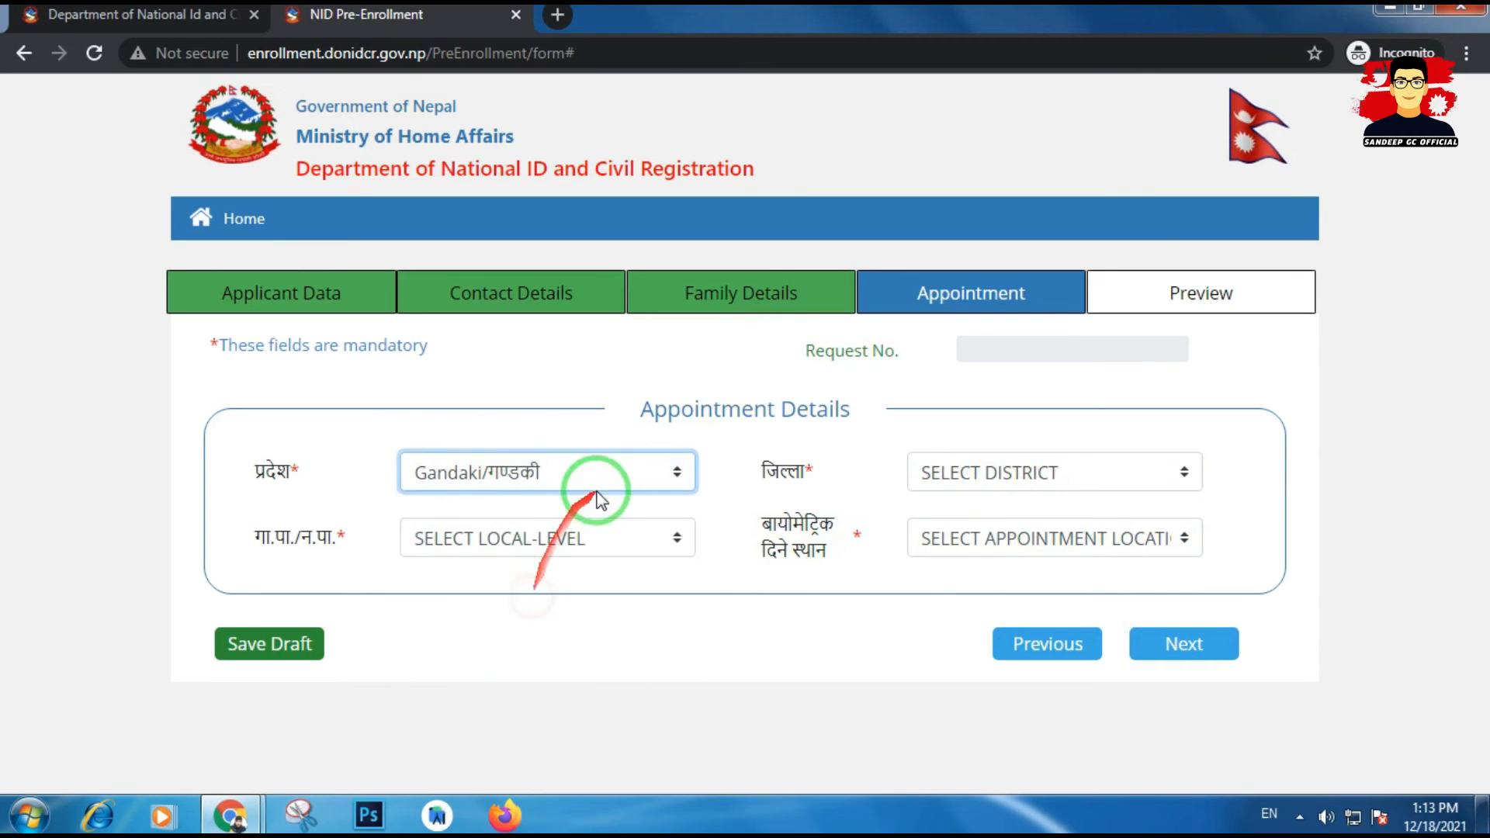
left_click(1080, 477)
left_click(1067, 439)
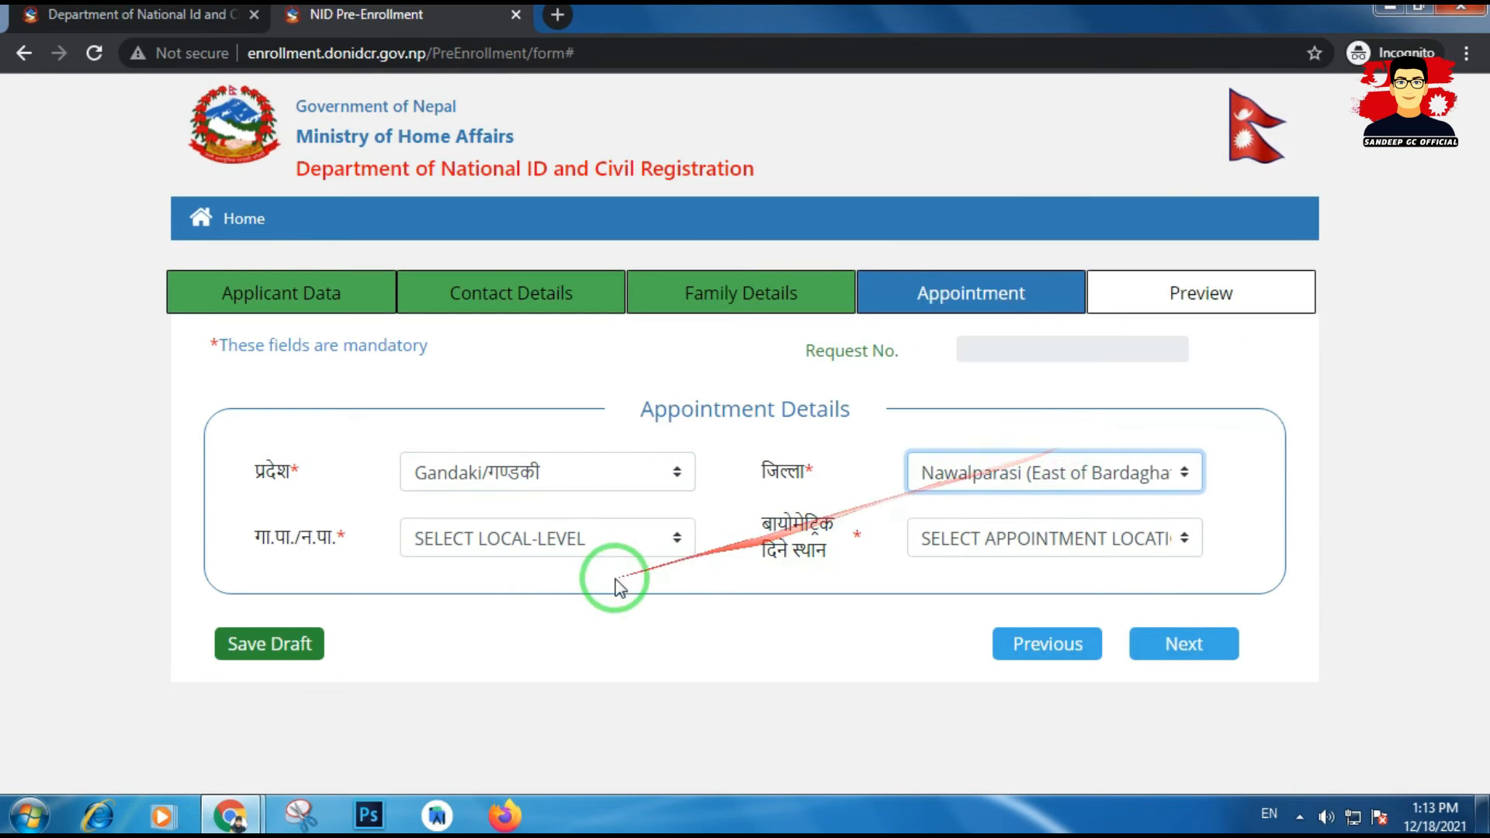
left_click(543, 547)
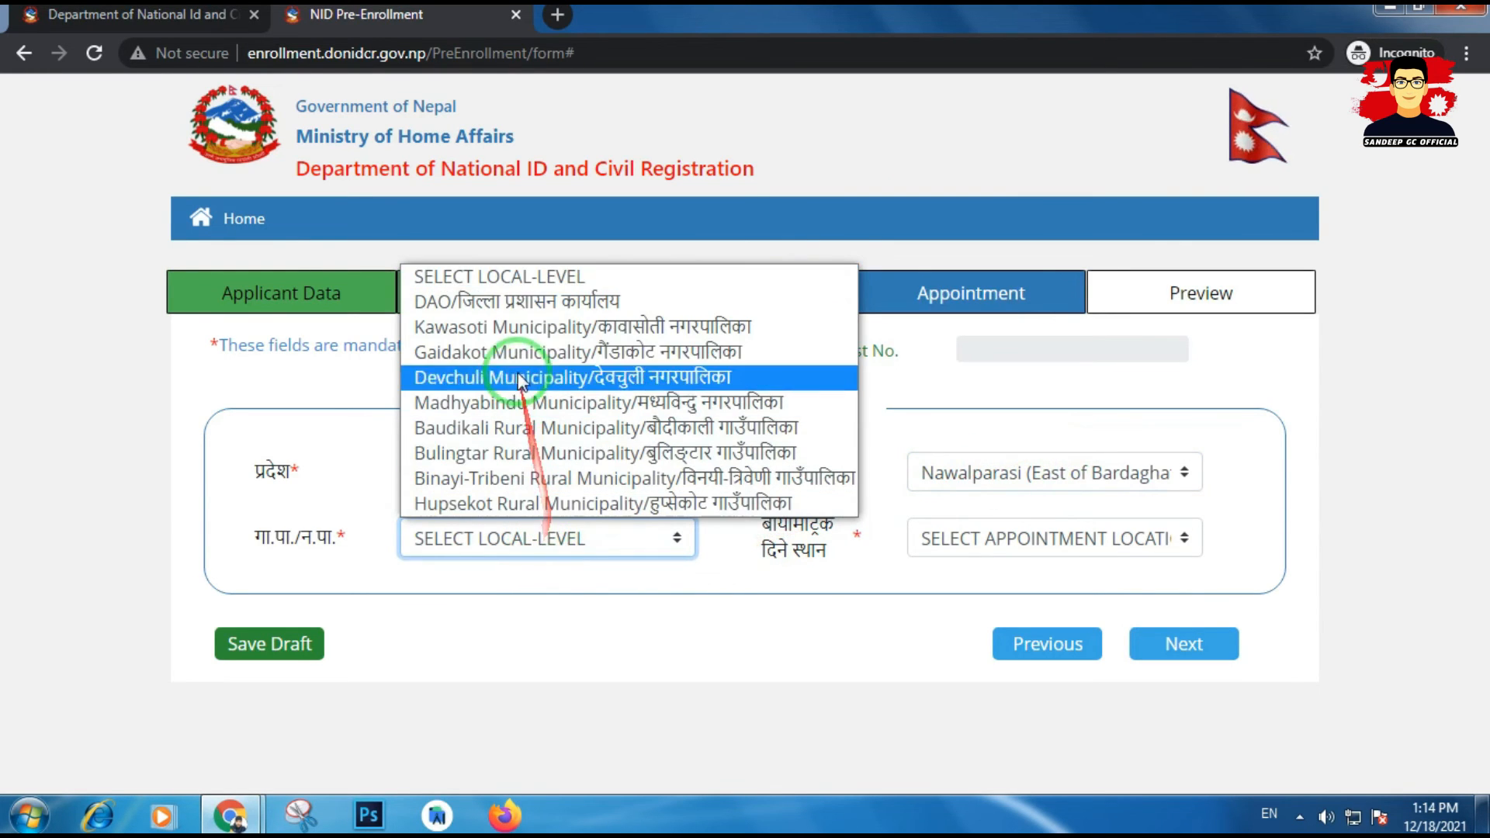
left_click(550, 310)
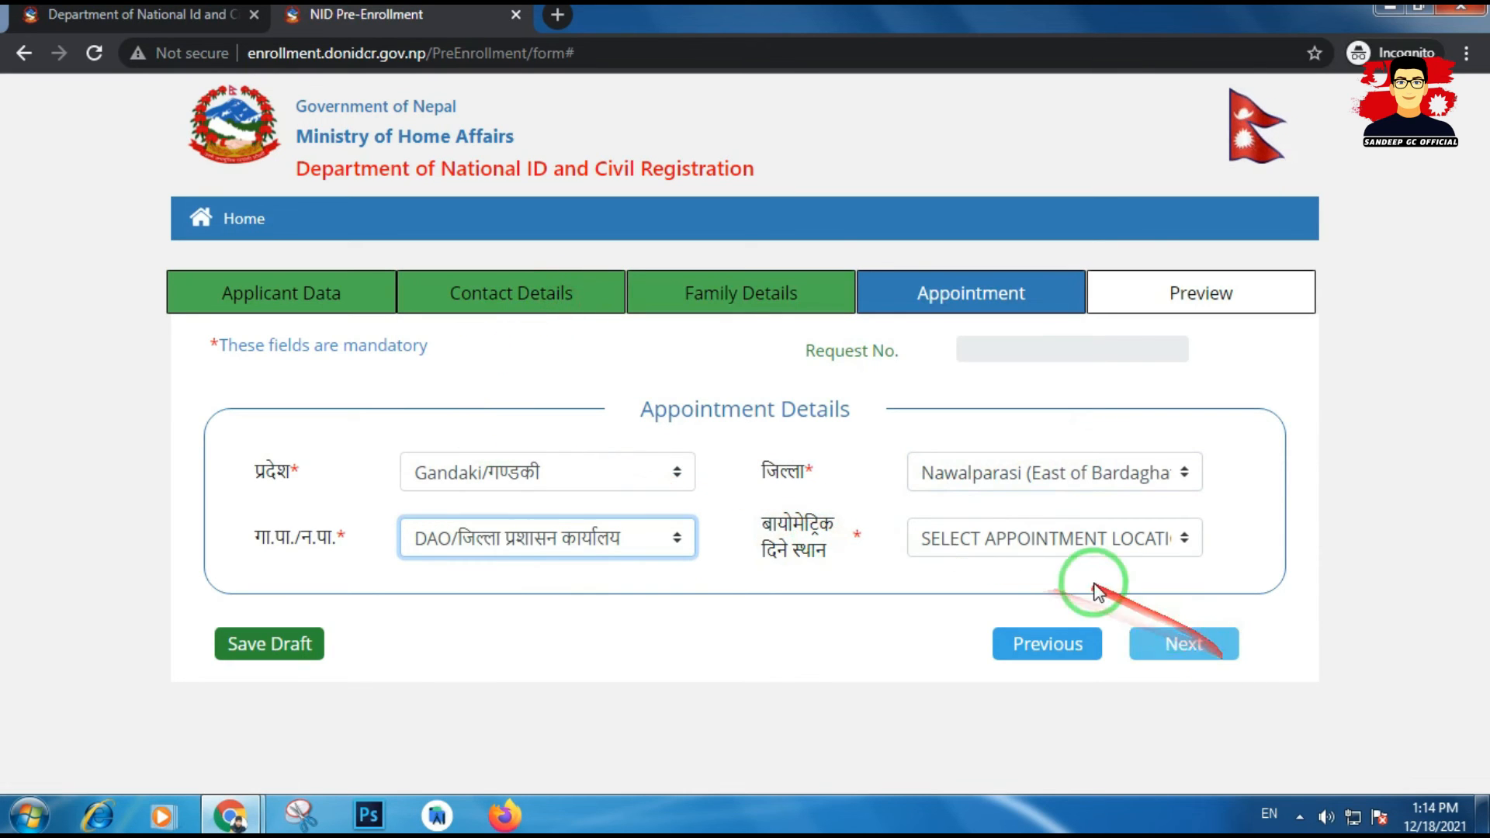
left_click(1075, 548)
left_click(1037, 593)
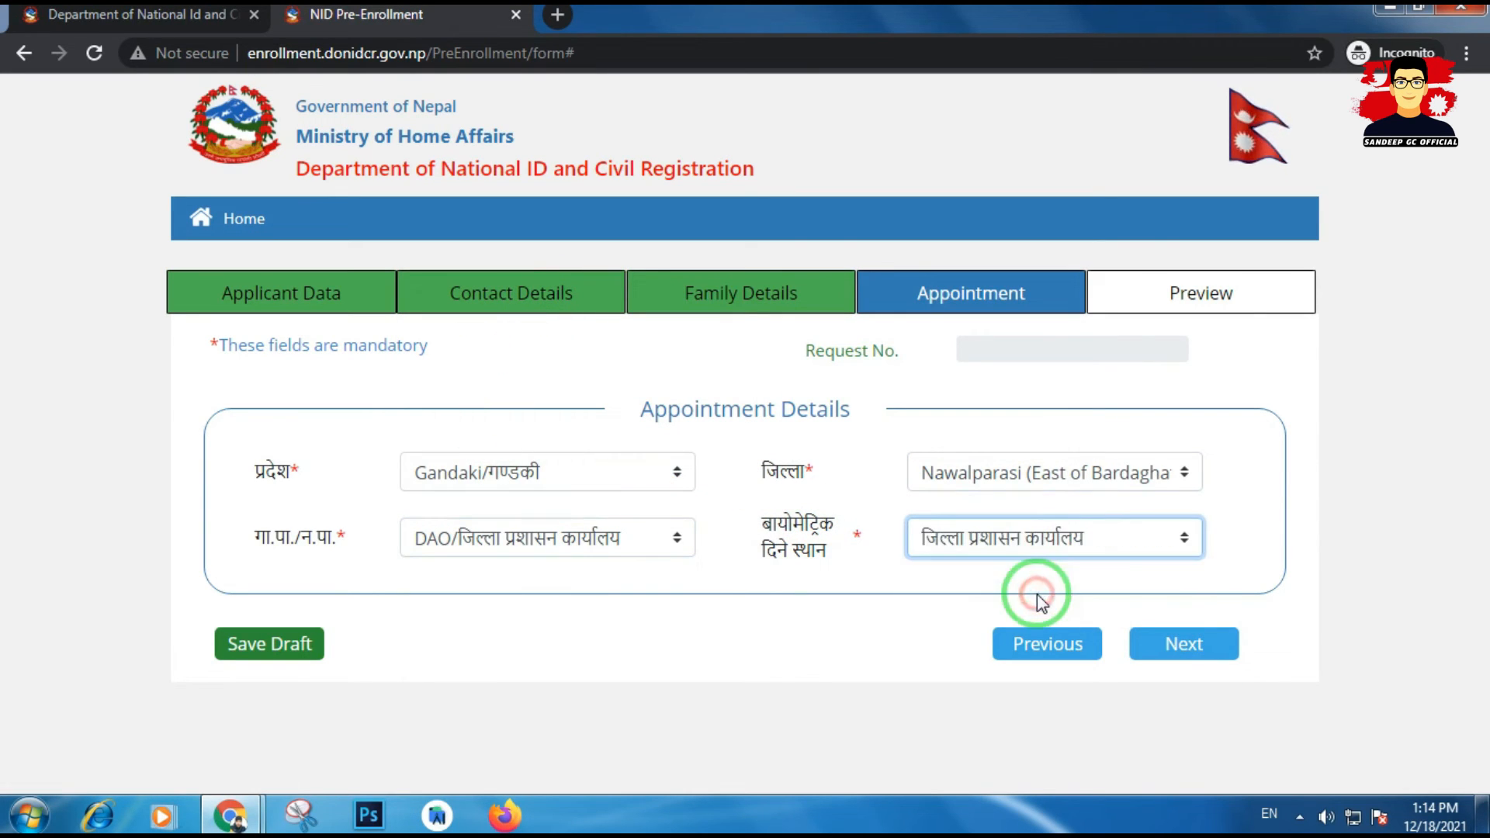
left_click(1166, 628)
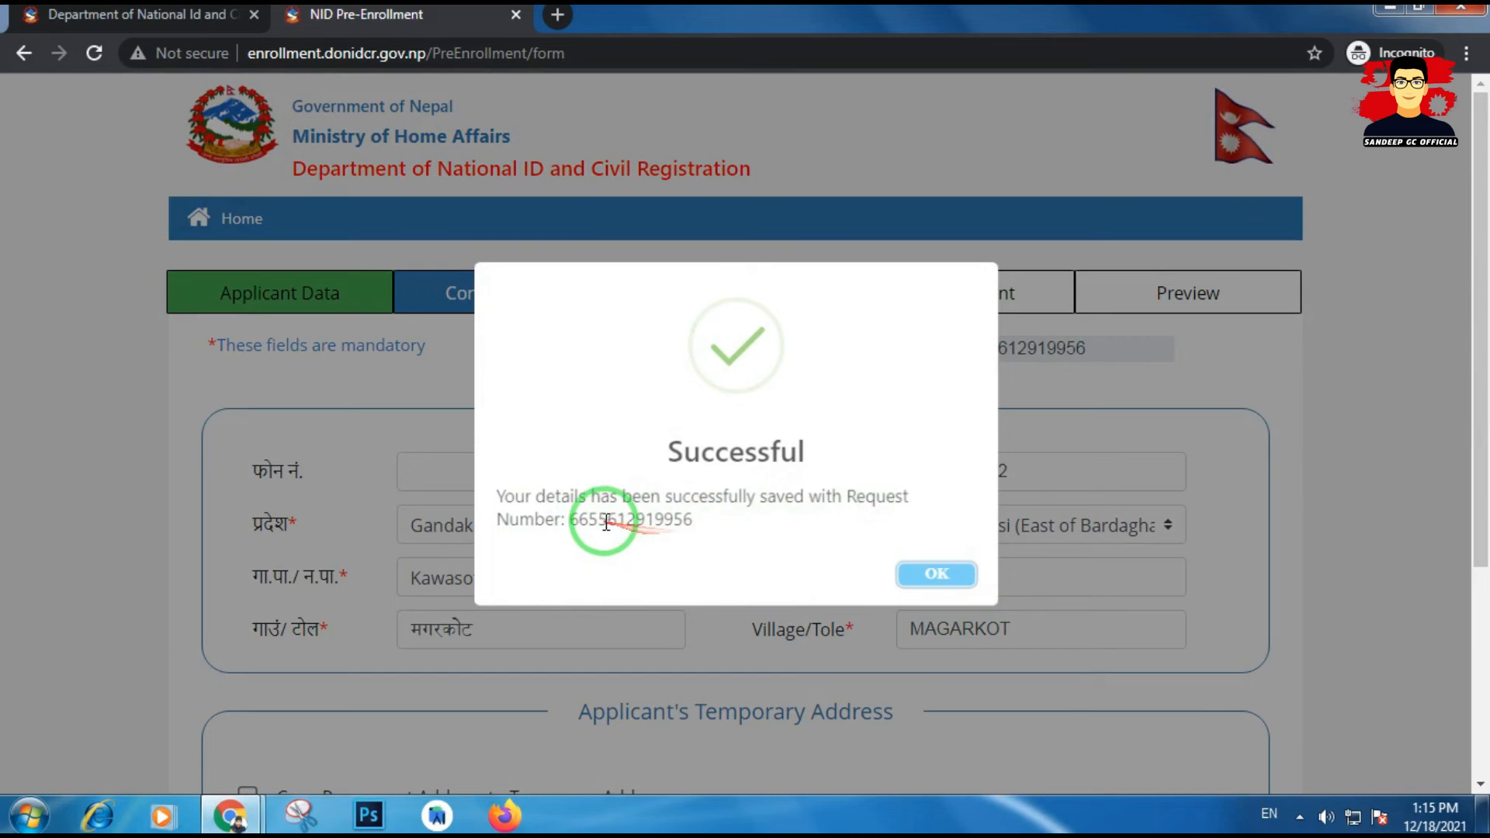
- Dismiss the success message and step forward through Family Details back to Appointment
left_click(936, 575)
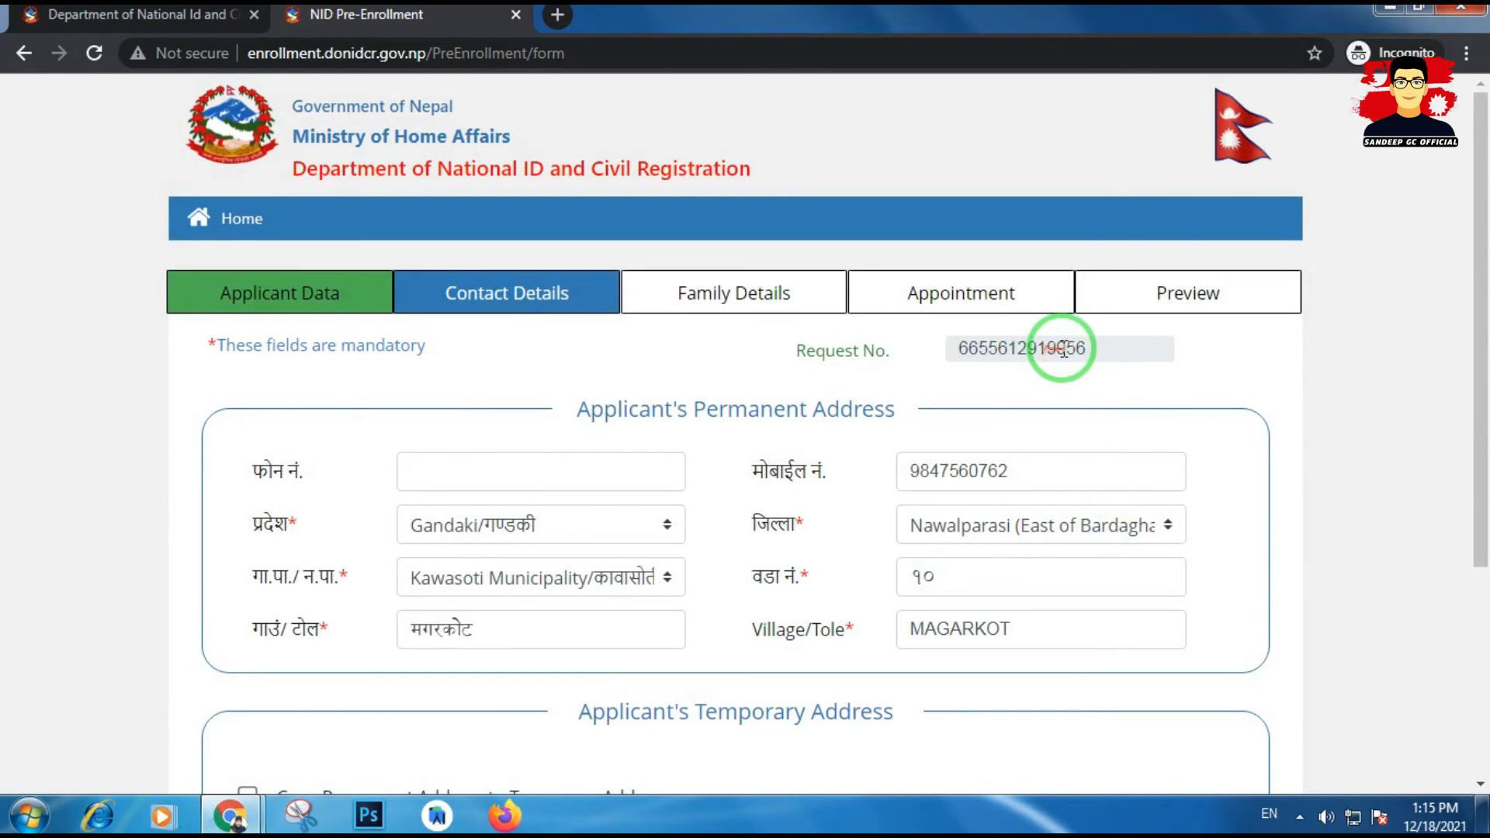
scroll(1125, 373, "down", 4)
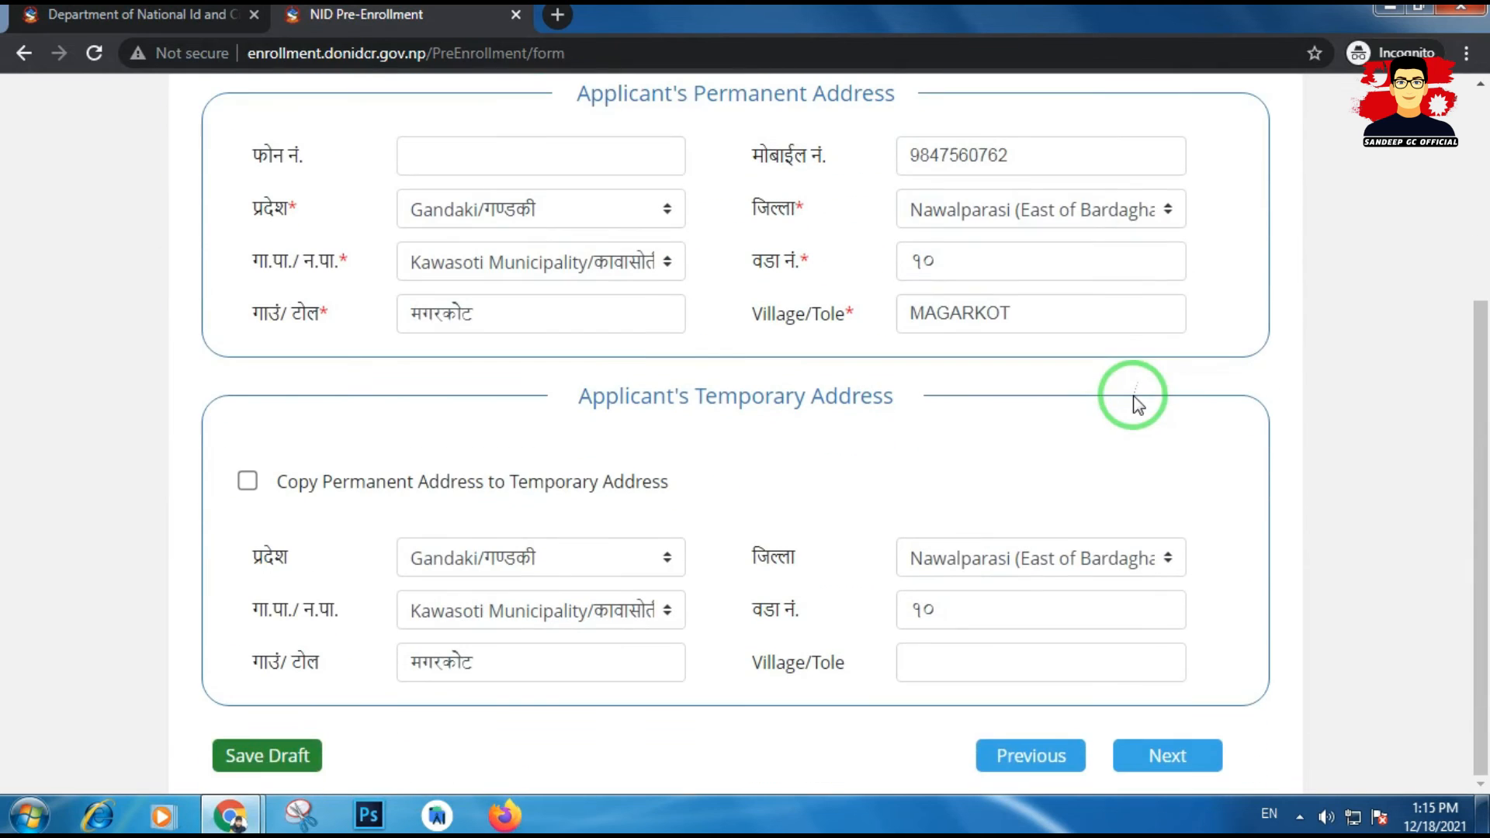
left_click(1172, 755)
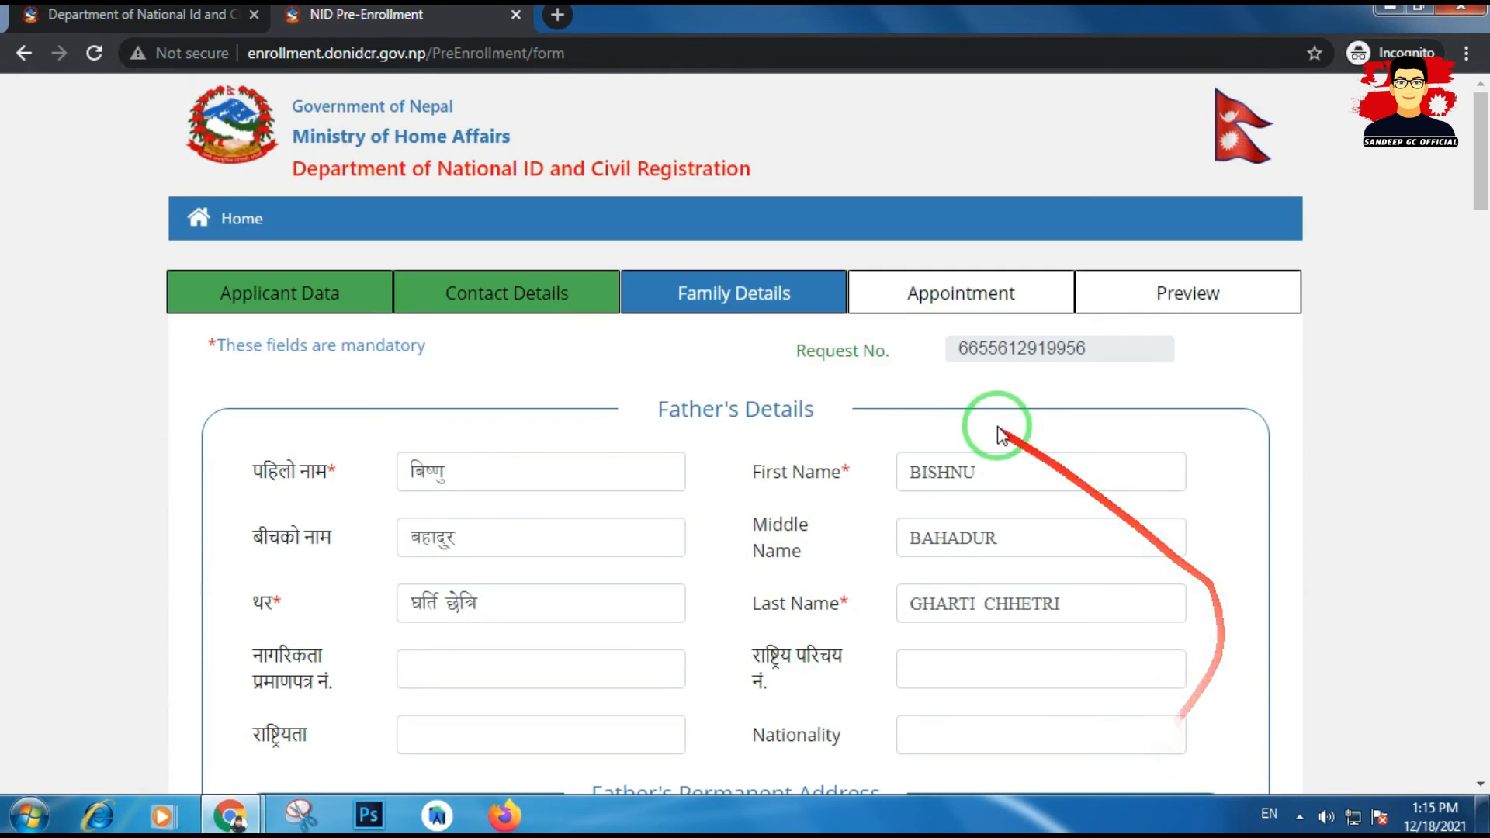
scroll(962, 435, "down", 10)
scroll(1008, 575, "down", 20)
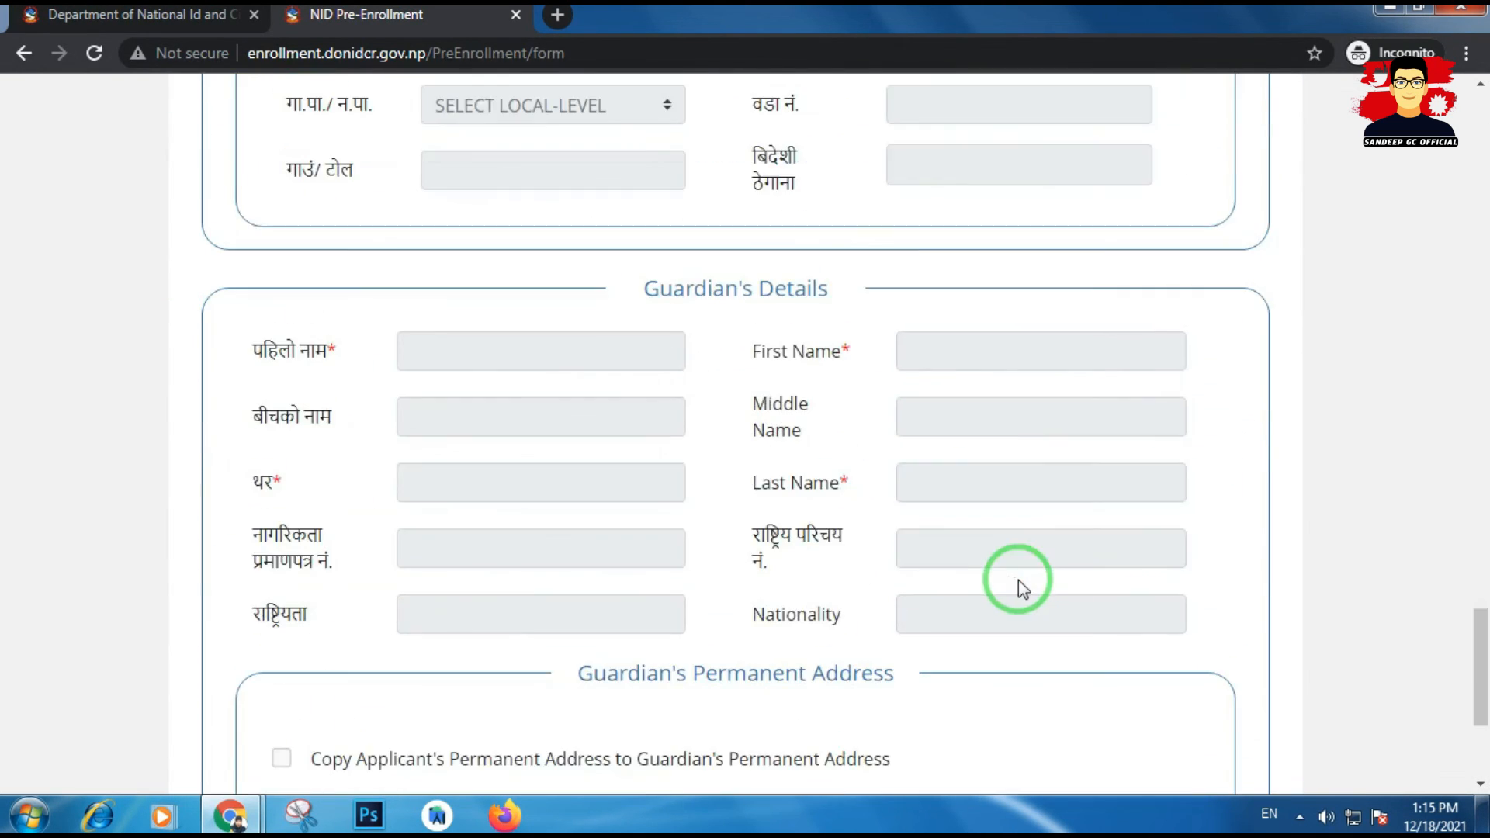
left_click(1155, 765)
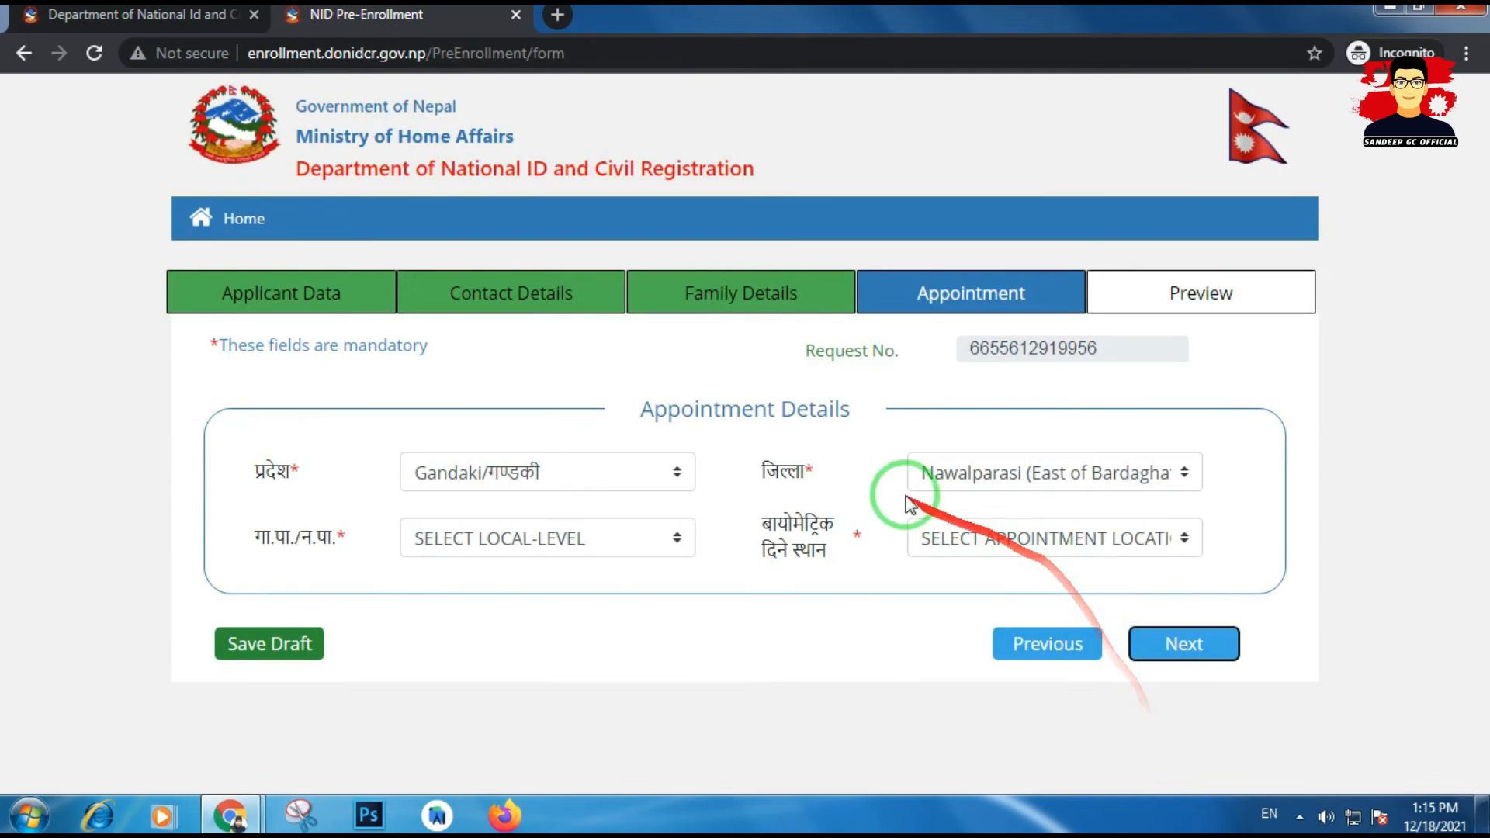
- Re-select the DAO office as local level and the district administration office as location
left_click(613, 536)
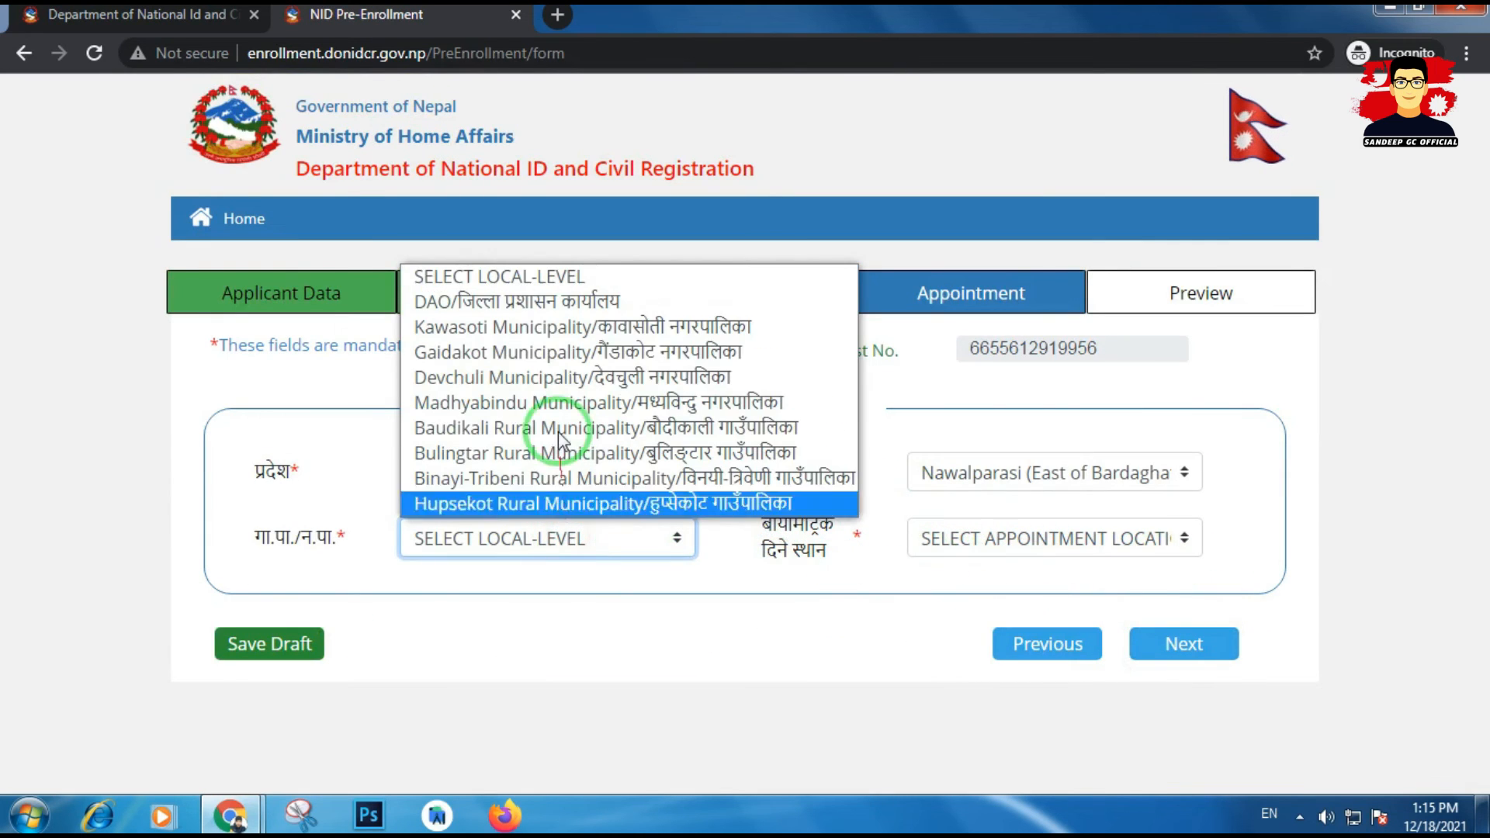
left_click(586, 298)
left_click(974, 543)
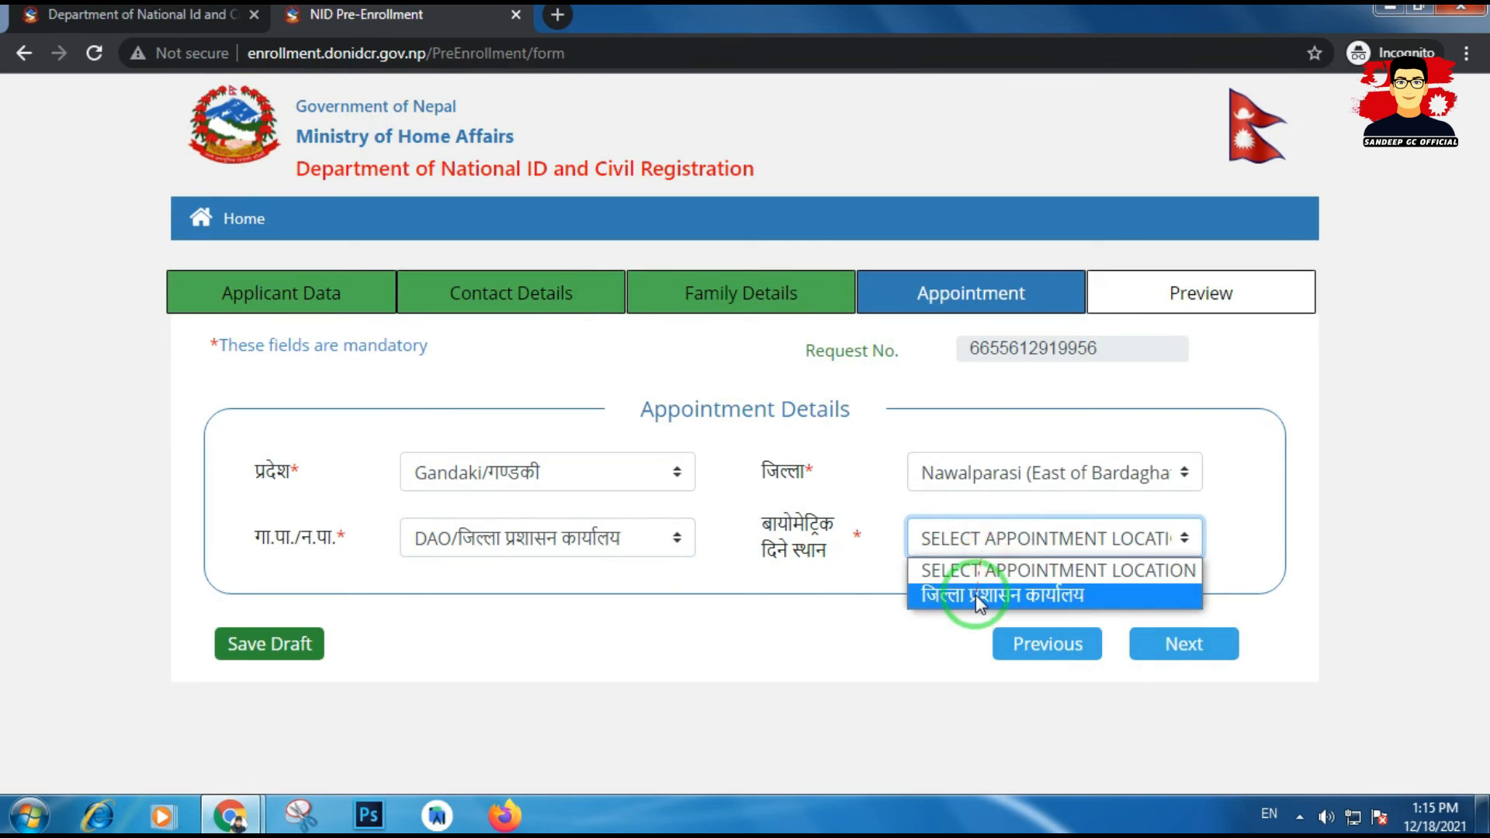
left_click(970, 596)
- Review the application preview, submit it, and confirm the final submission
left_click(1187, 644)
scroll(868, 556, "down", 15)
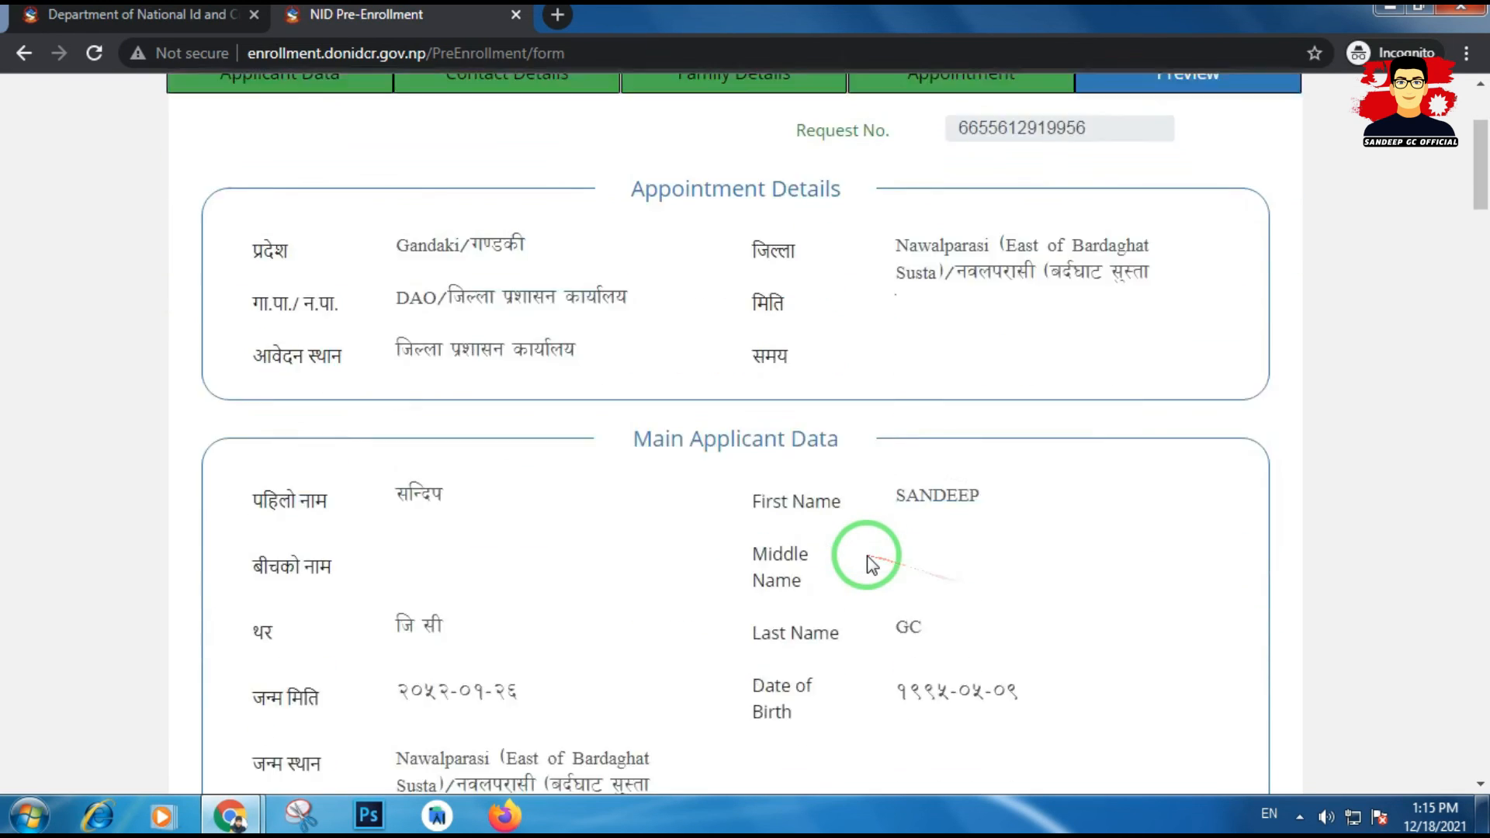
scroll(873, 562, "down", 20)
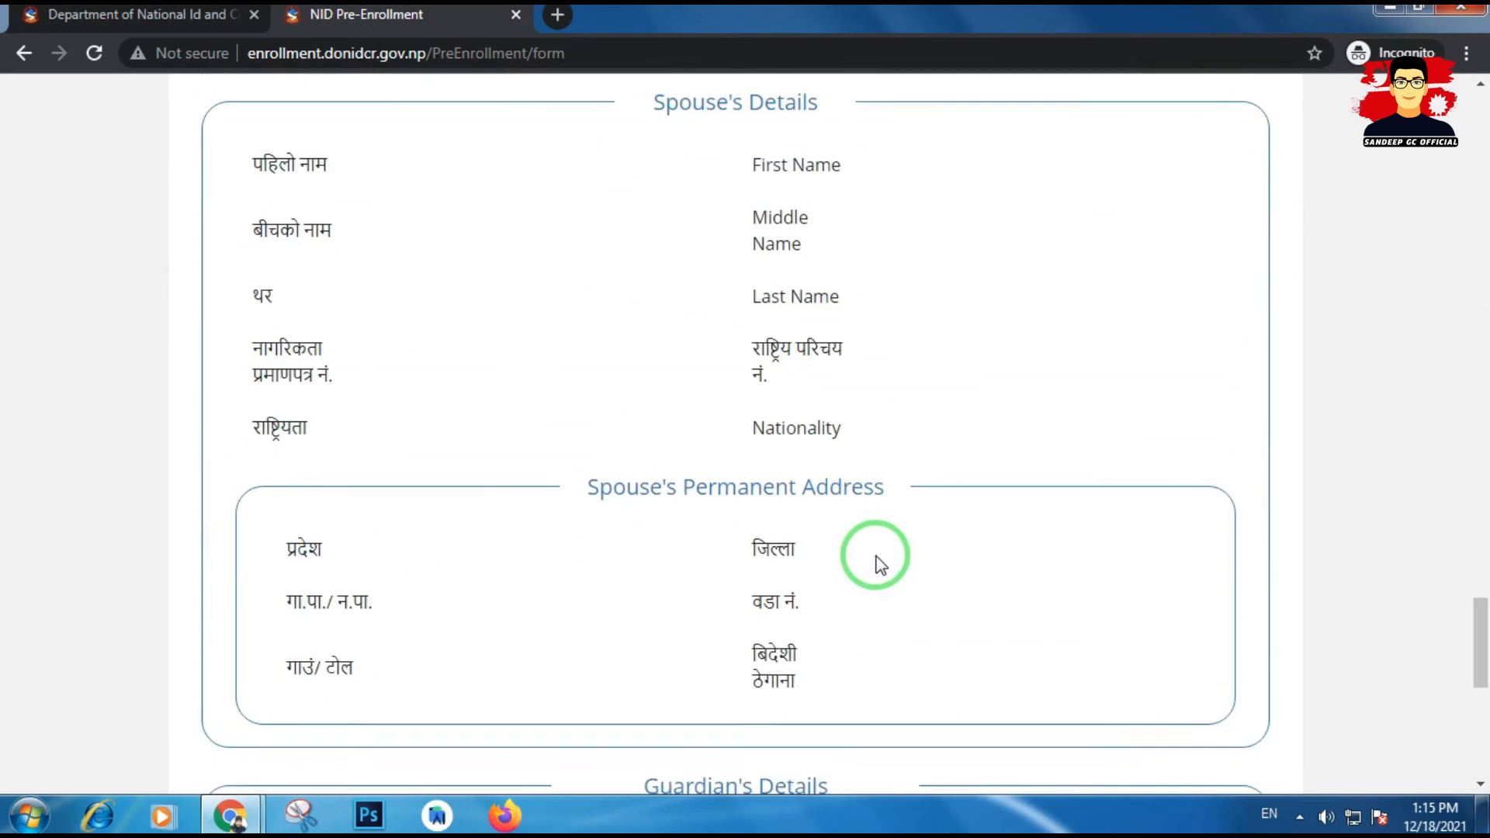
left_click(1168, 743)
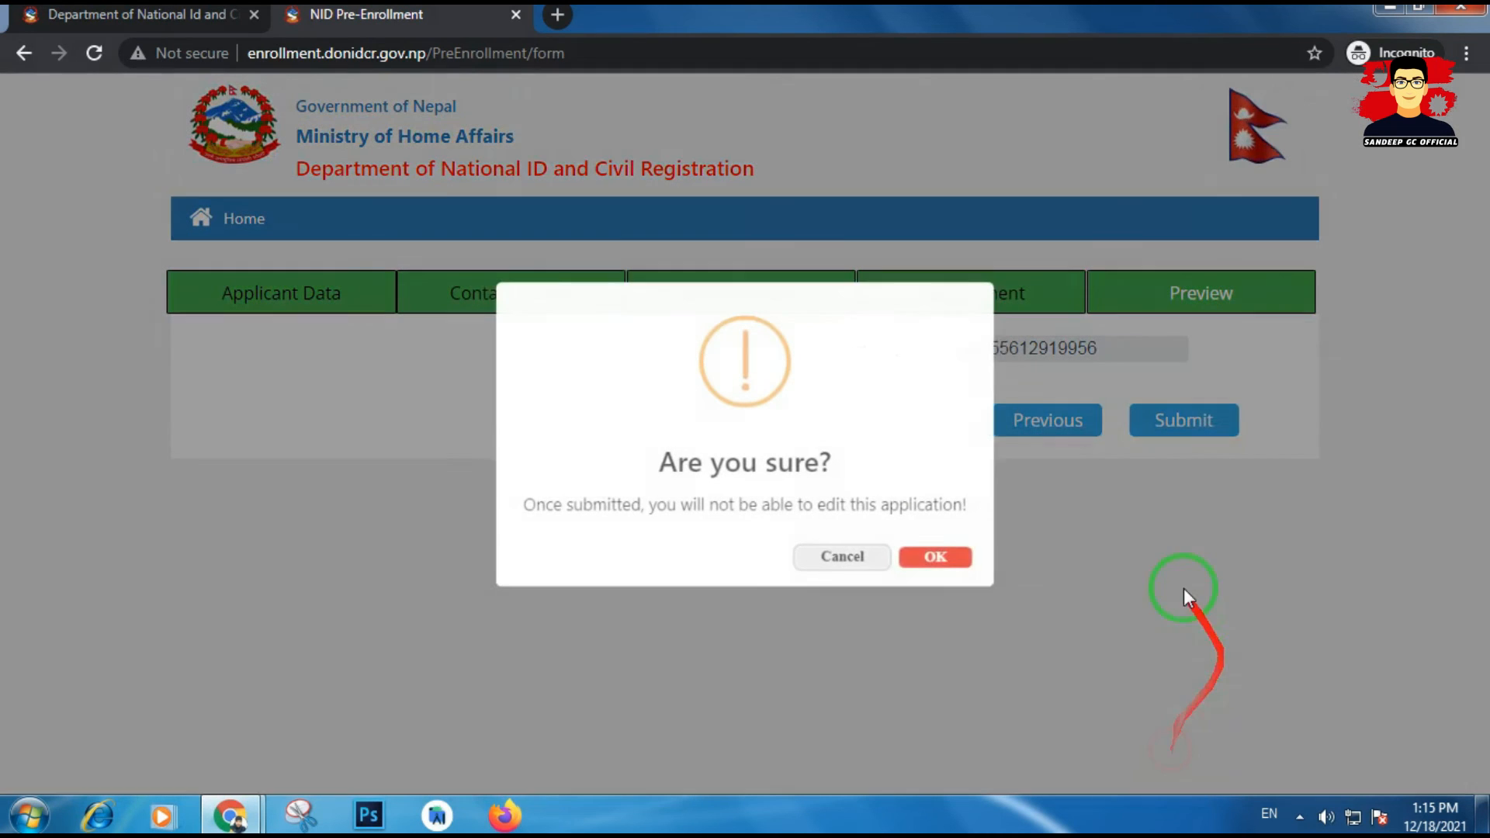
left_click(959, 564)
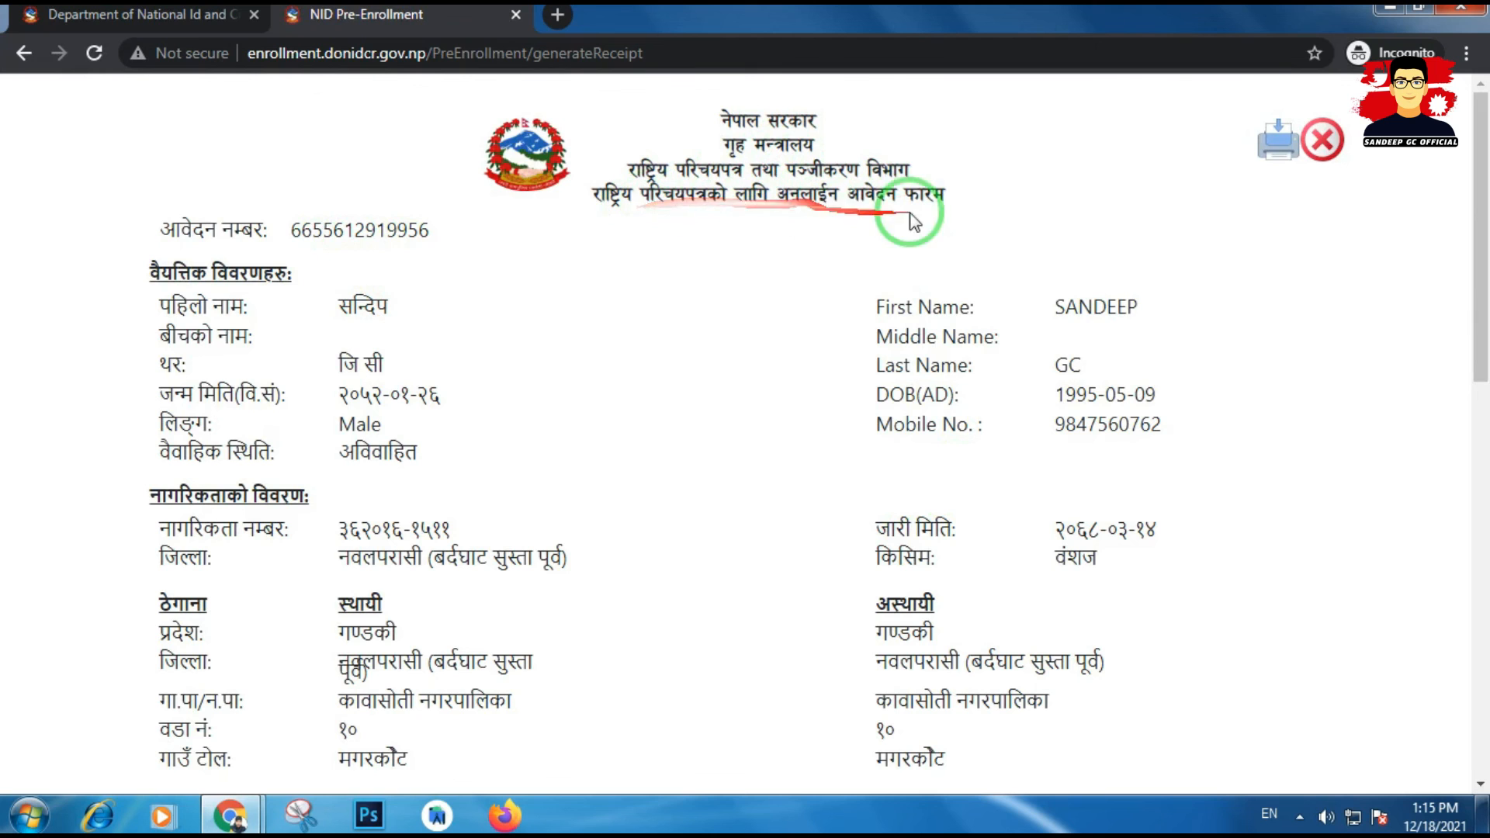
- Check the receipt down to its QR code and open it for printing as Save as PDF
scroll(829, 225, "down", 10)
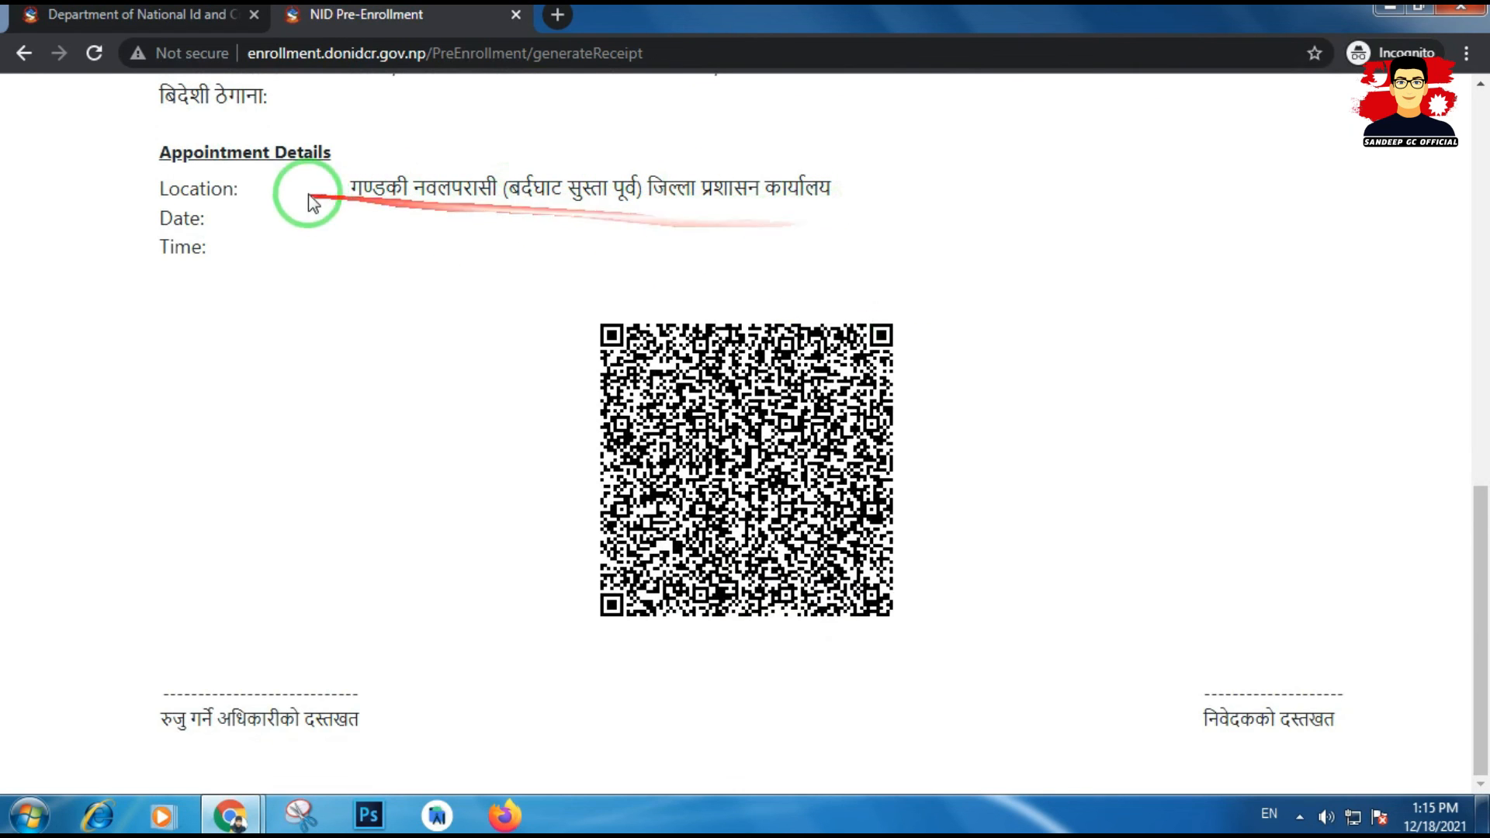
scroll(1172, 389, "up", 10)
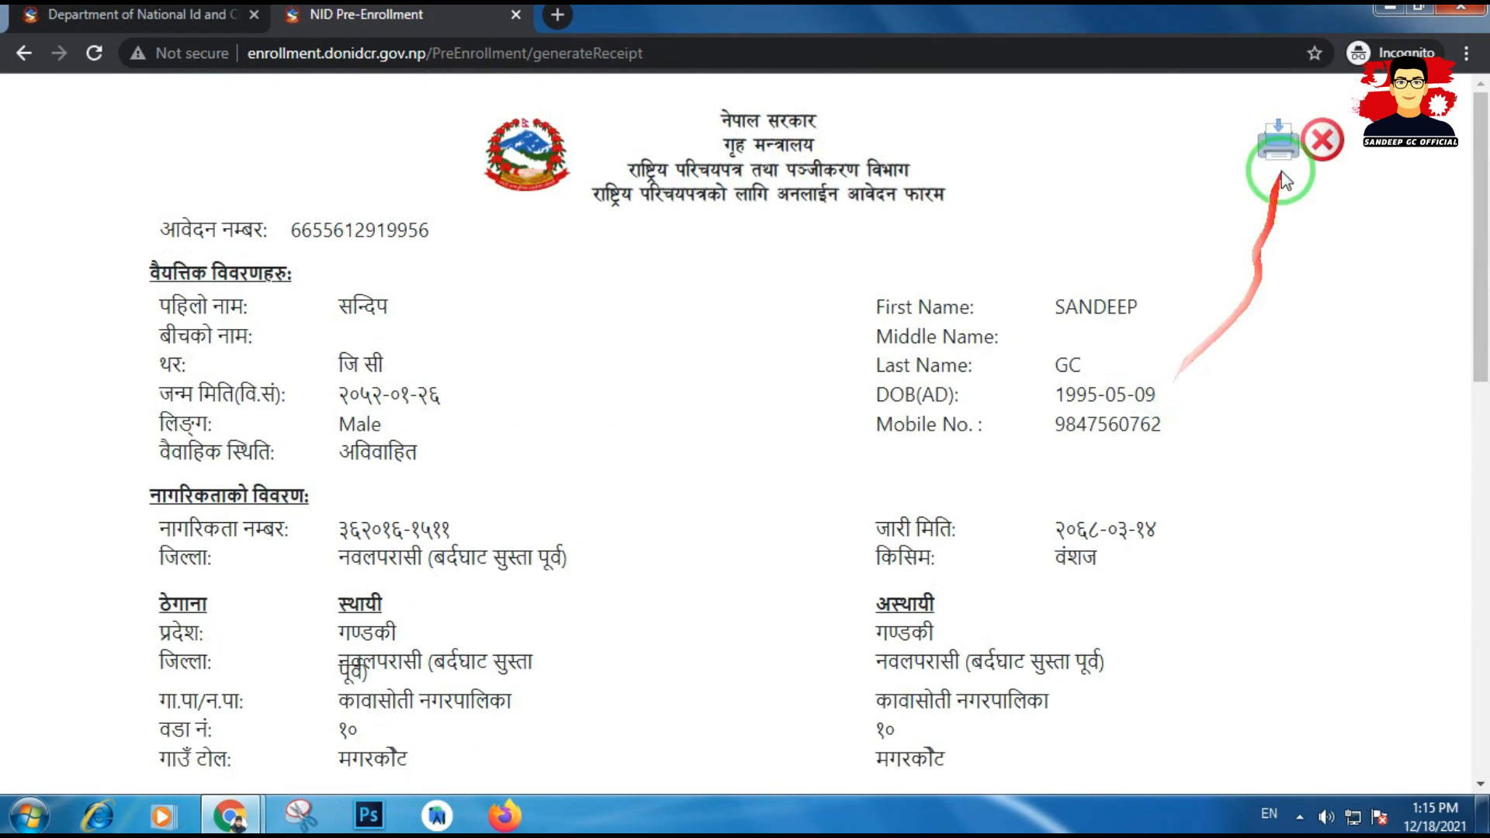
left_click(1277, 144)
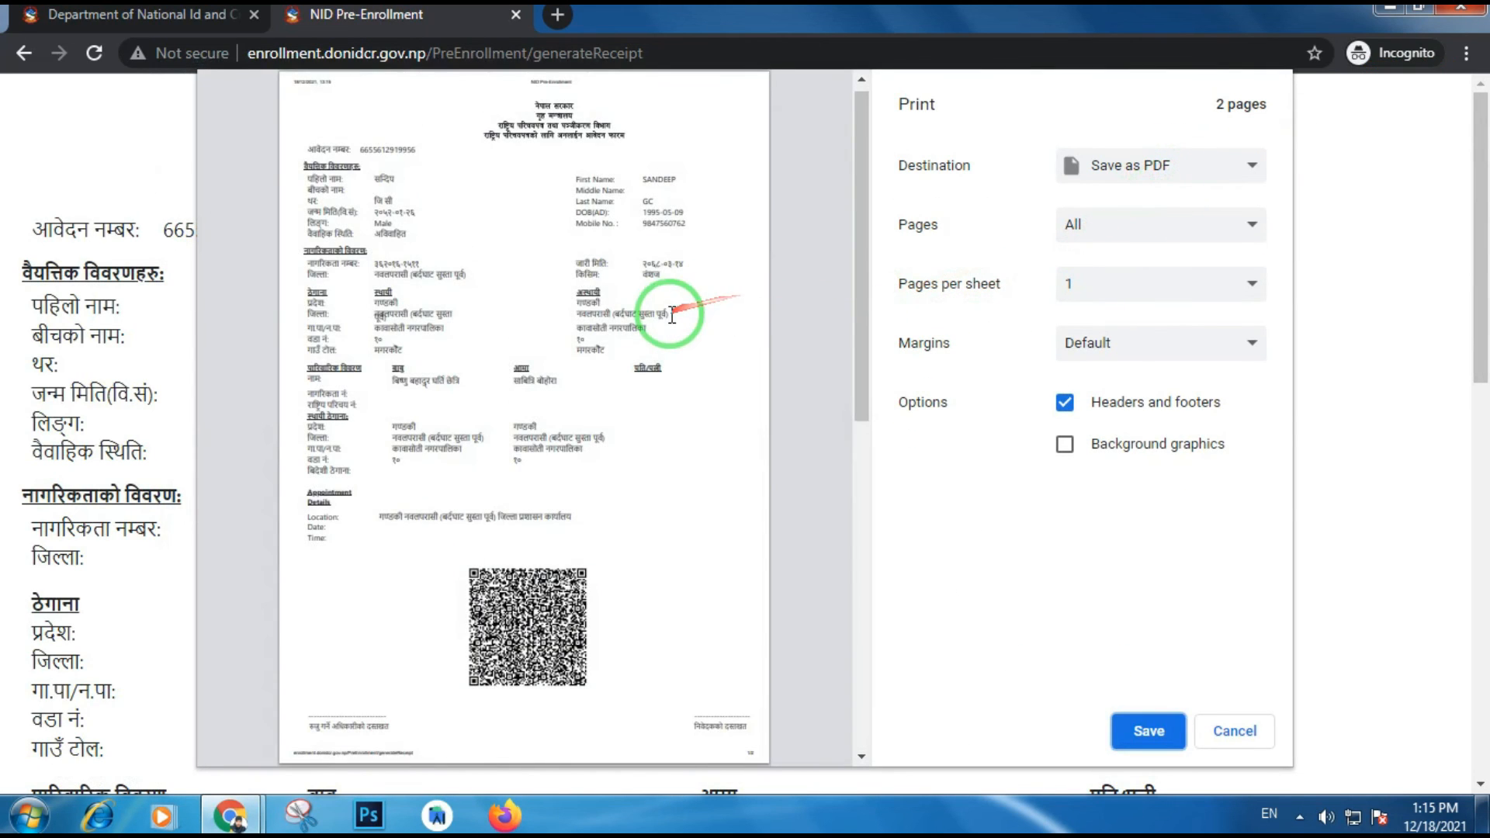
scroll(672, 314, "down", 8)
scroll(668, 319, "up", 8)
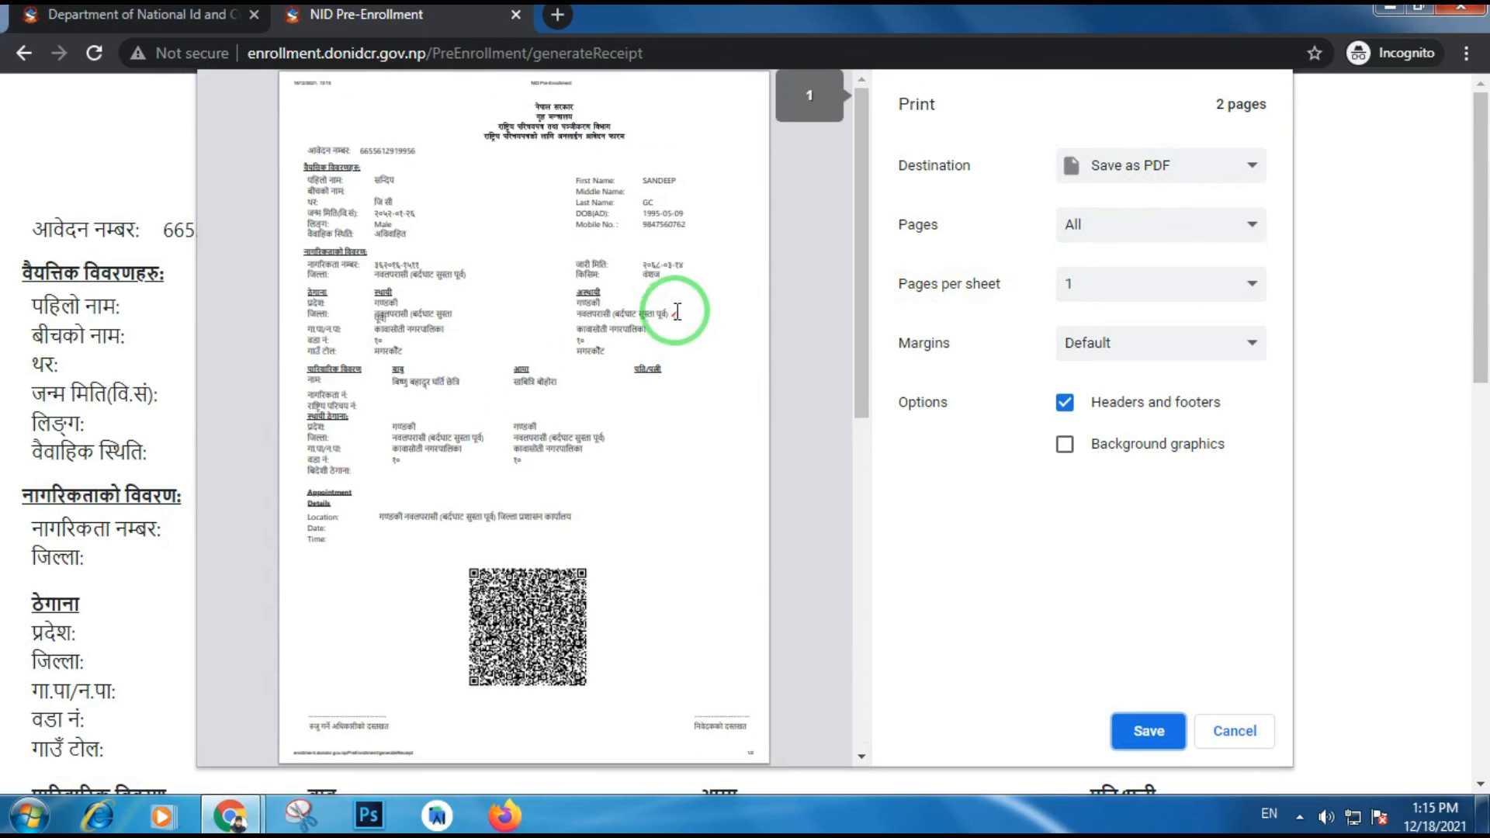